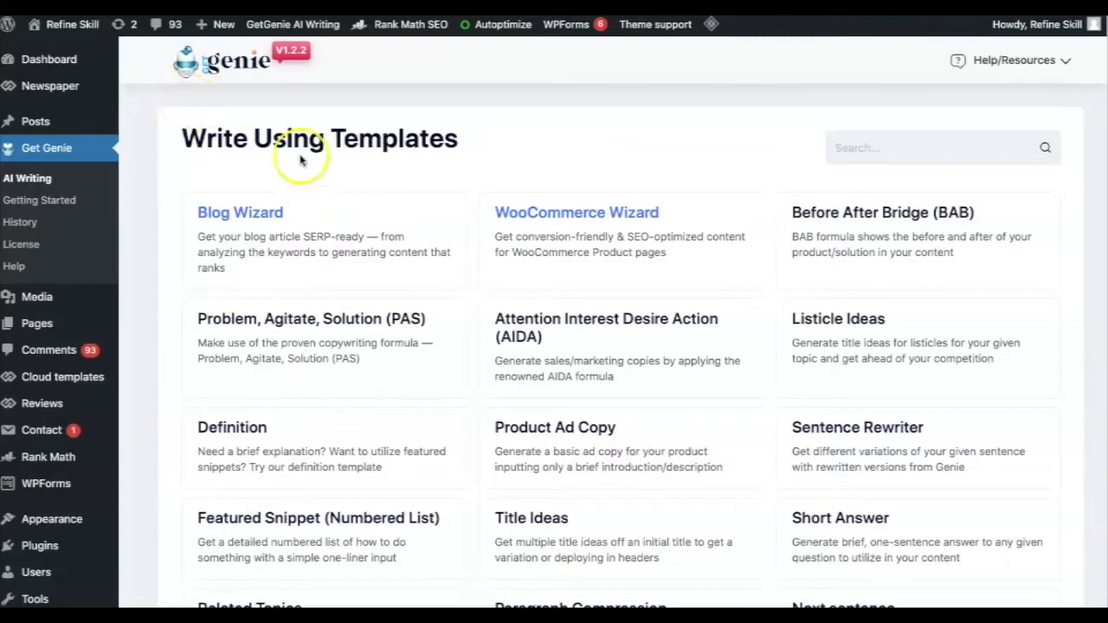
Step: Look through the GetGenie AI writing templates, from the Blog Wizard to the social media copy template
{"action": "left_click", "coordinate": [140, 131]}
{"action": "scroll", "coordinate": [138, 212], "scroll_direction": "down", "scroll_amount": 1}
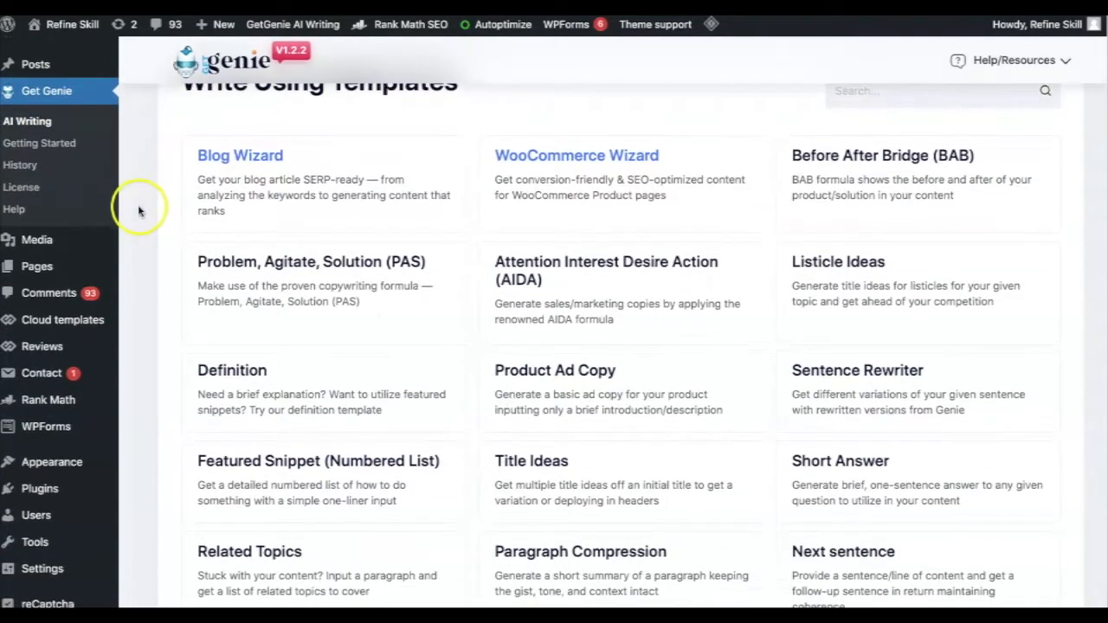
{"action": "scroll", "coordinate": [136, 210], "scroll_direction": "up", "scroll_amount": 1}
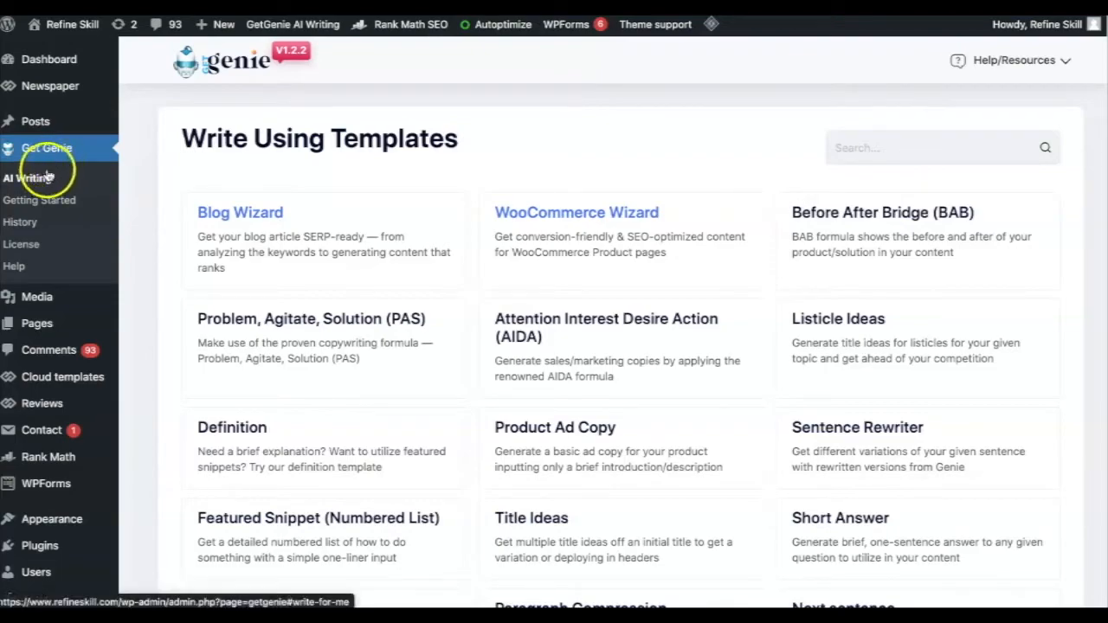
{"action": "left_click", "coordinate": [63, 152]}
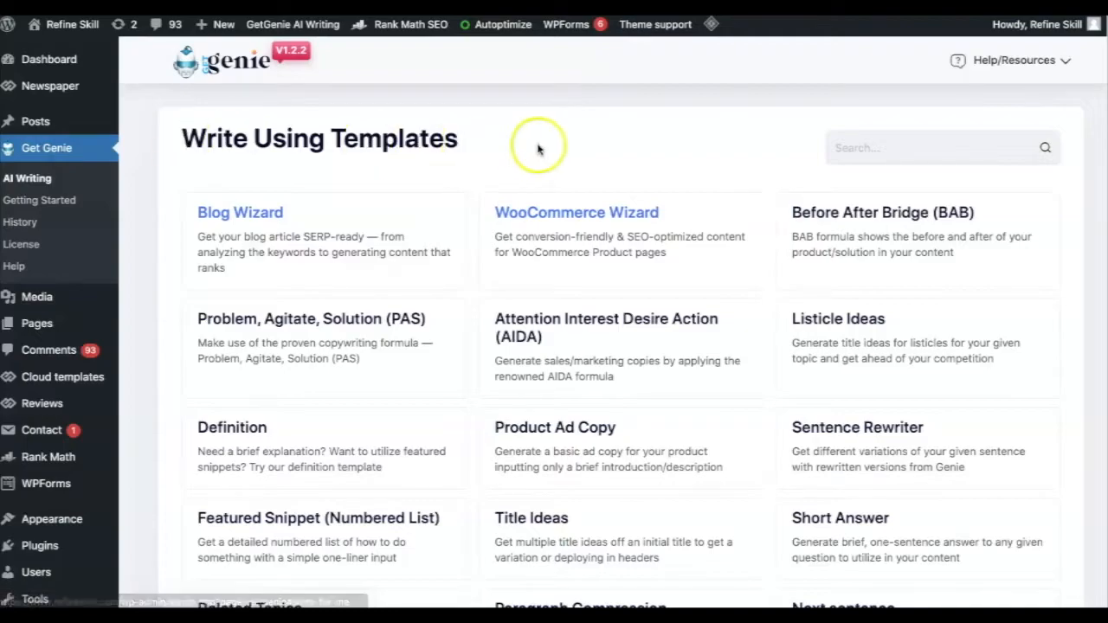
{"action": "scroll", "coordinate": [949, 300], "scroll_direction": "down", "scroll_amount": 7}
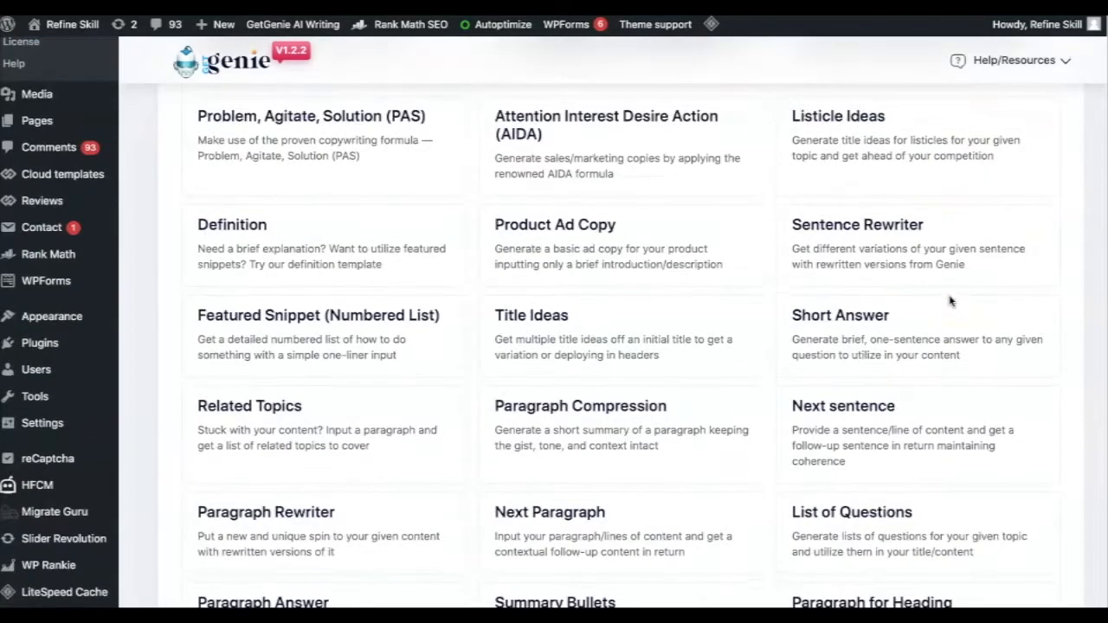
{"action": "scroll", "coordinate": [949, 300], "scroll_direction": "down", "scroll_amount": 4}
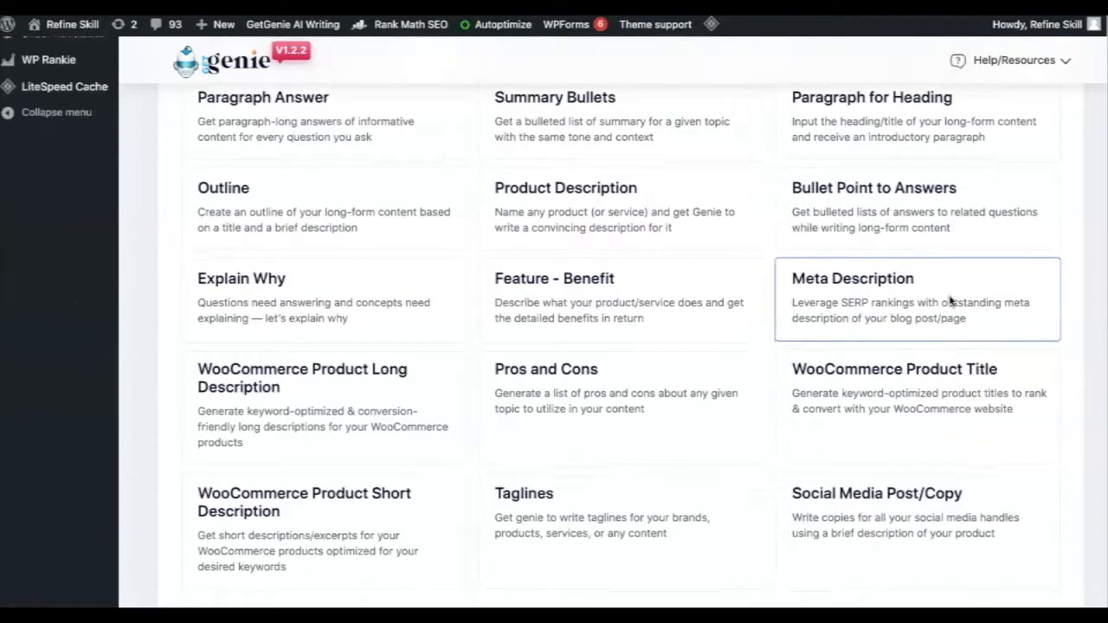
{"action": "left_click", "coordinate": [883, 292]}
{"action": "scroll", "coordinate": [668, 256], "scroll_direction": "up", "scroll_amount": 7}
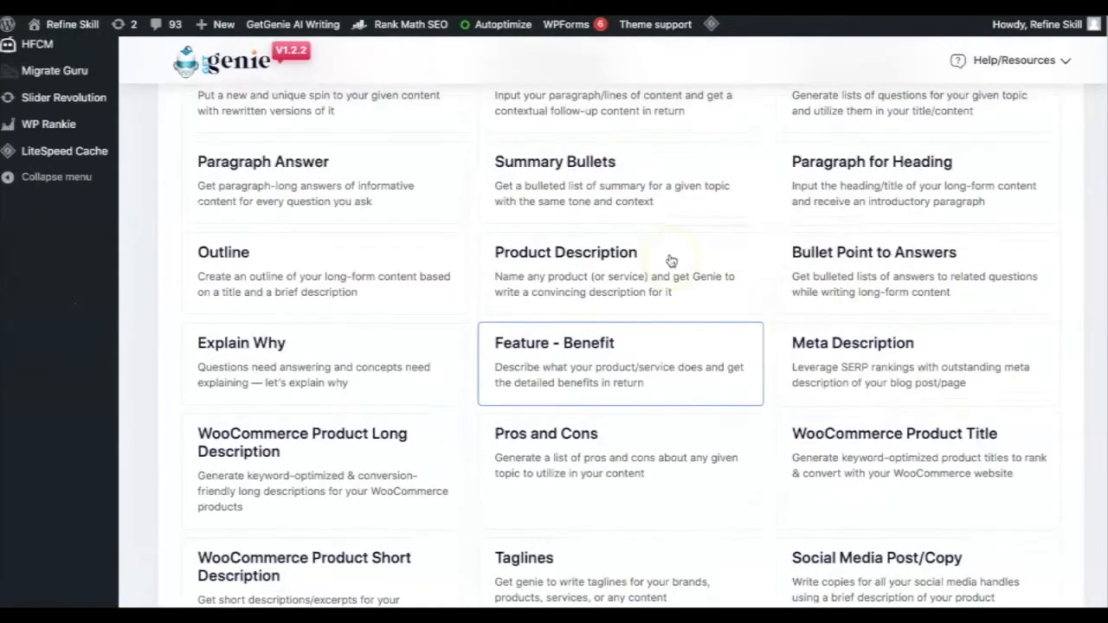
{"action": "scroll", "coordinate": [670, 259], "scroll_direction": "up", "scroll_amount": 3}
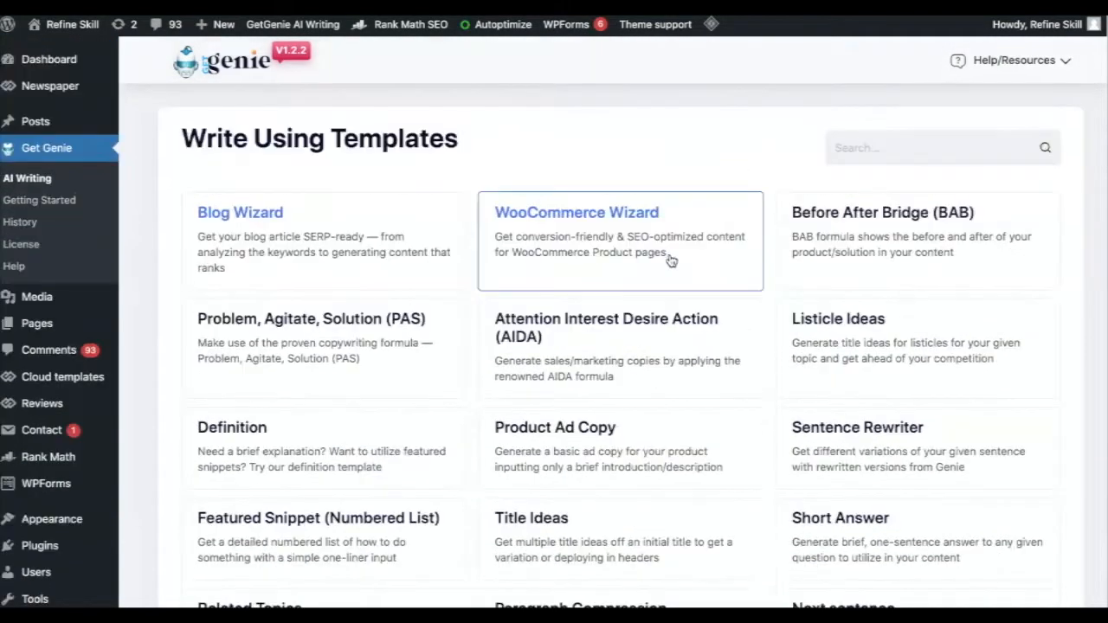
{"action": "left_click", "coordinate": [233, 222]}
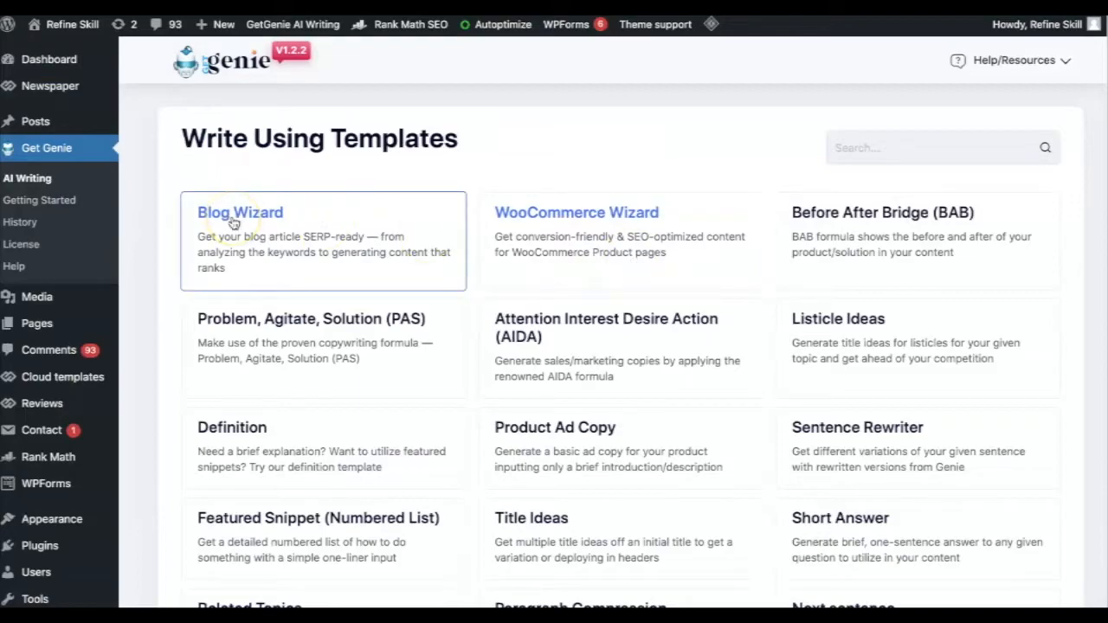
{"action": "left_click", "coordinate": [572, 229]}
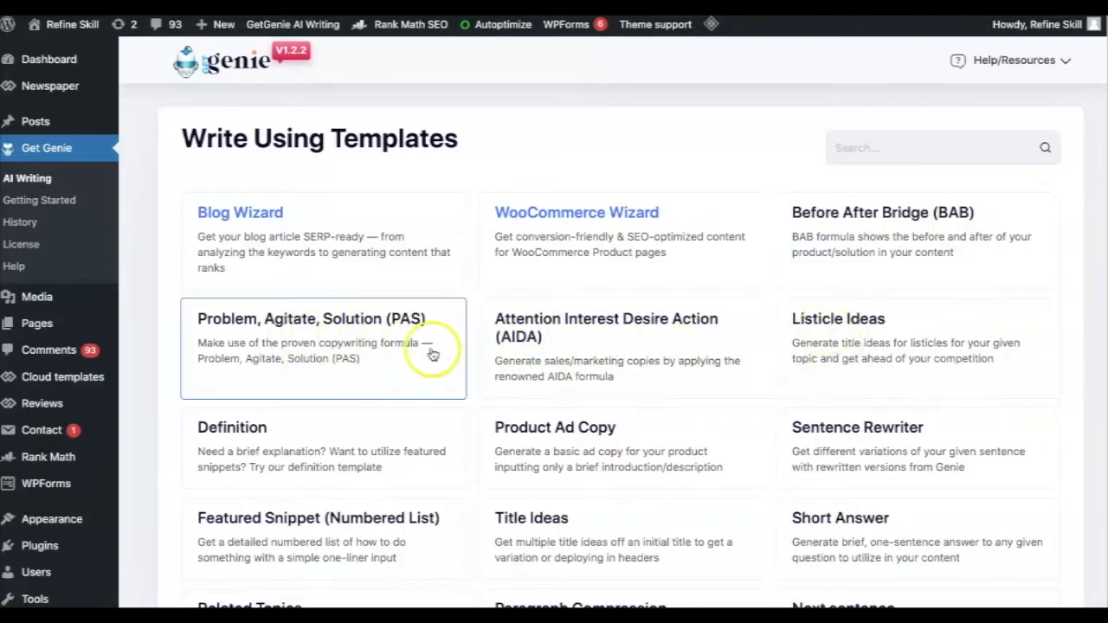
{"action": "scroll", "coordinate": [433, 354], "scroll_direction": "down", "scroll_amount": 1}
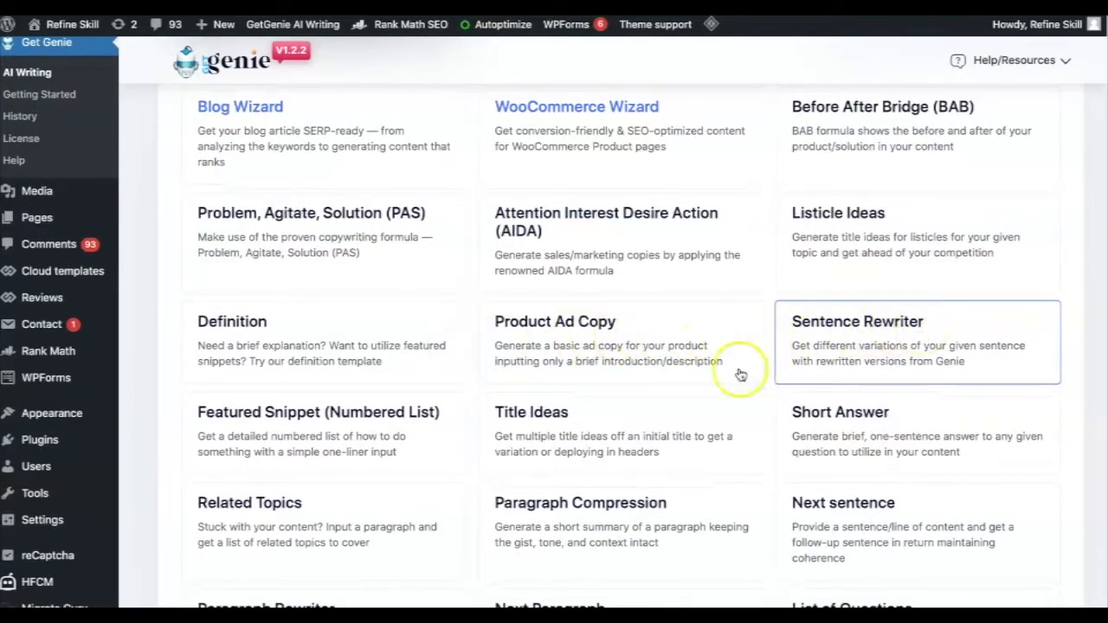
{"action": "scroll", "coordinate": [590, 382], "scroll_direction": "down", "scroll_amount": 1}
{"action": "scroll", "coordinate": [590, 382], "scroll_direction": "down", "scroll_amount": 4}
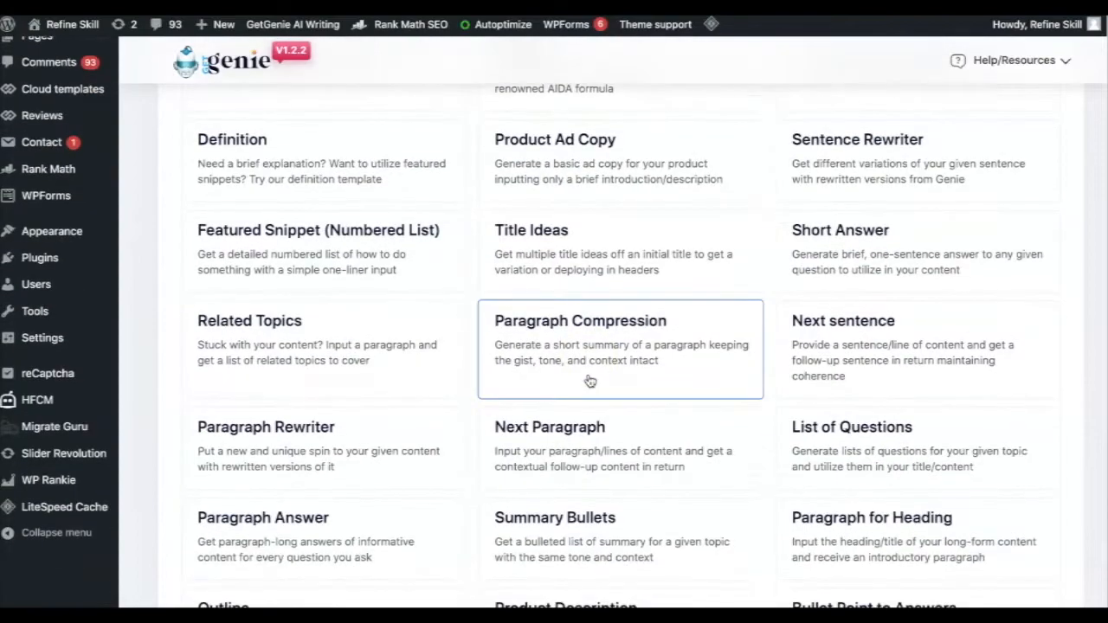
{"action": "scroll", "coordinate": [590, 381], "scroll_direction": "down", "scroll_amount": 3}
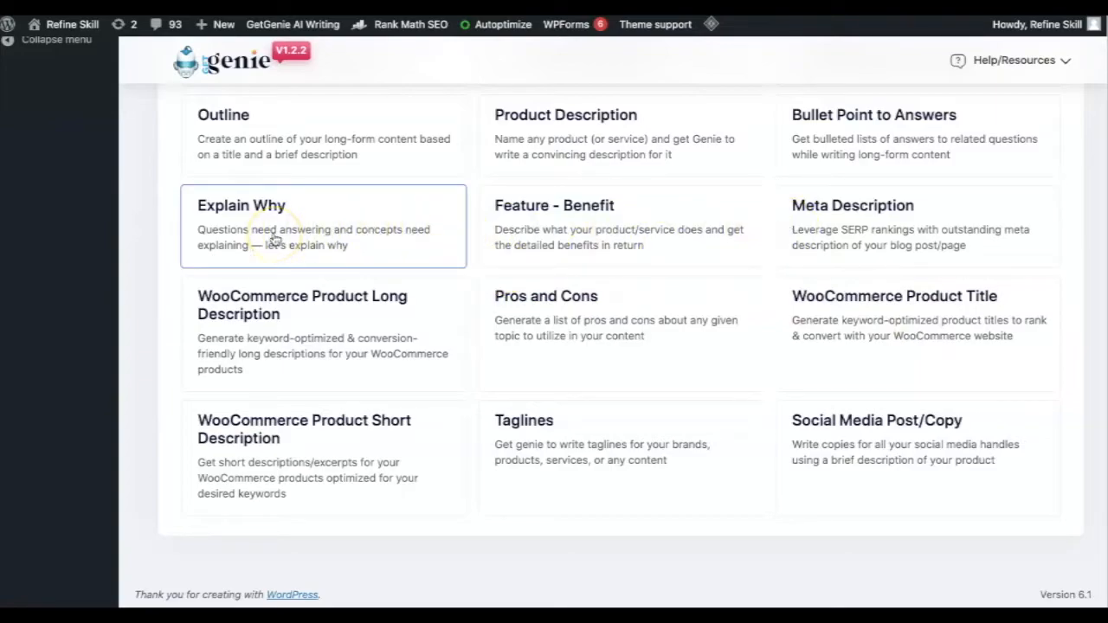
{"action": "scroll", "coordinate": [274, 241], "scroll_direction": "up", "scroll_amount": 10}
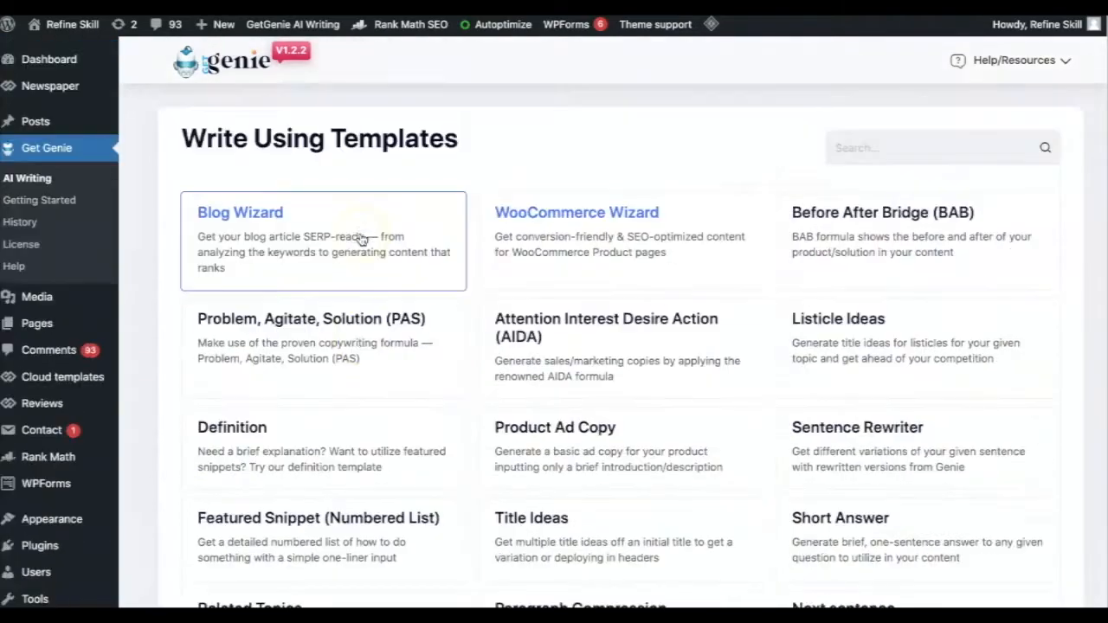
Step: Start a new post with the Blog Wizard template and dismiss the block editor welcome guide
{"action": "left_click", "coordinate": [316, 255]}
{"action": "left_click", "coordinate": [317, 232]}
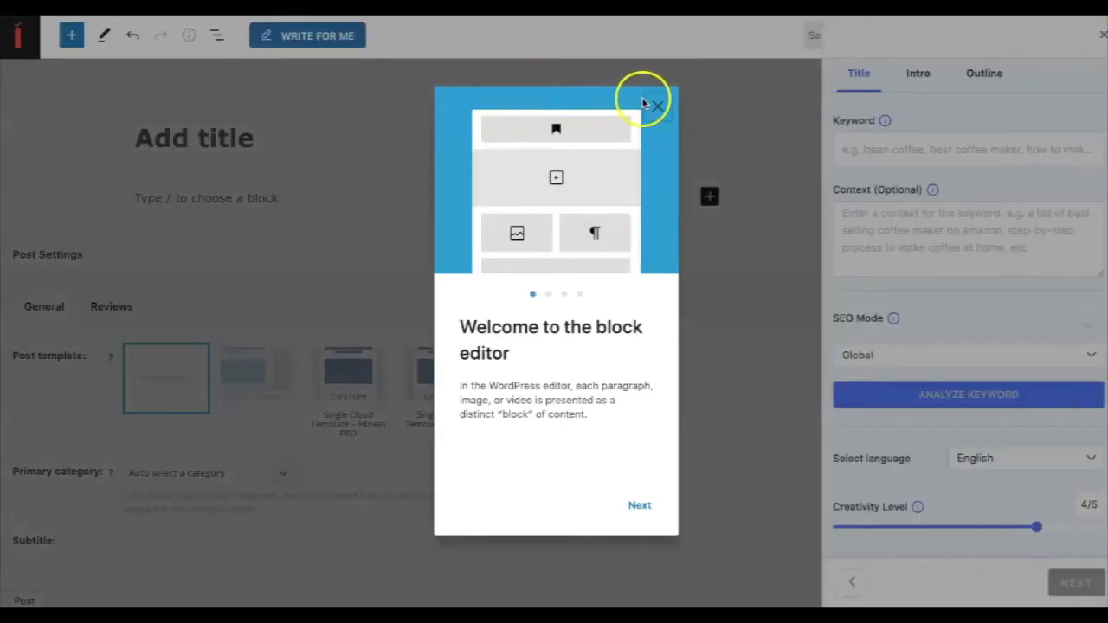
{"action": "left_click", "coordinate": [656, 108]}
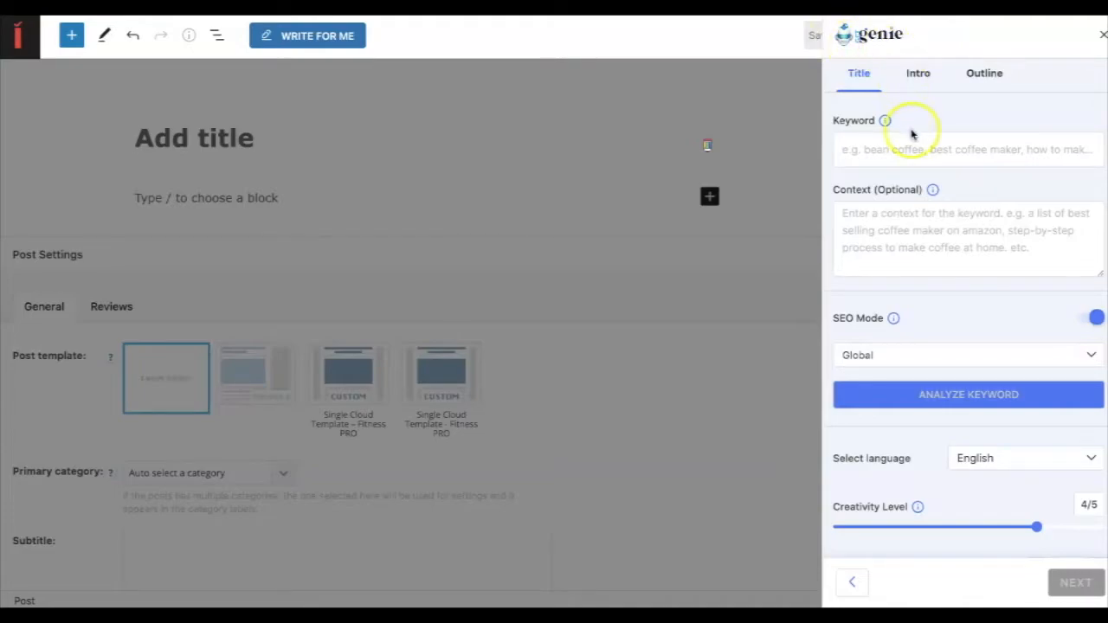
Step: Enter "How to climb Mount Everest?" as the blog keyword and analyze it, leaving the context empty
{"action": "left_click", "coordinate": [881, 149]}
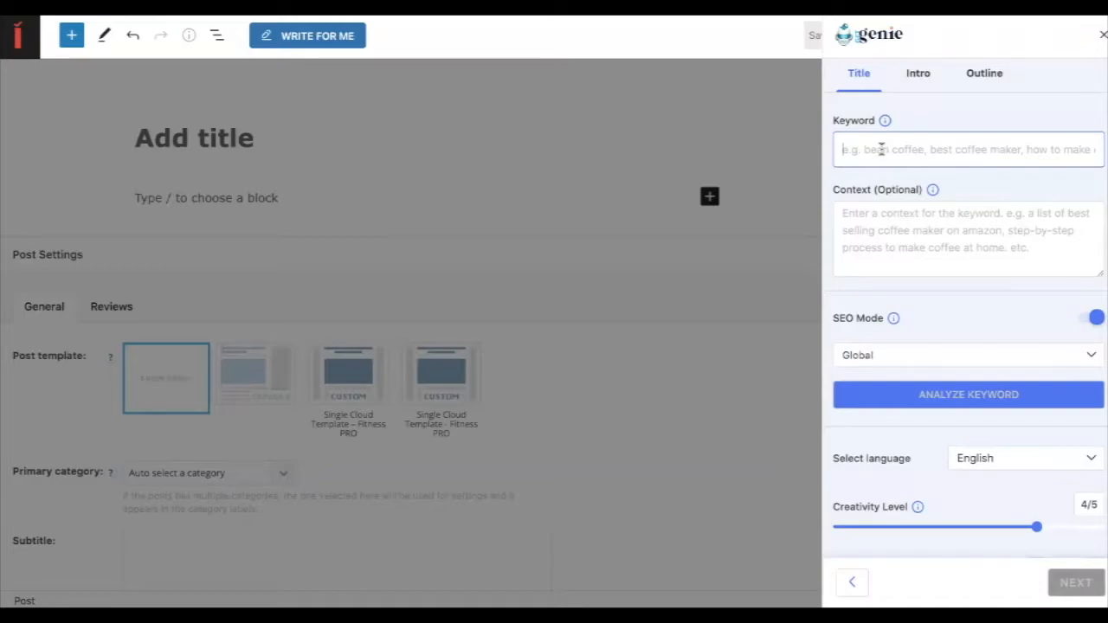
{"action": "type", "text": "How to cli"}
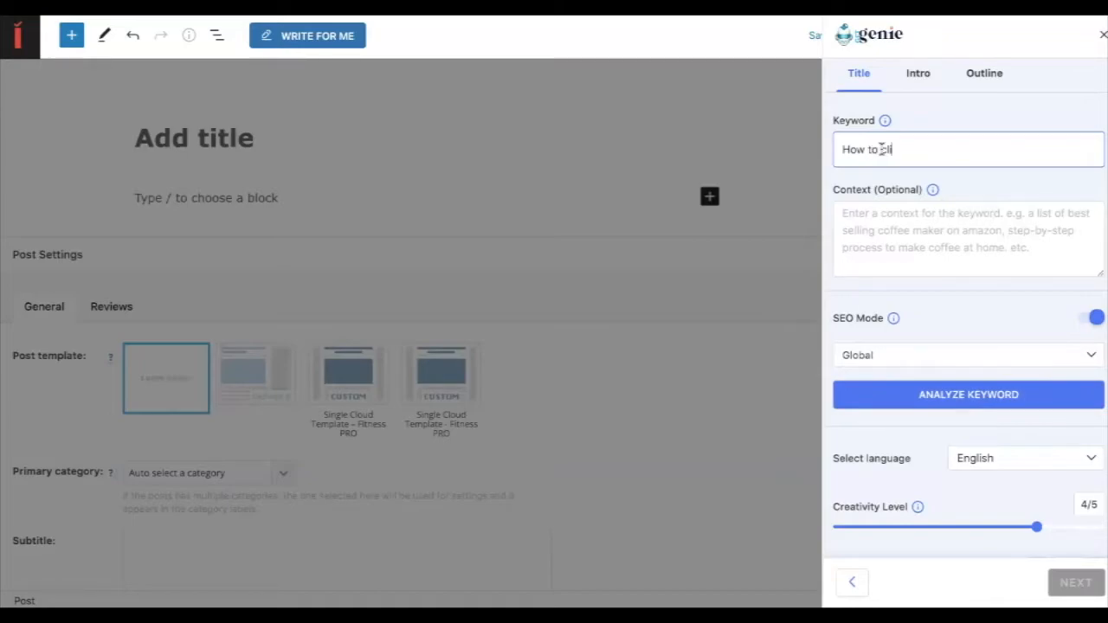
{"action": "type", "text": "mb Mount Everest?"}
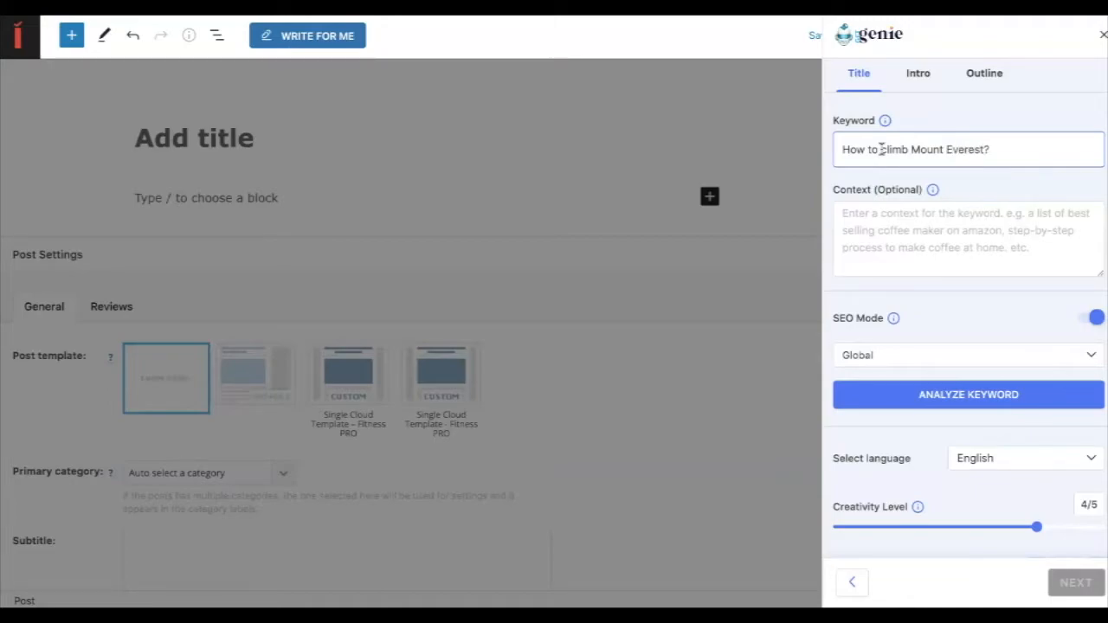
{"action": "left_click", "coordinate": [875, 230]}
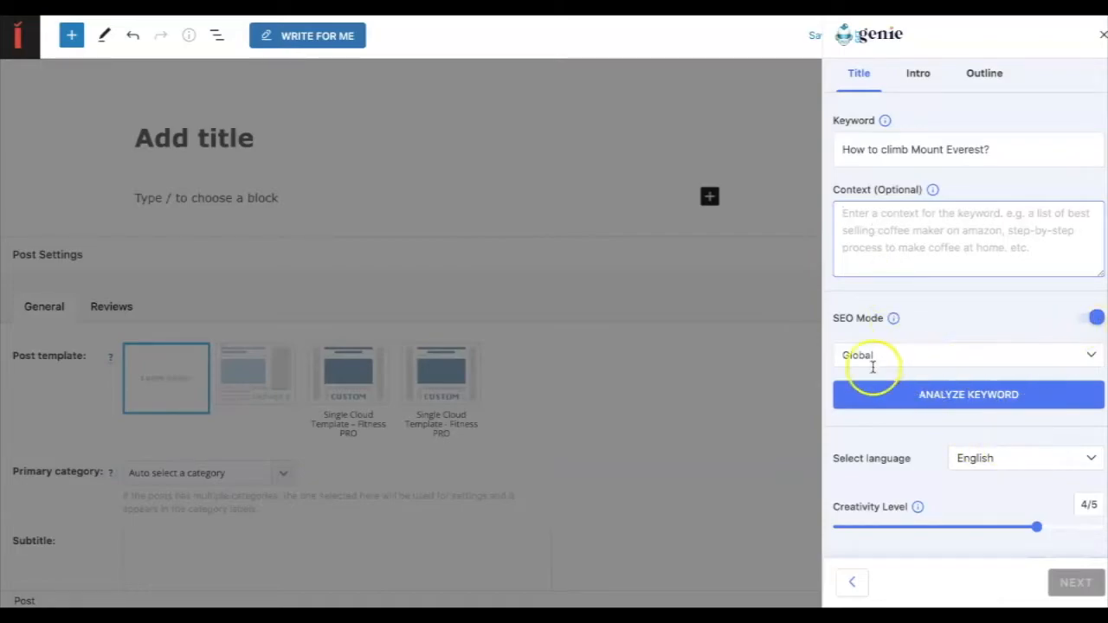
{"action": "left_click", "coordinate": [940, 396]}
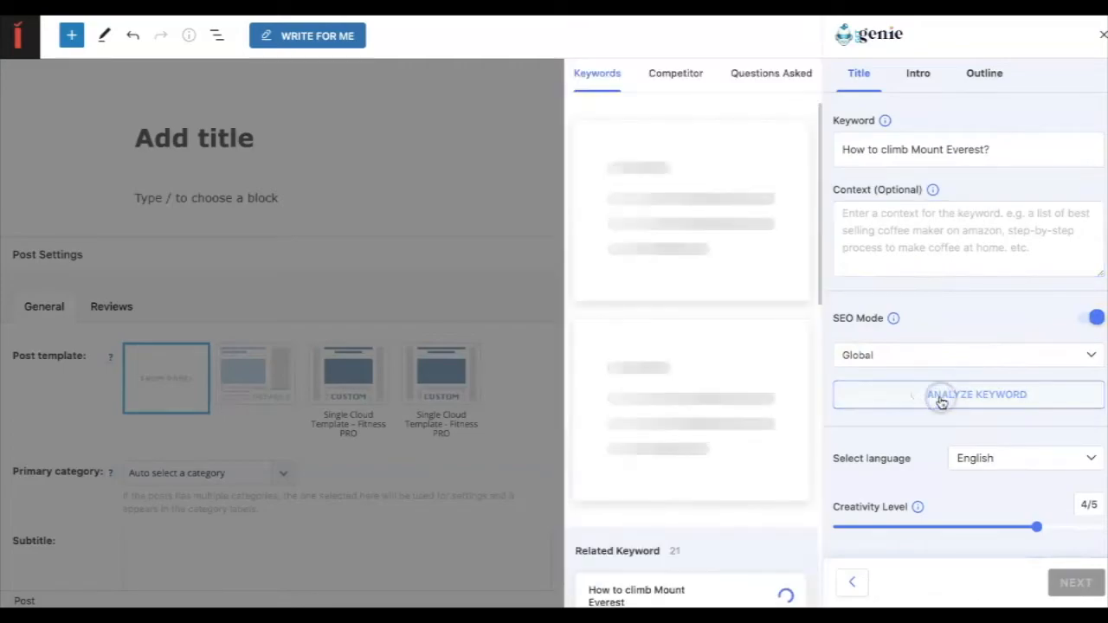
Step: Examine the keyword's search volume, competition, CPC, monthly figures and search volume trend chart
{"action": "scroll", "coordinate": [974, 471], "scroll_direction": "down", "scroll_amount": 3}
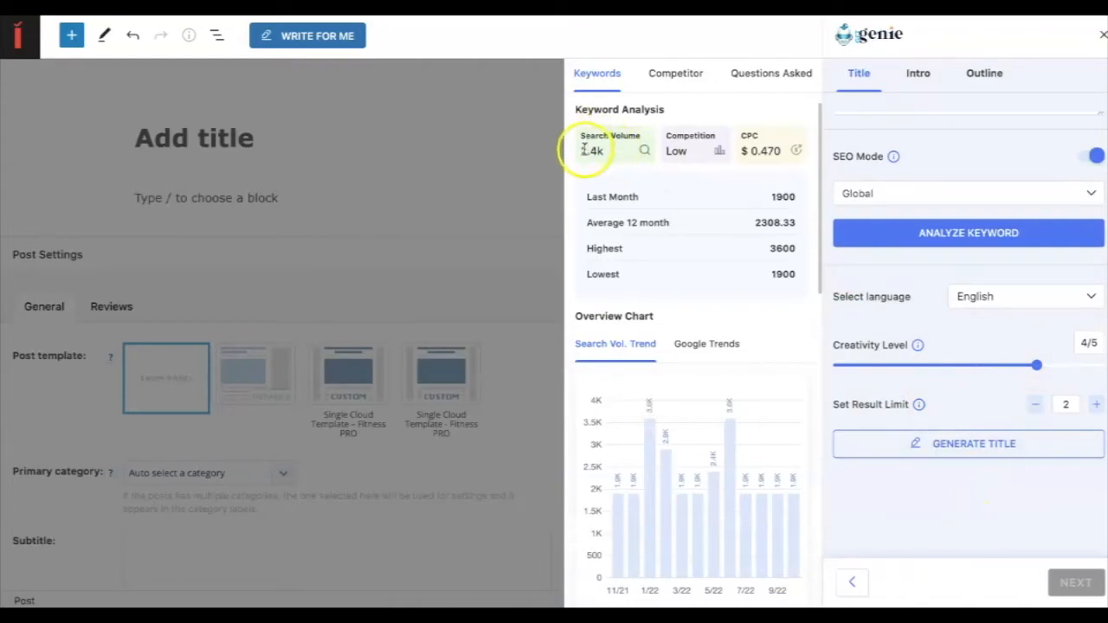
{"action": "left_click_drag", "start_coordinate": [586, 149], "coordinate": [678, 149]}
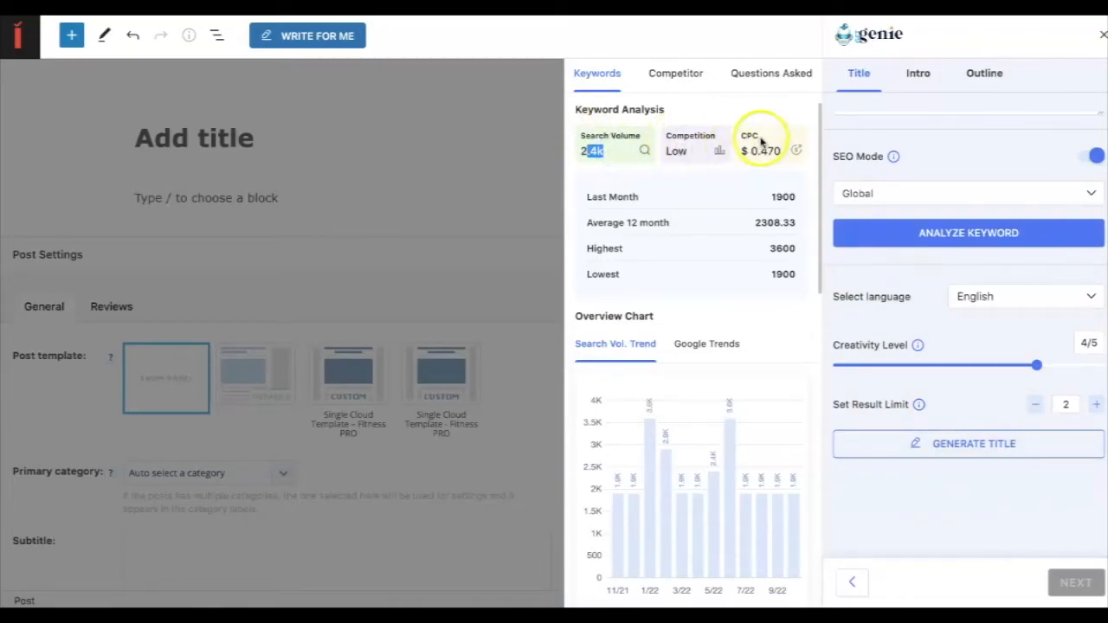
{"action": "left_click_drag", "start_coordinate": [767, 197], "coordinate": [798, 197]}
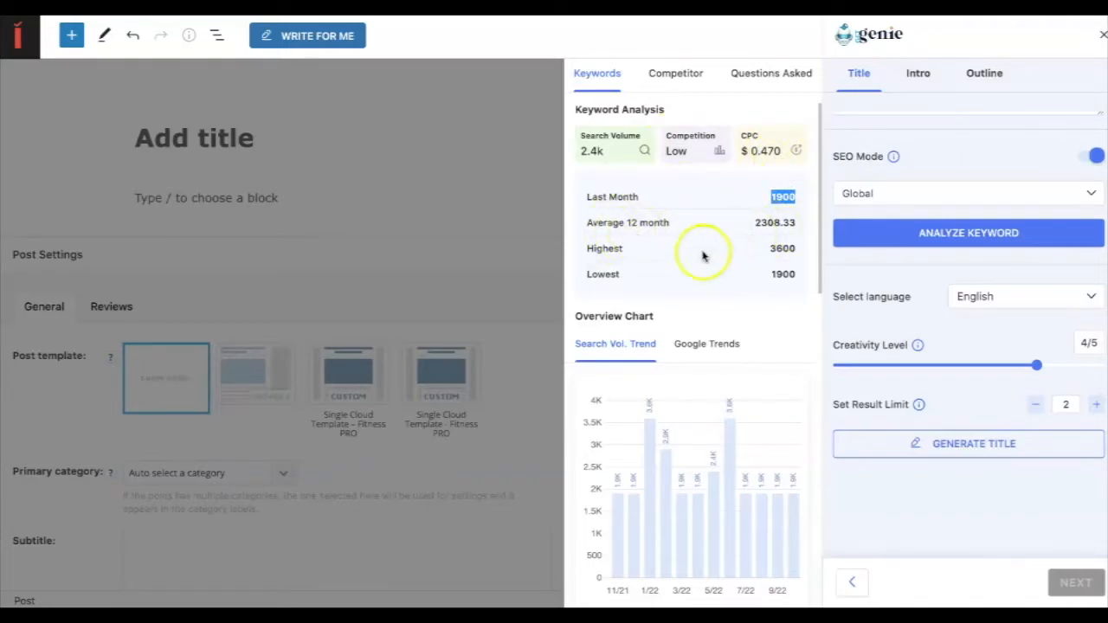
{"action": "scroll", "coordinate": [700, 300], "scroll_direction": "down", "scroll_amount": 1}
{"action": "scroll", "coordinate": [700, 300], "scroll_direction": "down", "scroll_amount": 2}
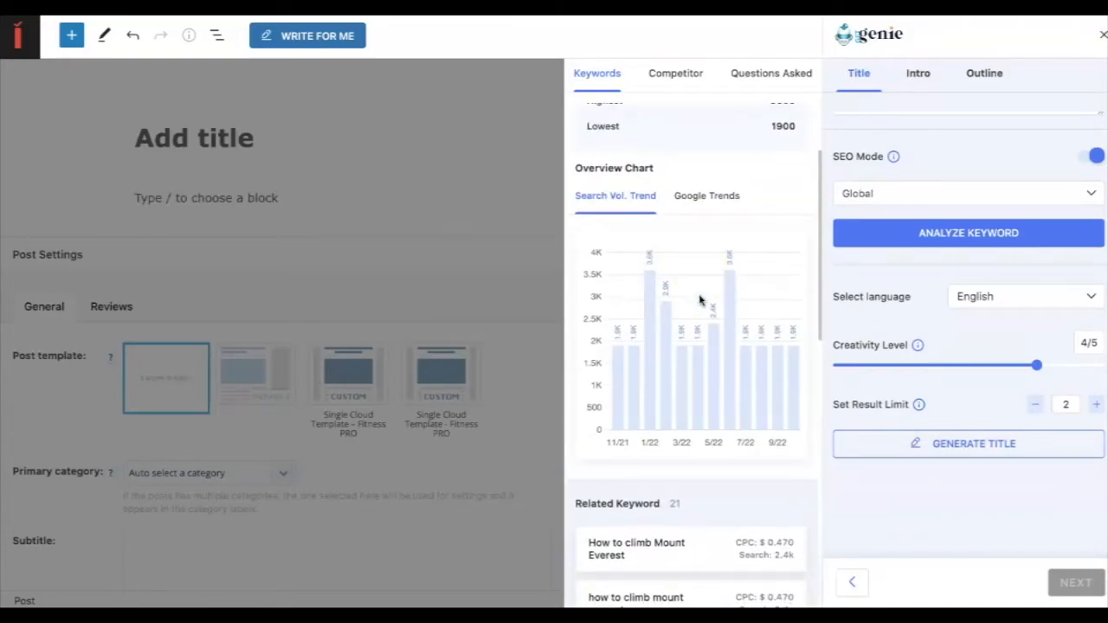
{"action": "scroll", "coordinate": [700, 300], "scroll_direction": "up", "scroll_amount": 2}
{"action": "scroll", "coordinate": [700, 301], "scroll_direction": "down", "scroll_amount": 2}
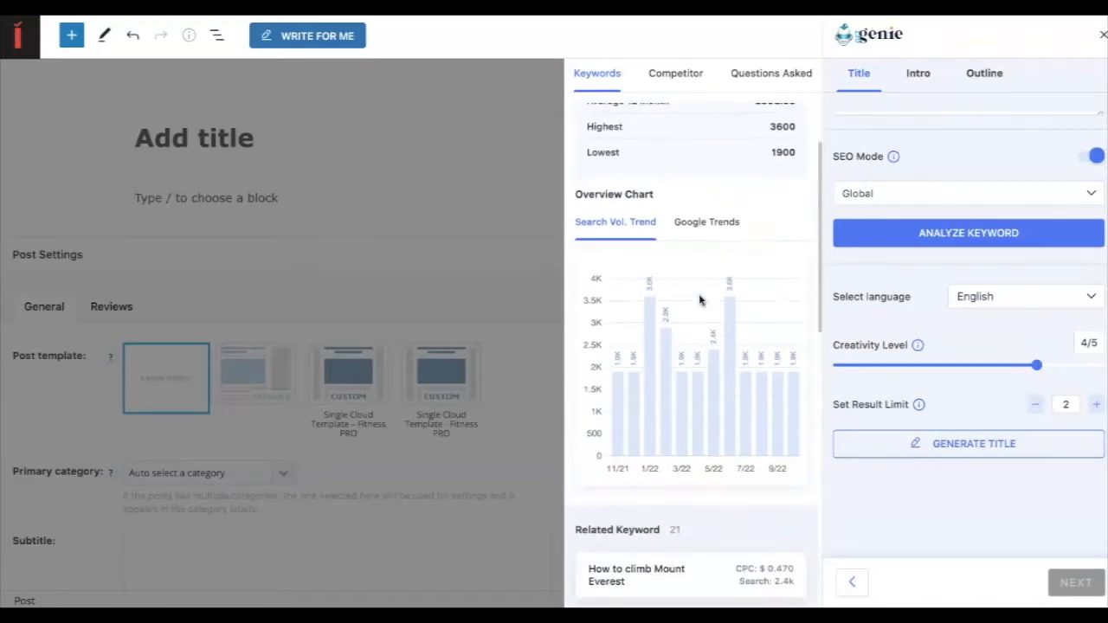
{"action": "scroll", "coordinate": [700, 300], "scroll_direction": "down", "scroll_amount": 1}
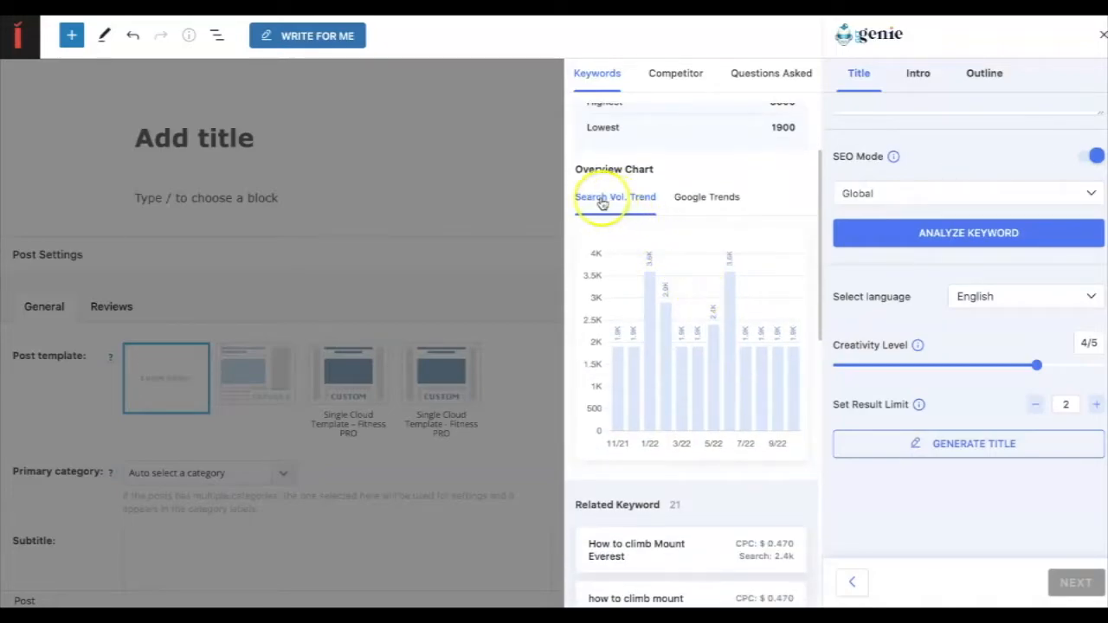
Step: Show the Google Trends chart for the keyword and review the related keywords with their CPC and search volumes
{"action": "left_click", "coordinate": [701, 201]}
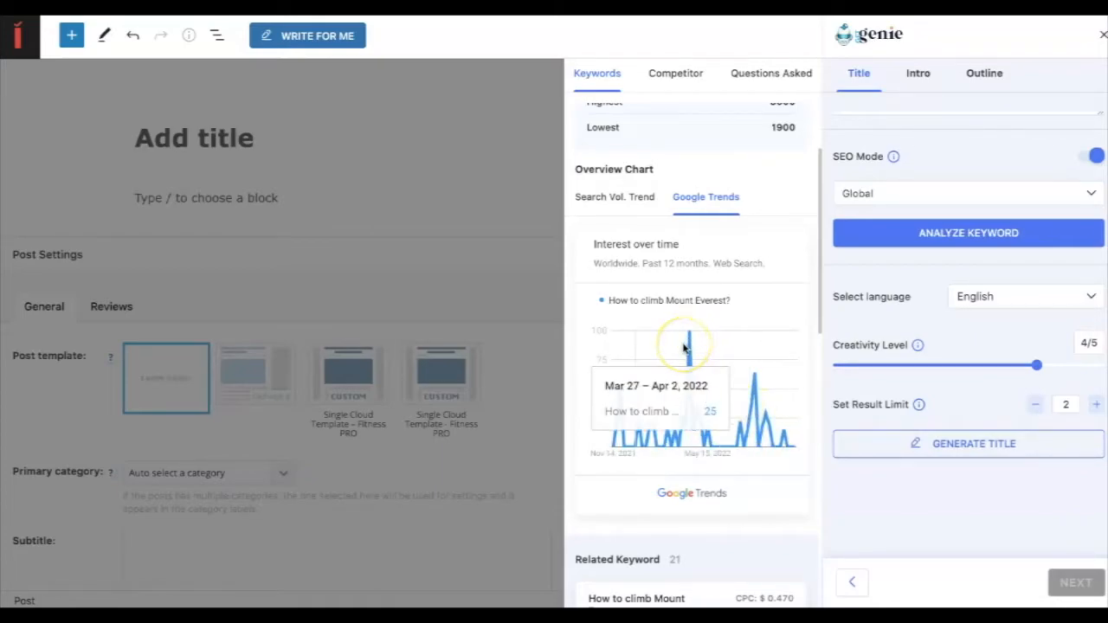
{"action": "scroll", "coordinate": [684, 348], "scroll_direction": "down", "scroll_amount": 3}
{"action": "scroll", "coordinate": [683, 348], "scroll_direction": "down", "scroll_amount": 2}
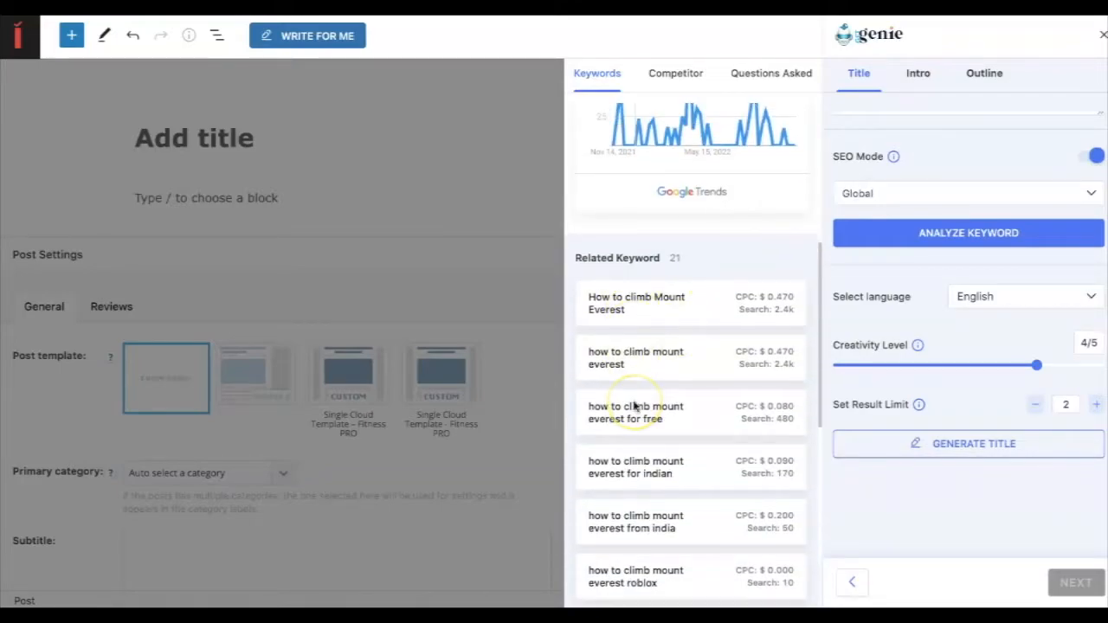
{"action": "scroll", "coordinate": [634, 406], "scroll_direction": "down", "scroll_amount": 1}
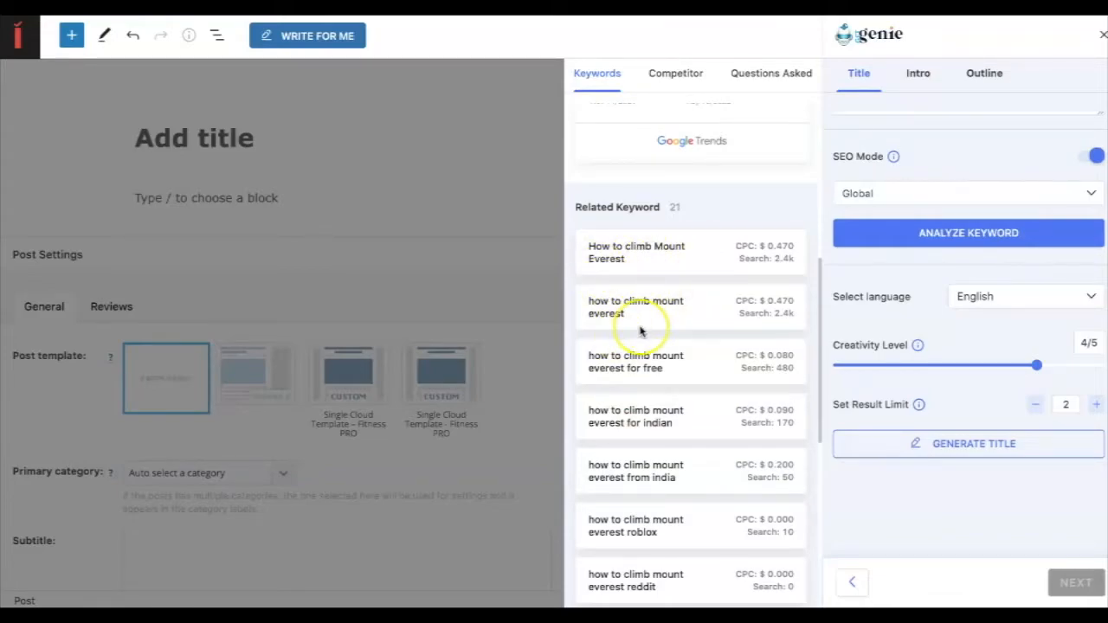
{"action": "scroll", "coordinate": [641, 329], "scroll_direction": "down", "scroll_amount": 2}
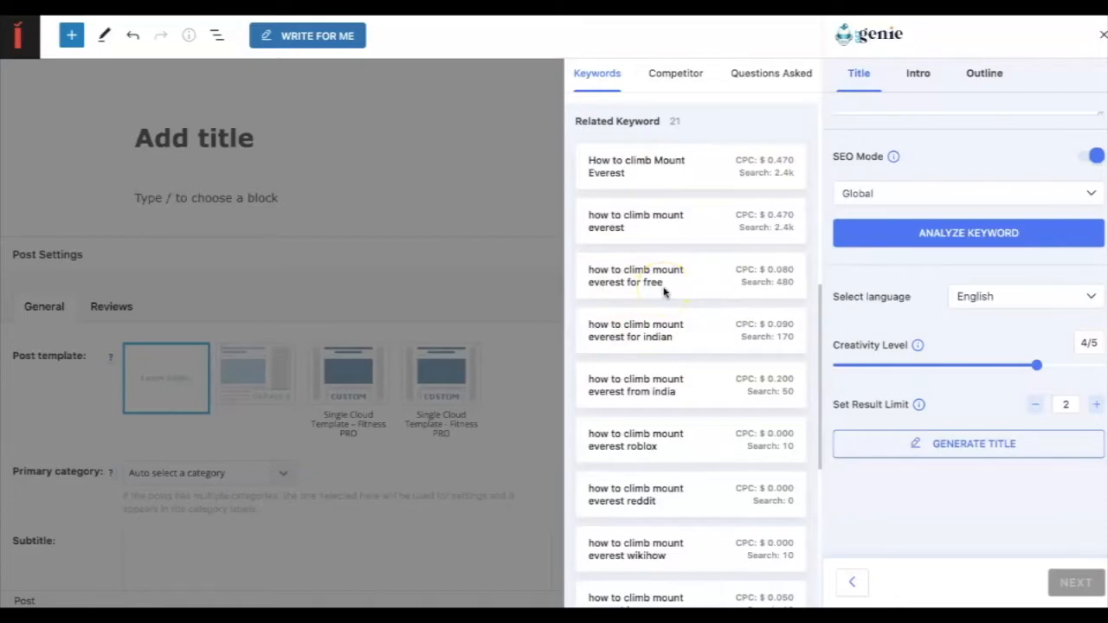
{"action": "scroll", "coordinate": [664, 292], "scroll_direction": "down", "scroll_amount": 1}
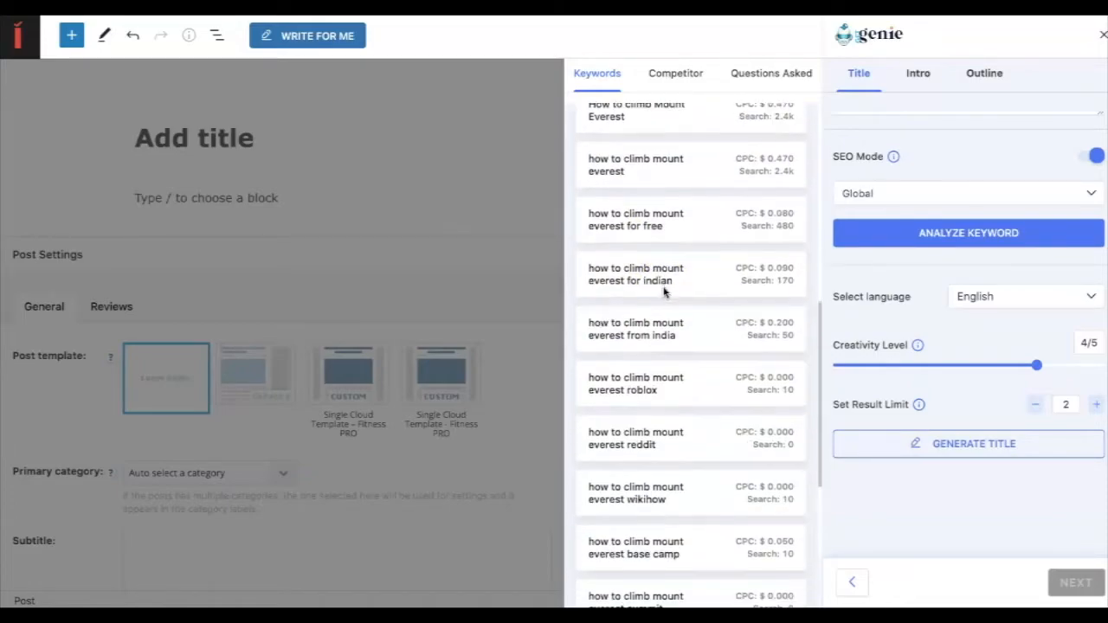
{"action": "scroll", "coordinate": [663, 289], "scroll_direction": "down", "scroll_amount": 1}
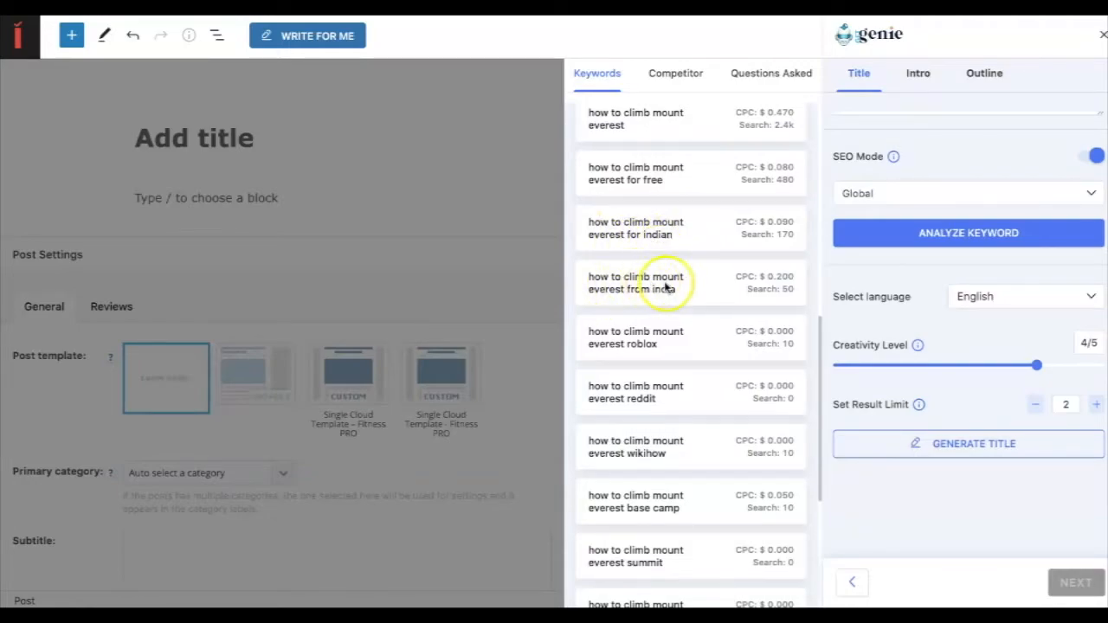
{"action": "scroll", "coordinate": [645, 396], "scroll_direction": "down", "scroll_amount": 8}
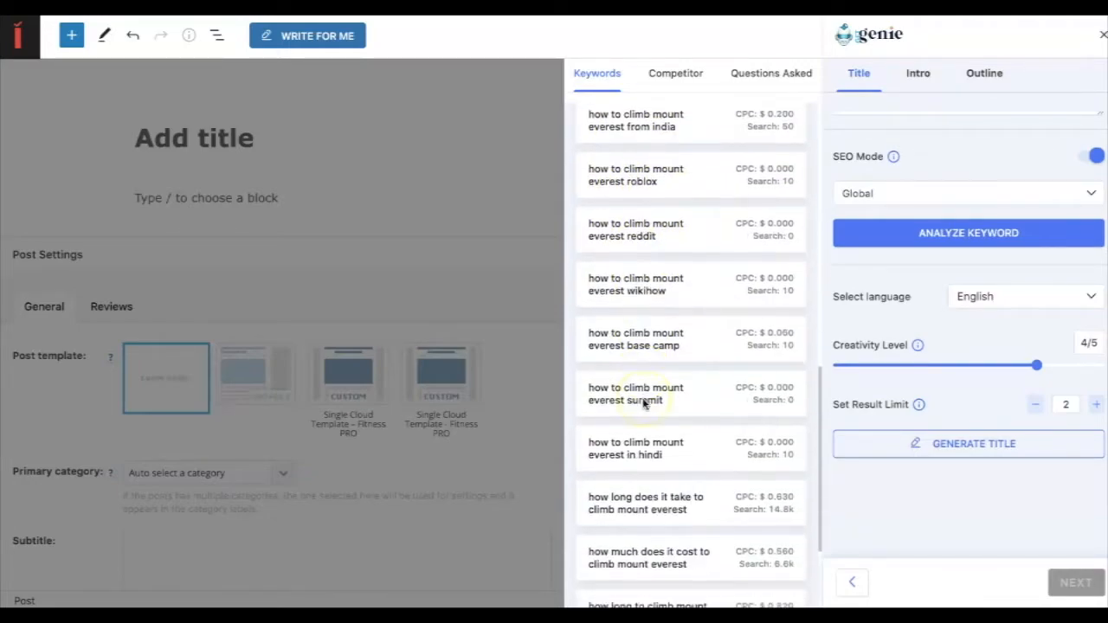
{"action": "scroll", "coordinate": [643, 403], "scroll_direction": "down", "scroll_amount": 2}
{"action": "scroll", "coordinate": [643, 402], "scroll_direction": "up", "scroll_amount": 10}
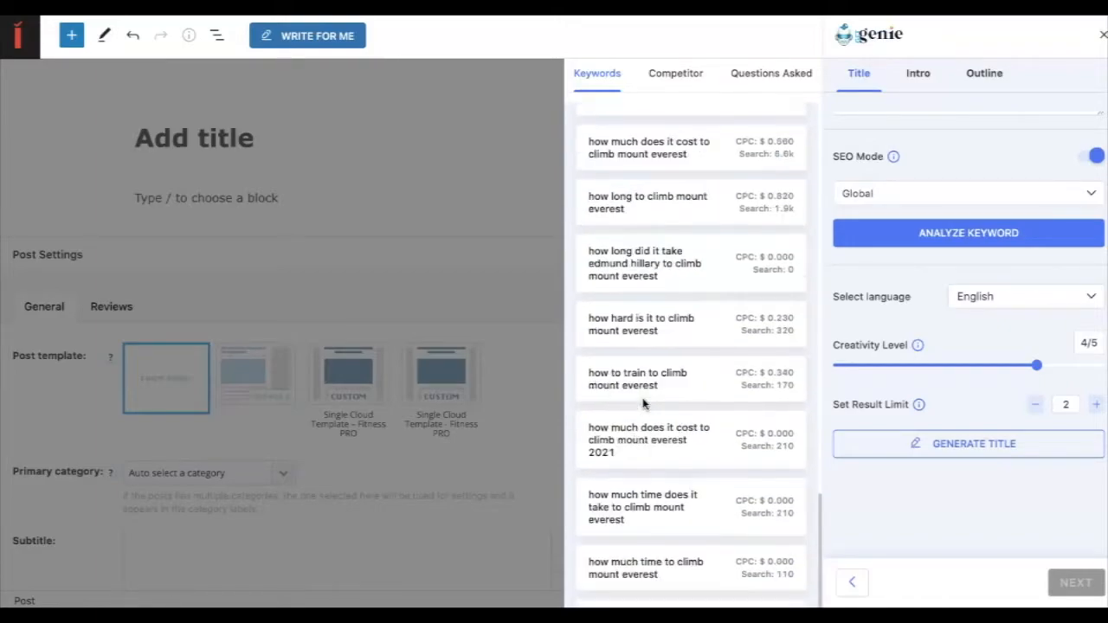
{"action": "scroll", "coordinate": [645, 402], "scroll_direction": "up", "scroll_amount": 5}
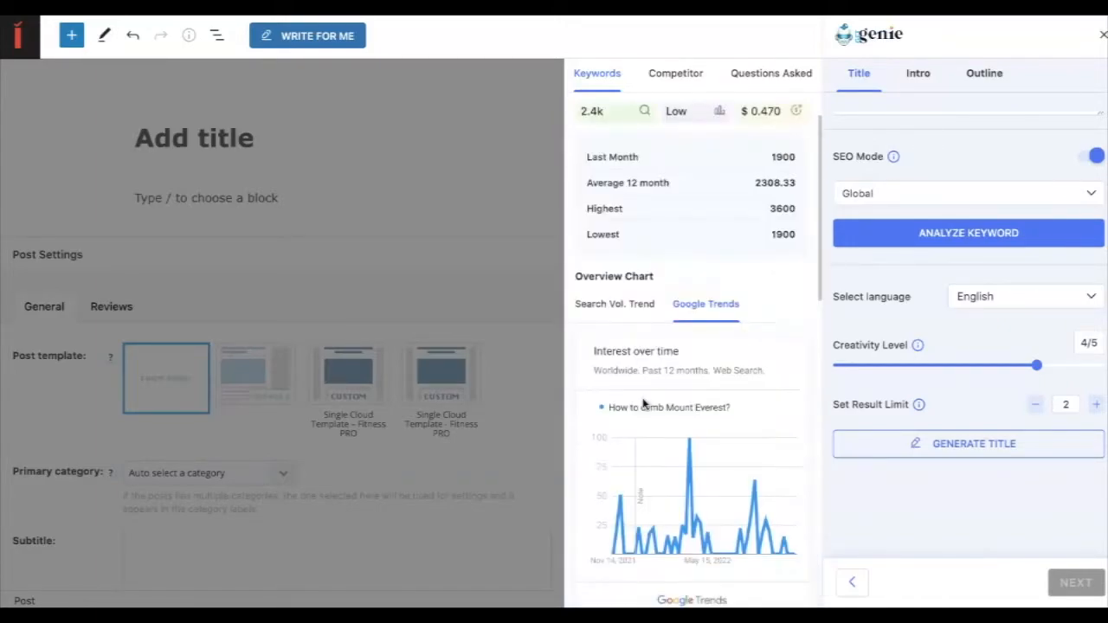
Step: Fetch the competitor data for the keyword and review the competing articles with their word, heading and image counts
{"action": "left_click", "coordinate": [676, 76]}
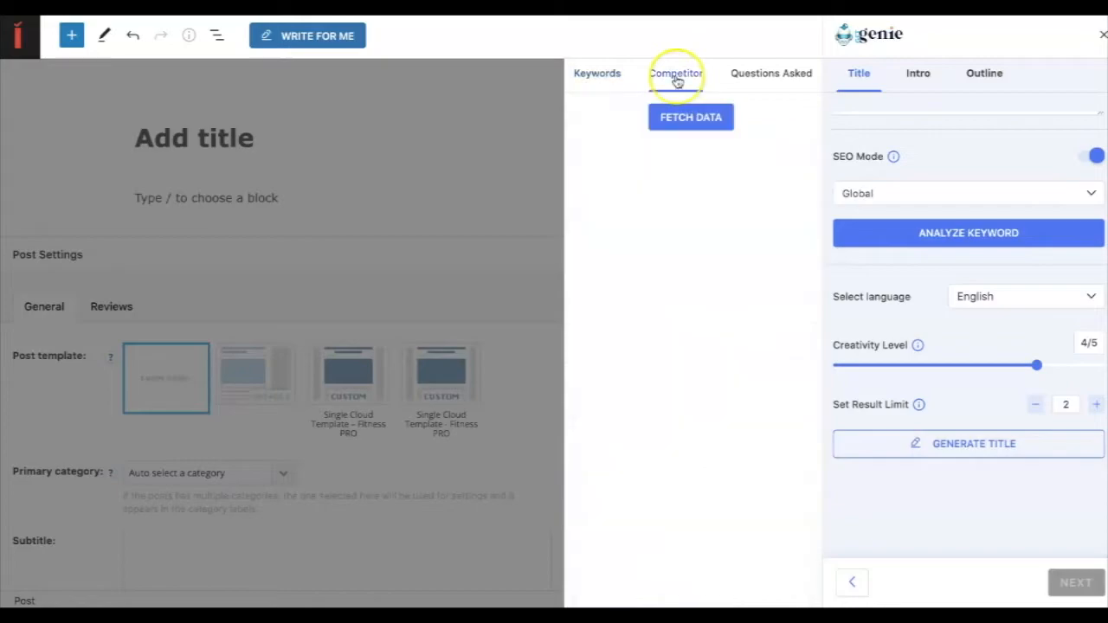
{"action": "left_click", "coordinate": [679, 119]}
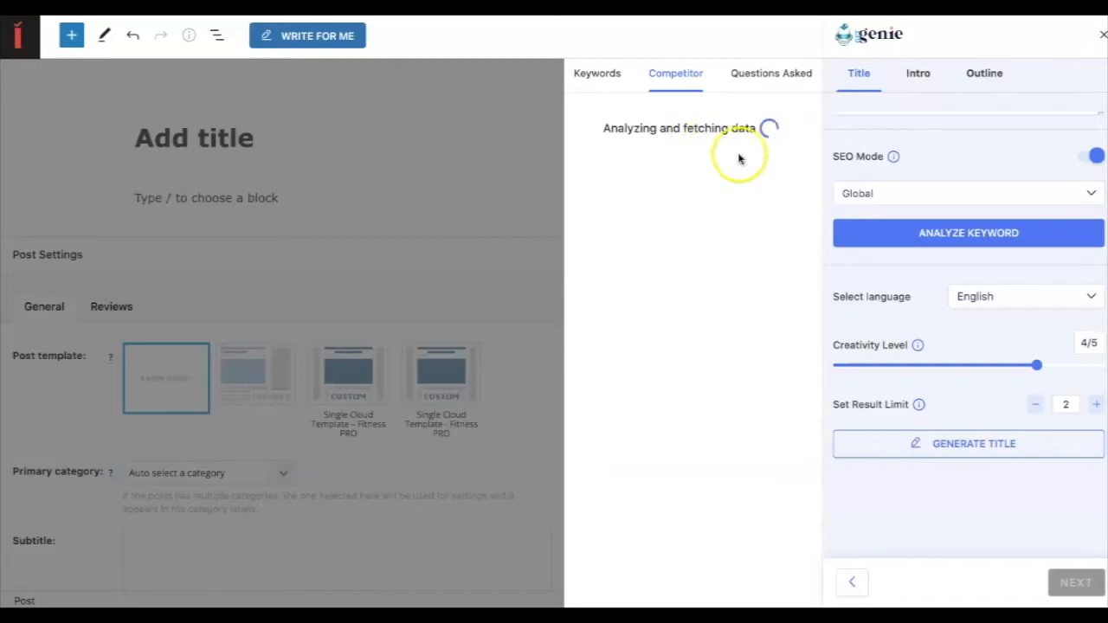
{"action": "mouse_move", "coordinate": [918, 348]}
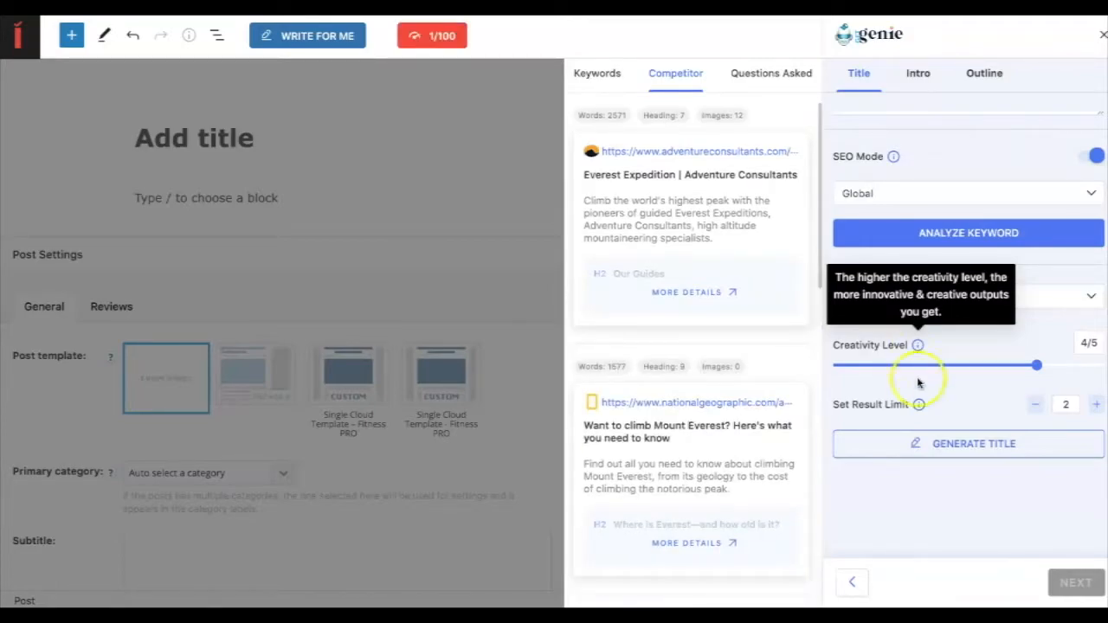
{"action": "mouse_move", "coordinate": [918, 409]}
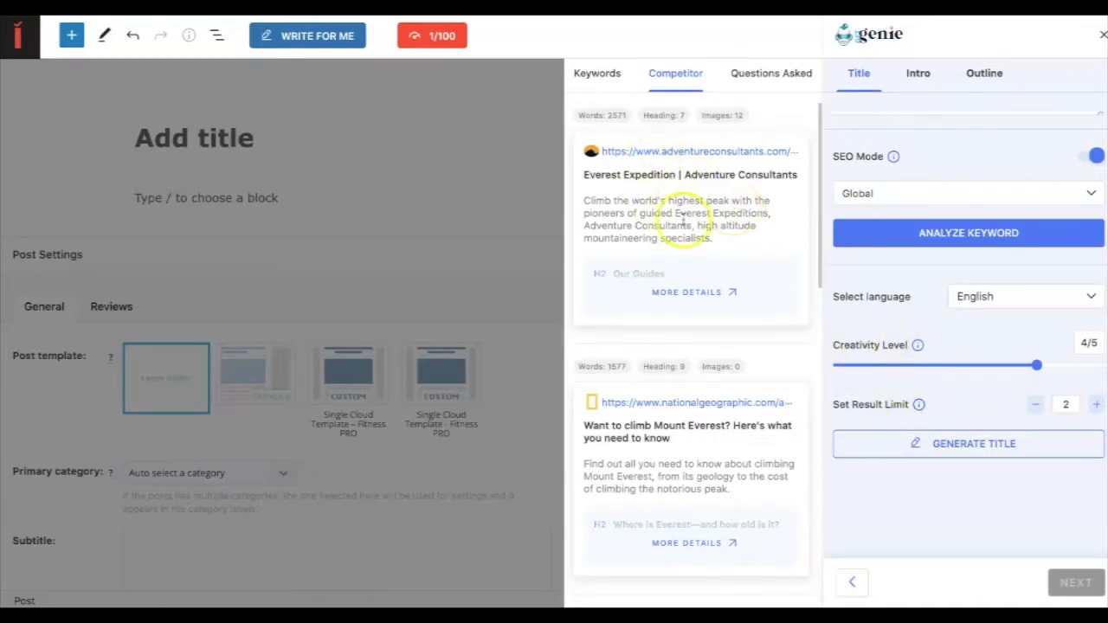
{"action": "scroll", "coordinate": [690, 257], "scroll_direction": "down", "scroll_amount": 3}
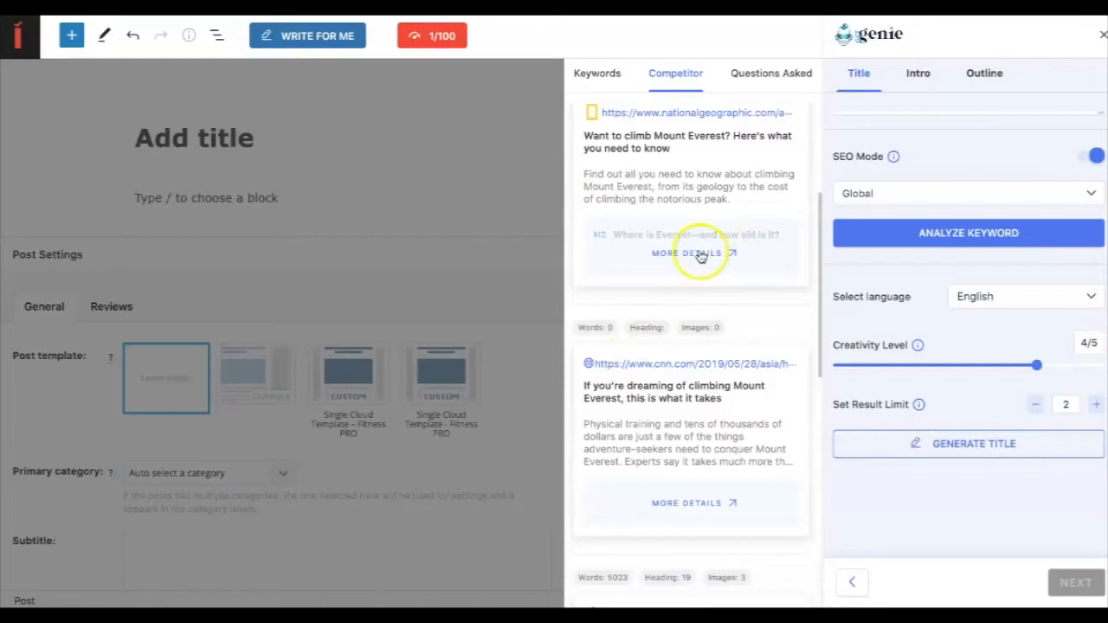
{"action": "scroll", "coordinate": [717, 185], "scroll_direction": "up", "scroll_amount": 2}
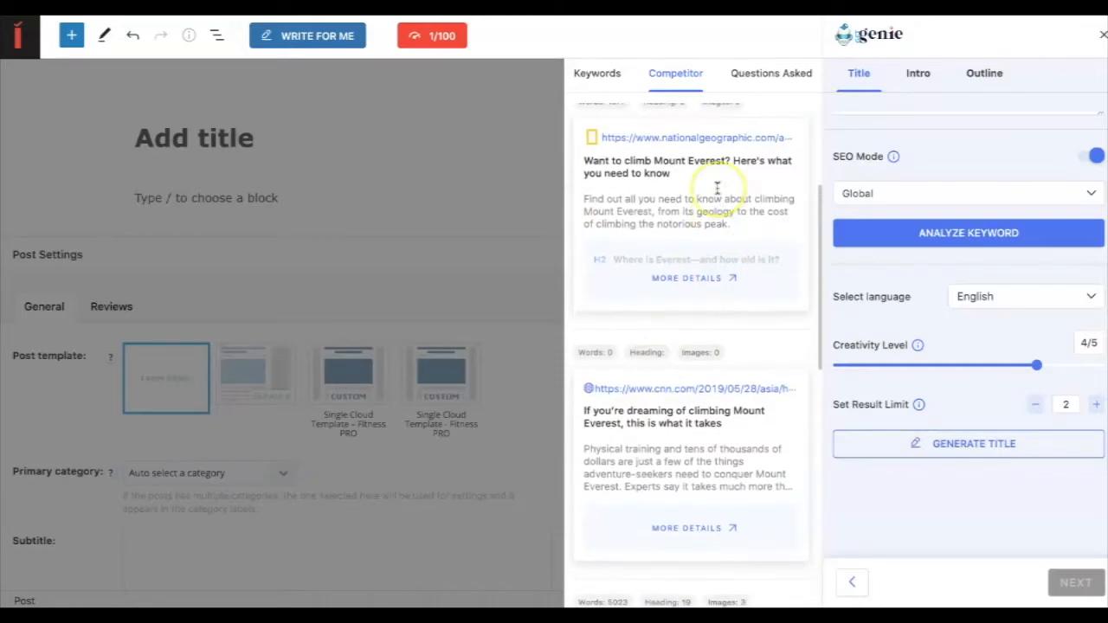
{"action": "scroll", "coordinate": [718, 189], "scroll_direction": "up", "scroll_amount": 1}
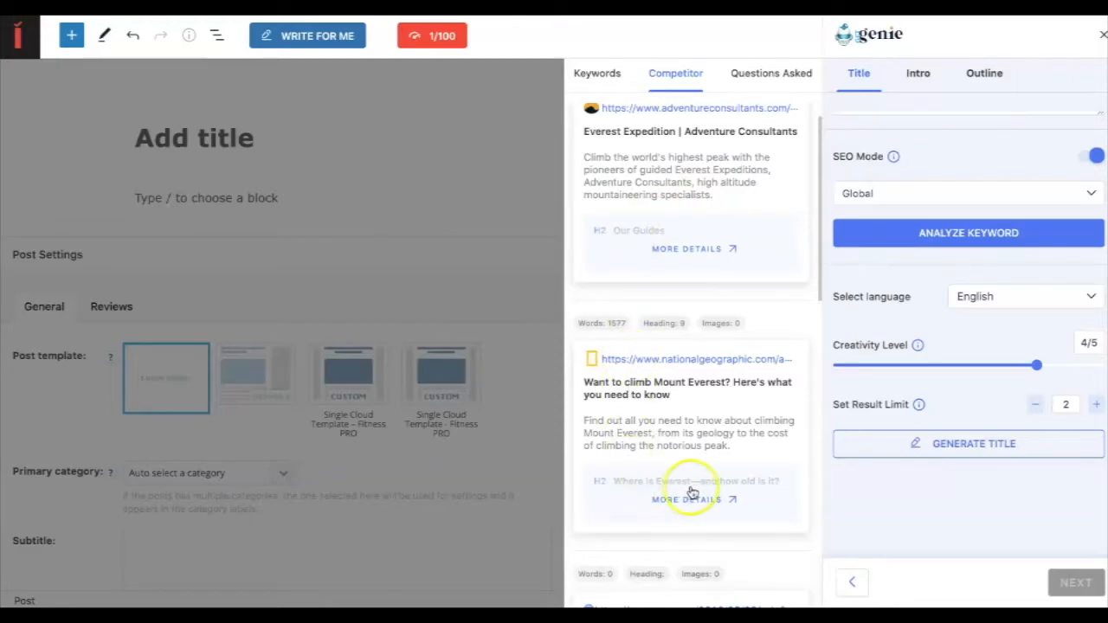
{"action": "scroll", "coordinate": [746, 491], "scroll_direction": "down", "scroll_amount": 4}
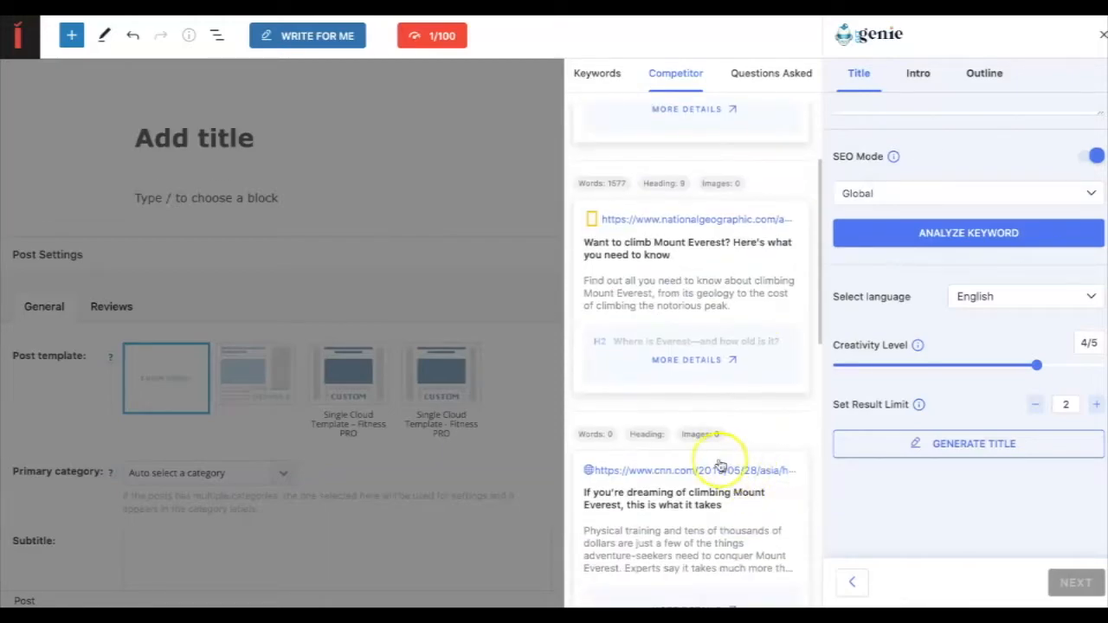
{"action": "scroll", "coordinate": [690, 311], "scroll_direction": "down", "scroll_amount": 3}
{"action": "scroll", "coordinate": [690, 312], "scroll_direction": "up", "scroll_amount": 8}
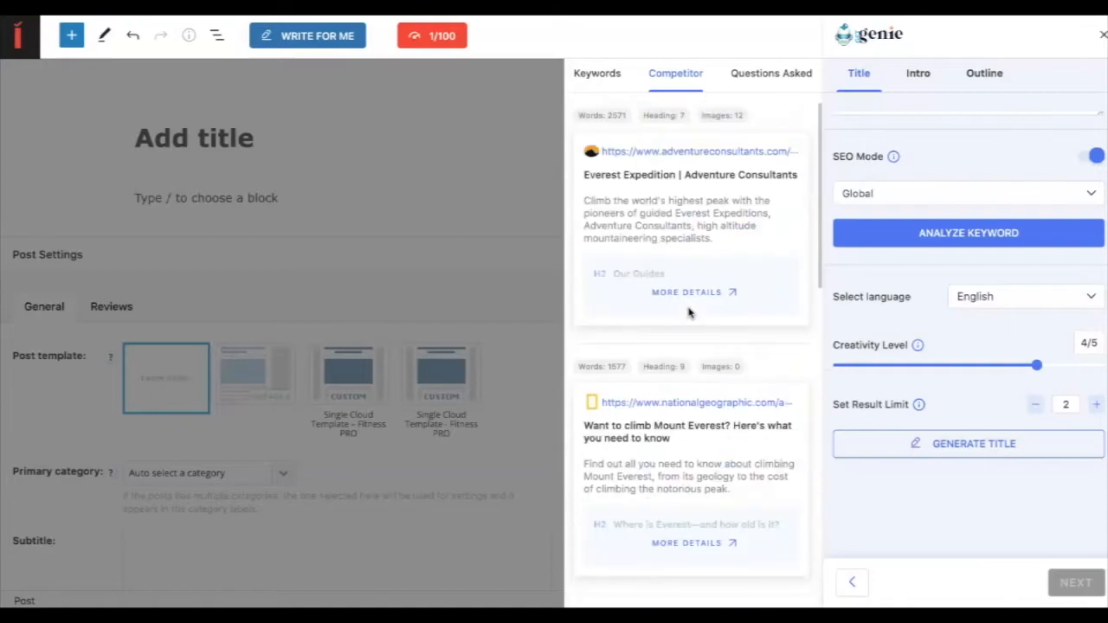
Step: Review the questions people ask about climbing Mount Everest
{"action": "left_click", "coordinate": [762, 76]}
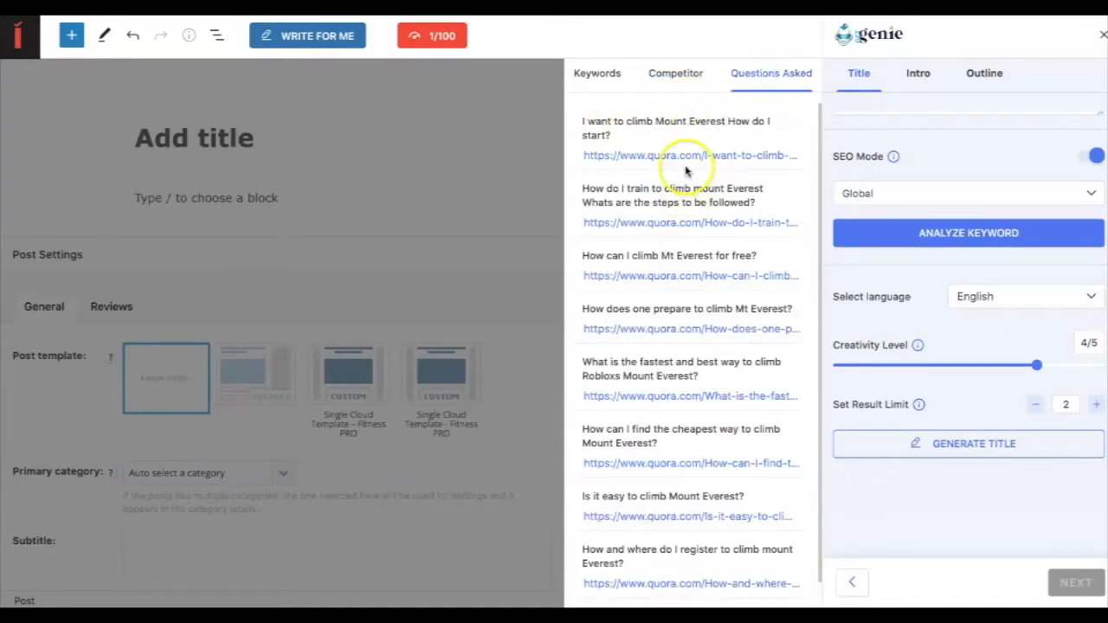
{"action": "scroll", "coordinate": [691, 363], "scroll_direction": "down", "scroll_amount": 3}
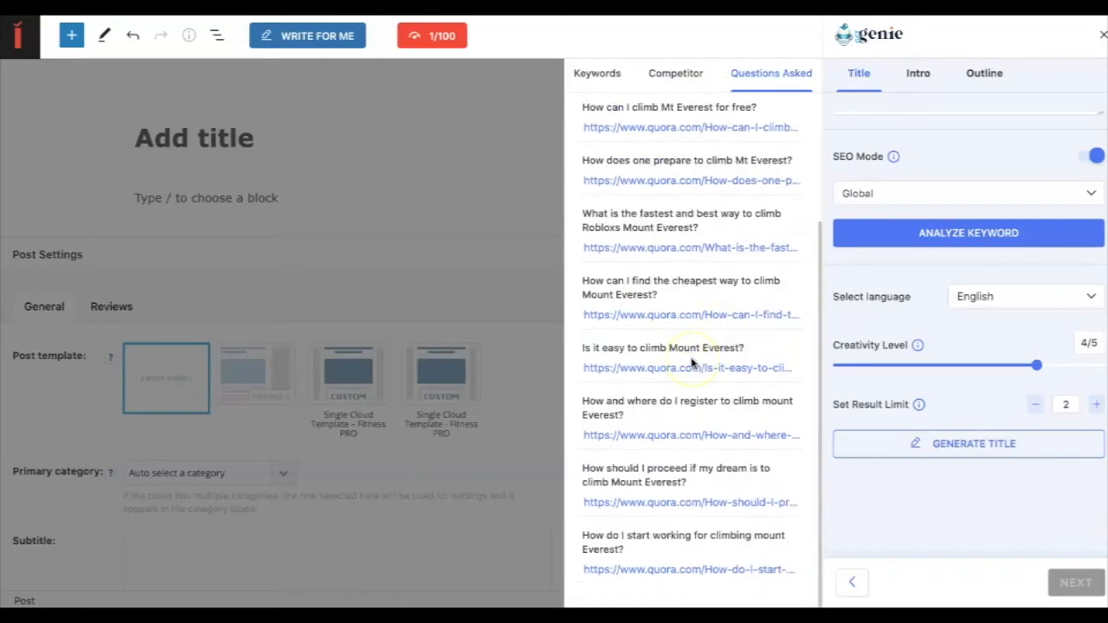
{"action": "scroll", "coordinate": [675, 165], "scroll_direction": "up", "scroll_amount": 3}
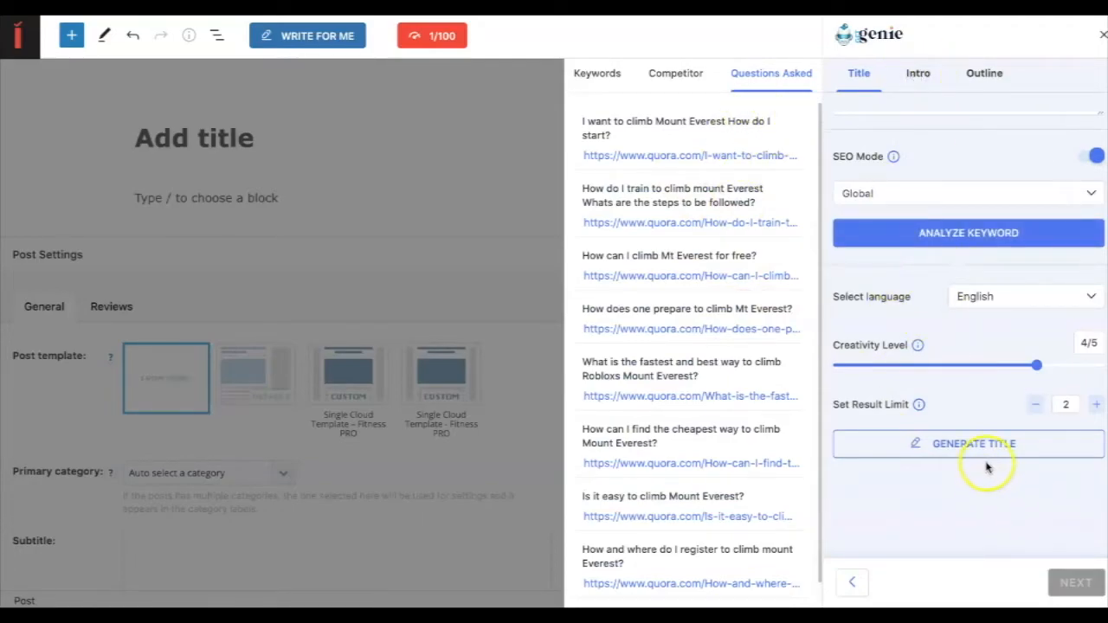
Step: Generate two titles in English at creativity level 4/5 and proceed with "How to climb Mount Everest: A beginner's guide"
{"action": "scroll", "coordinate": [987, 470], "scroll_direction": "up", "scroll_amount": 2}
{"action": "scroll", "coordinate": [987, 470], "scroll_direction": "up", "scroll_amount": 1}
{"action": "scroll", "coordinate": [987, 470], "scroll_direction": "down", "scroll_amount": 3}
{"action": "left_click", "coordinate": [973, 434]}
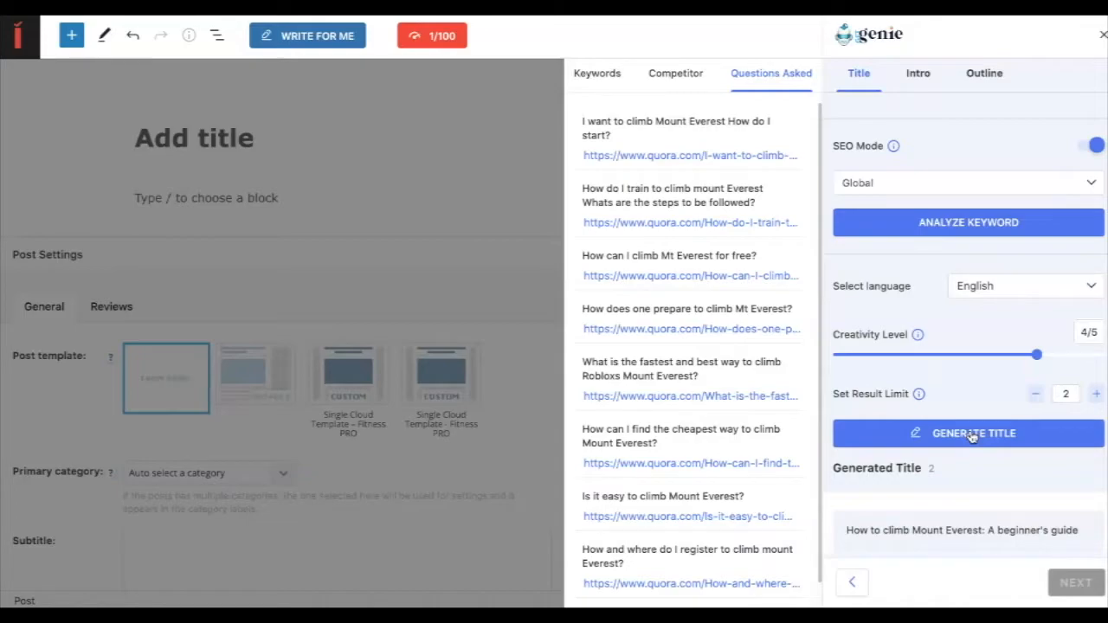
{"action": "scroll", "coordinate": [972, 438], "scroll_direction": "down", "scroll_amount": 3}
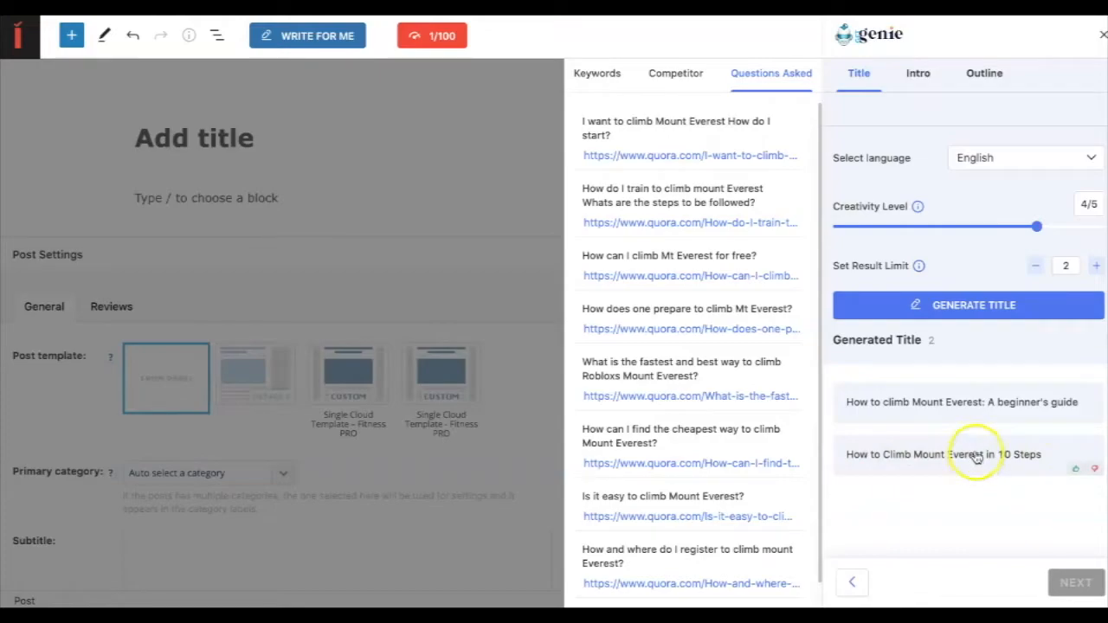
{"action": "left_click", "coordinate": [975, 403]}
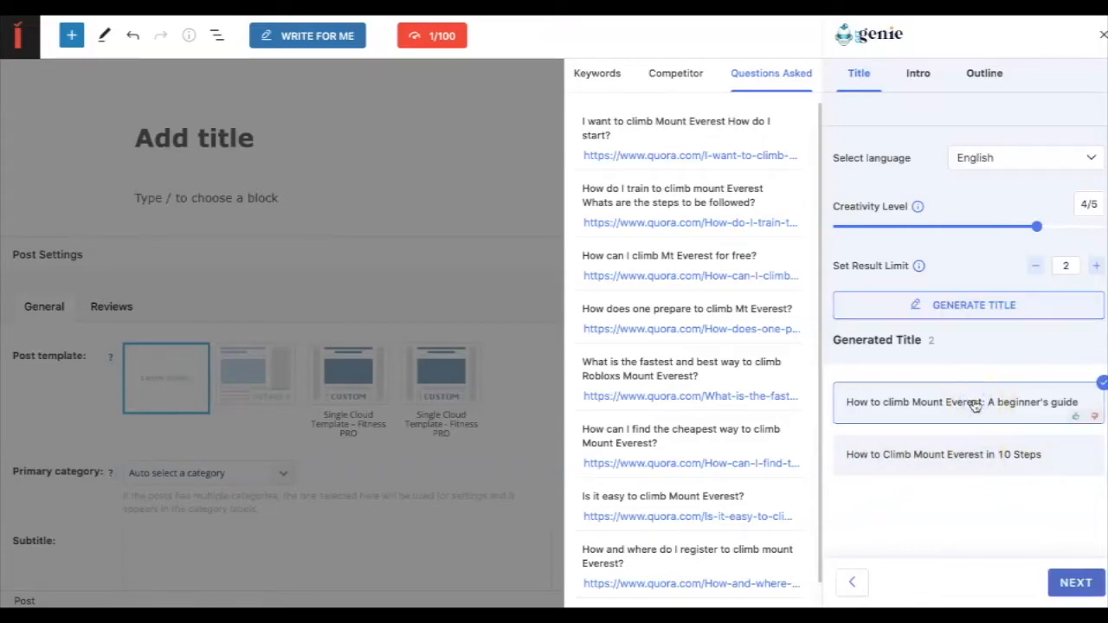
{"action": "left_click", "coordinate": [1075, 585]}
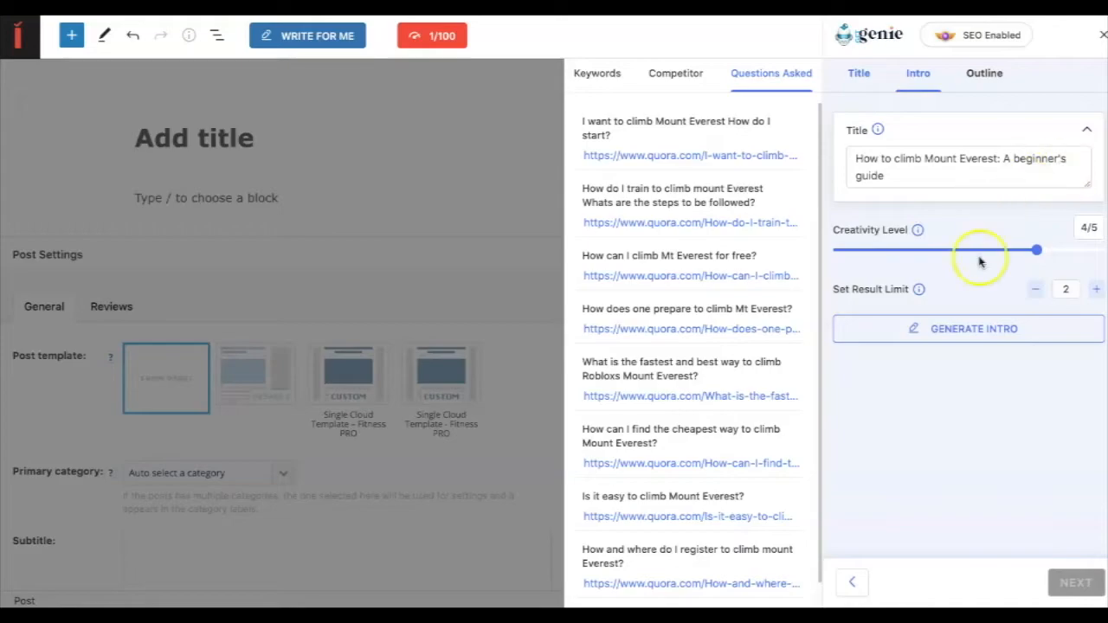
Step: Generate two intros and proceed with the one starting "Climbing Mount Everest is an incredible feat", rating it as good output
{"action": "left_click", "coordinate": [958, 333]}
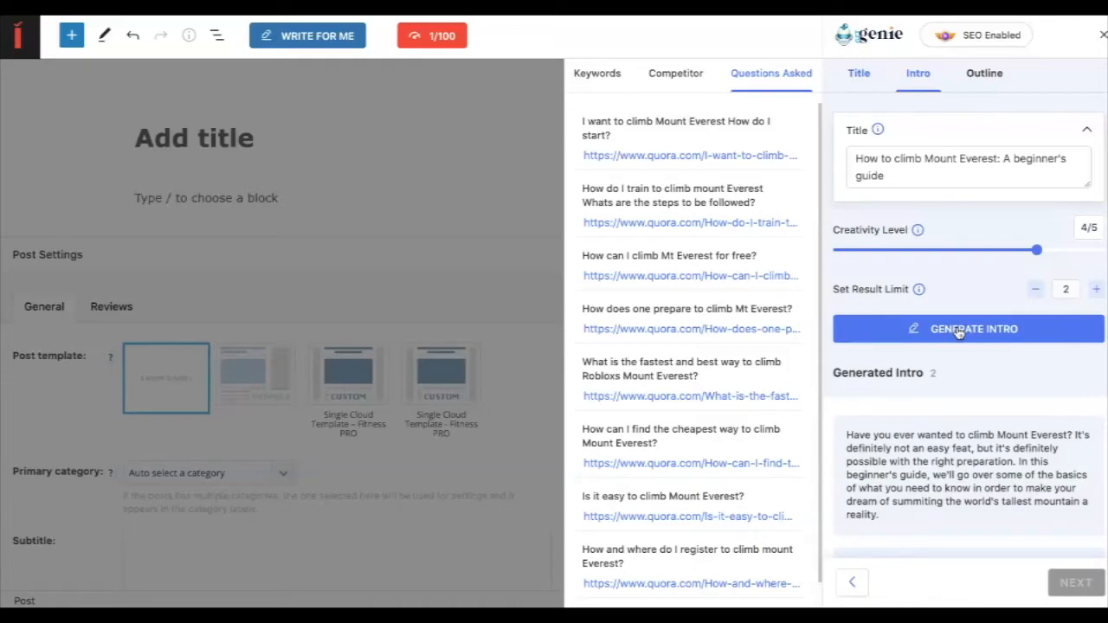
{"action": "scroll", "coordinate": [958, 333], "scroll_direction": "down", "scroll_amount": 1}
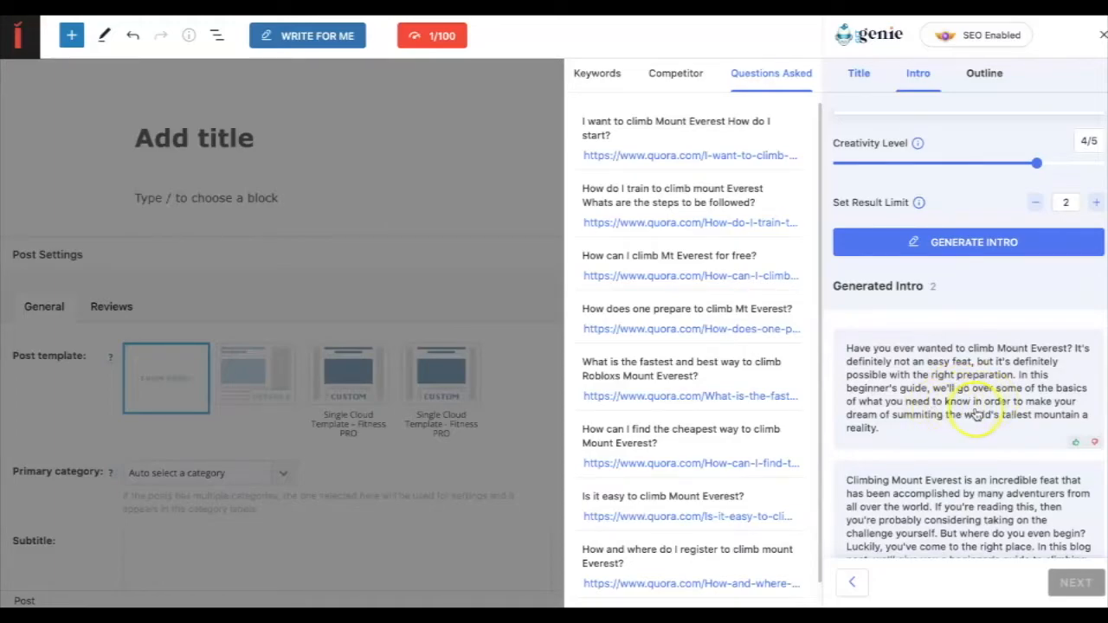
{"action": "scroll", "coordinate": [977, 416], "scroll_direction": "down", "scroll_amount": 1}
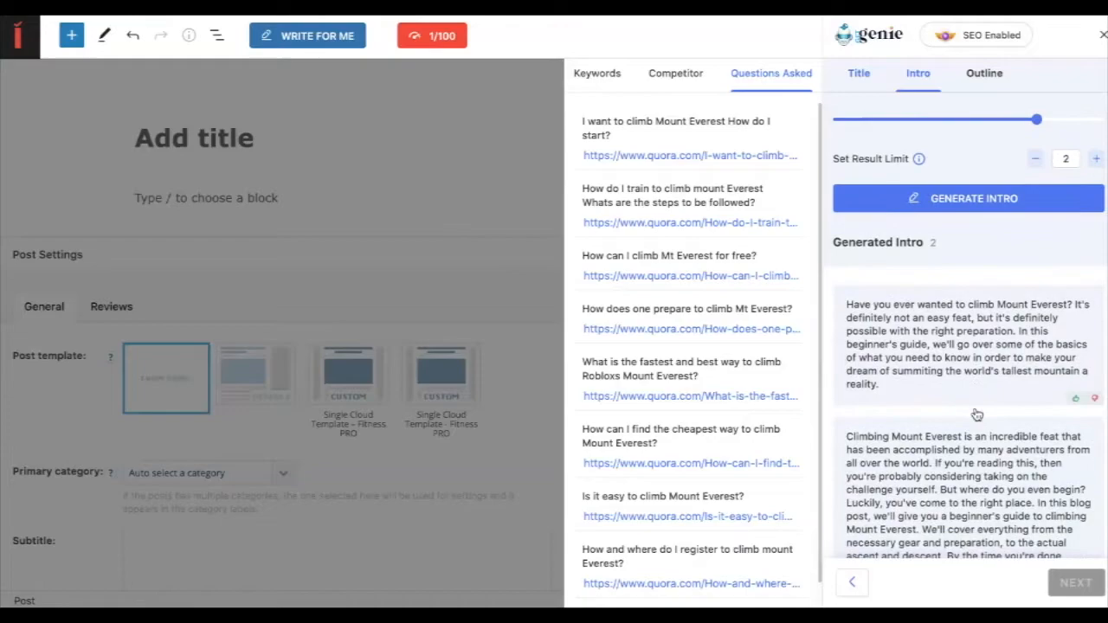
{"action": "scroll", "coordinate": [977, 415], "scroll_direction": "down", "scroll_amount": 1}
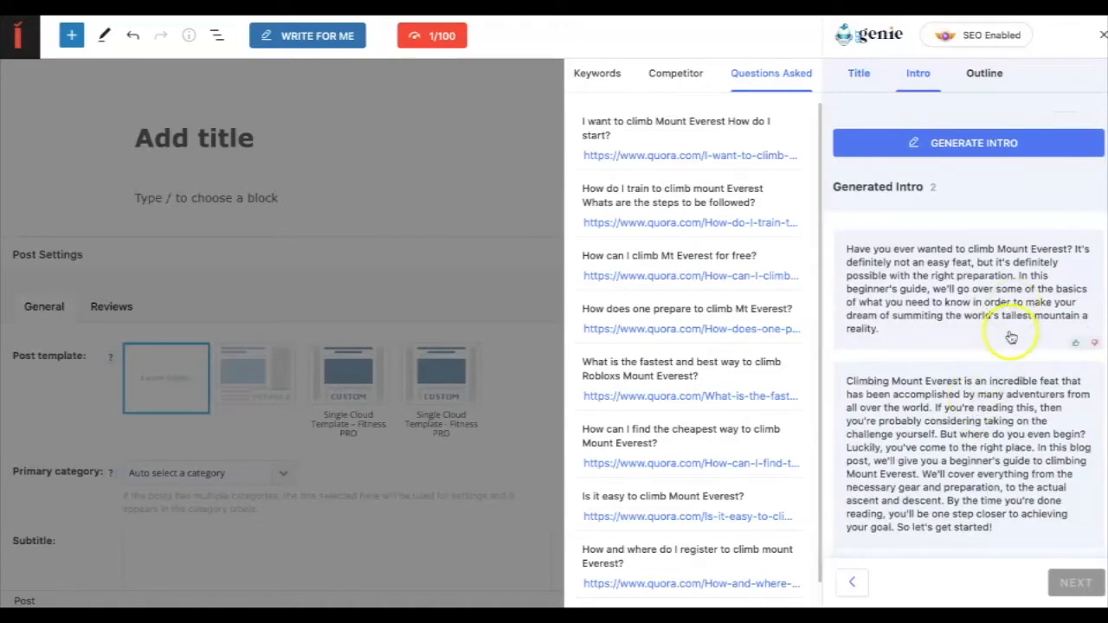
{"action": "scroll", "coordinate": [1013, 321], "scroll_direction": "down", "scroll_amount": 1}
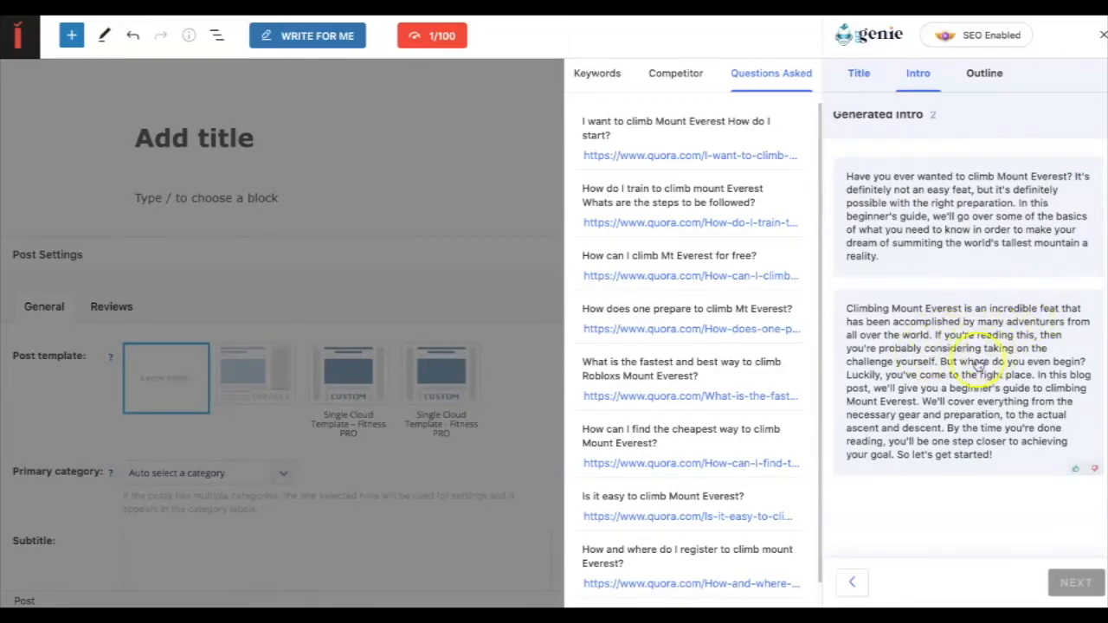
{"action": "left_click", "coordinate": [1075, 470]}
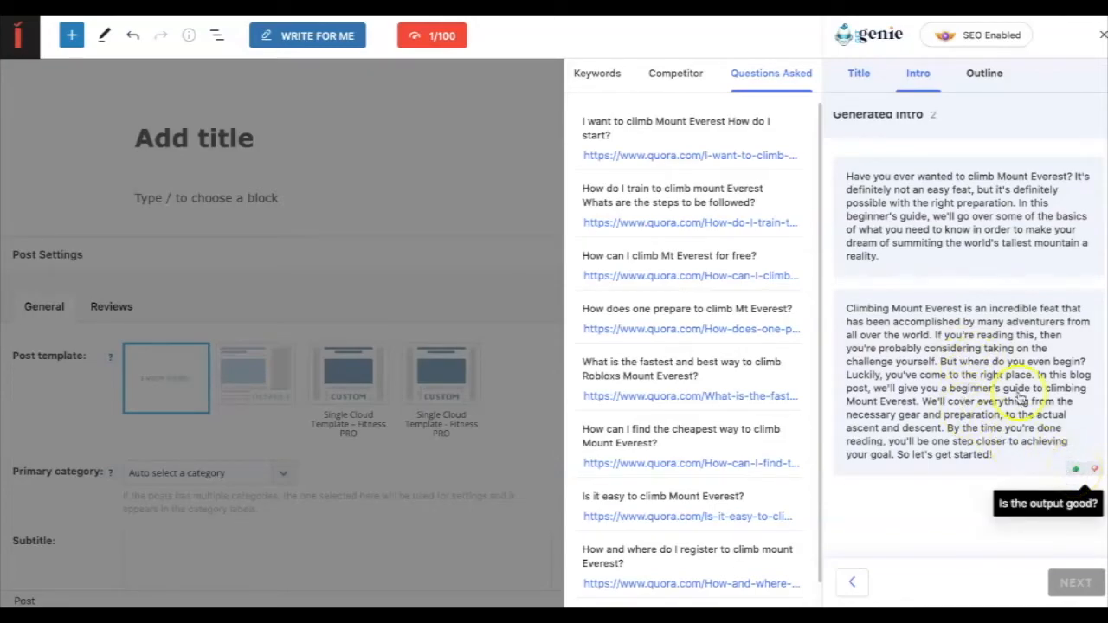
{"action": "left_click", "coordinate": [960, 346]}
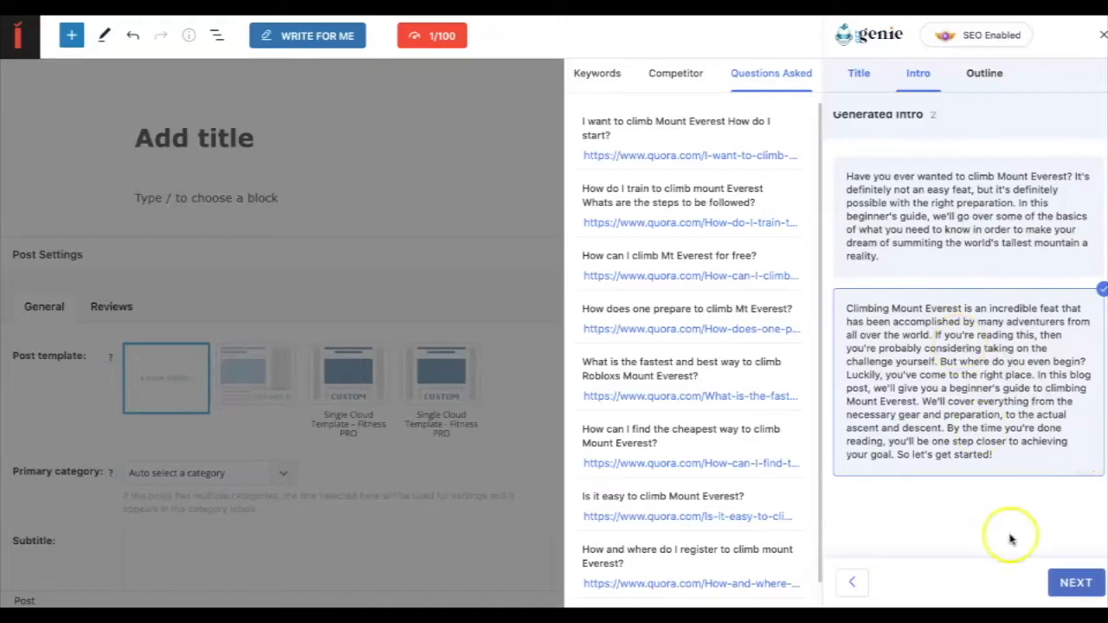
{"action": "left_click", "coordinate": [1068, 583]}
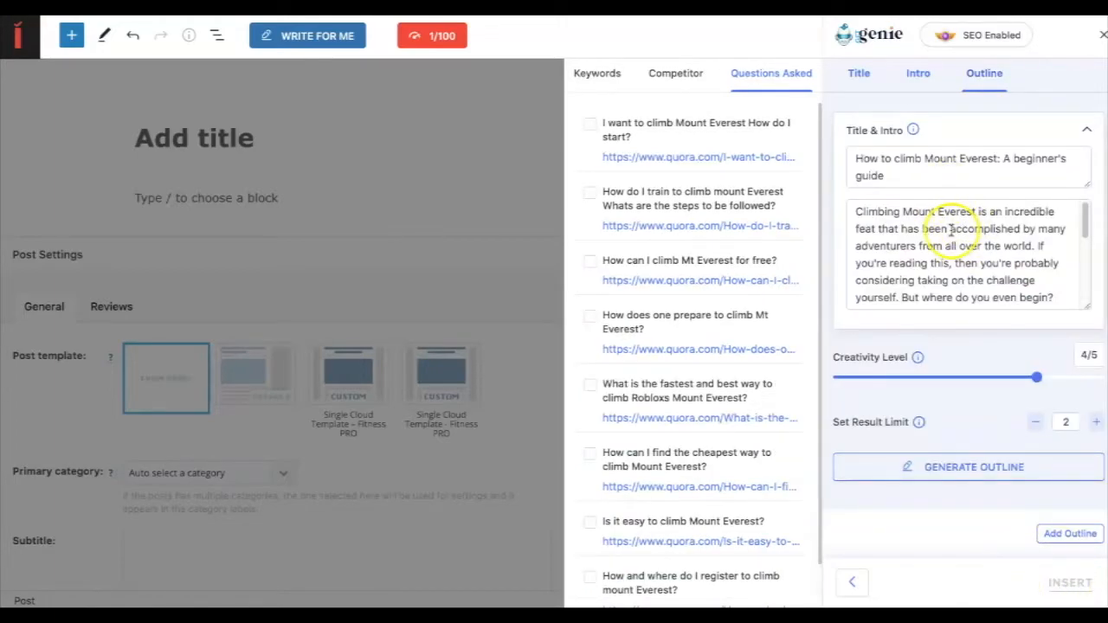
Step: Generate two outlines and select all six headings of the first, from "The Basics: What You Need to Know" to "After You're Done"
{"action": "scroll", "coordinate": [1022, 532], "scroll_direction": "down", "scroll_amount": 1}
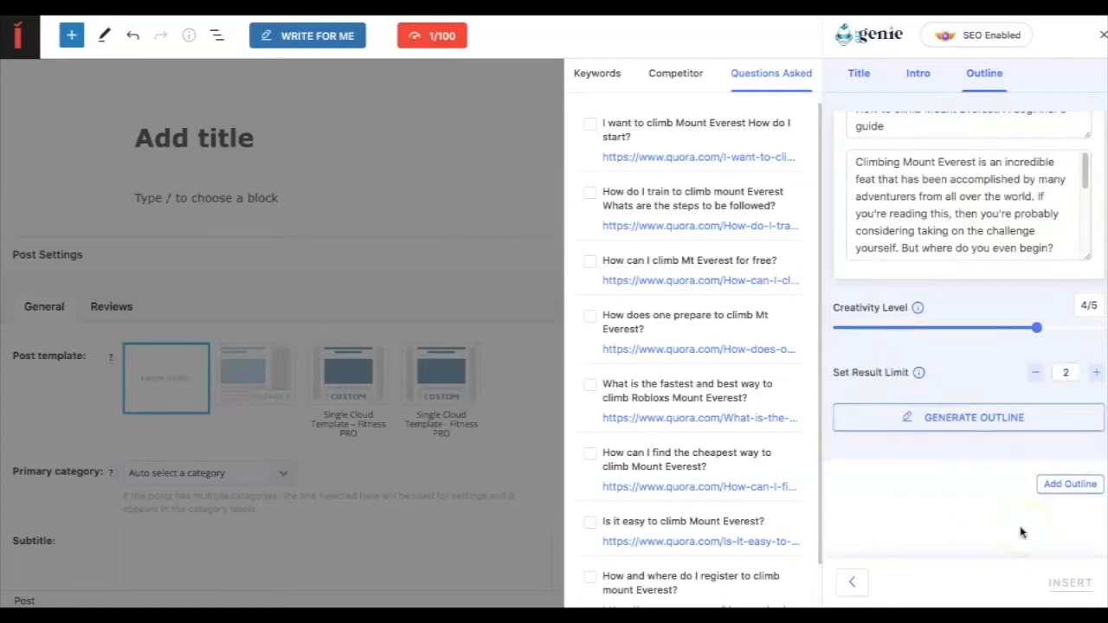
{"action": "left_click", "coordinate": [991, 424]}
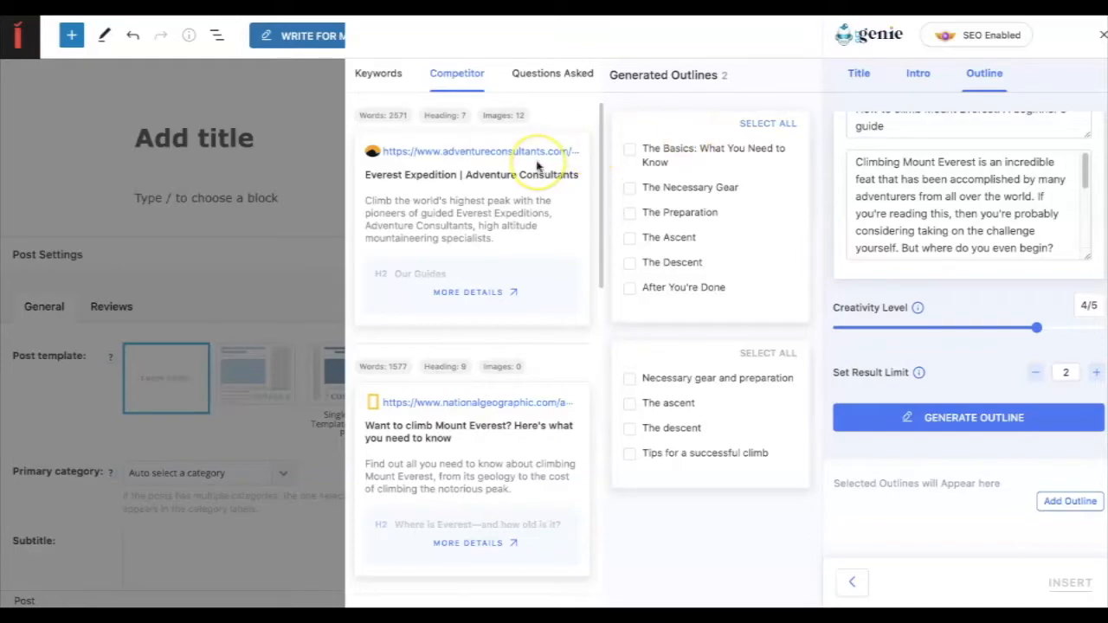
{"action": "left_click", "coordinate": [629, 150]}
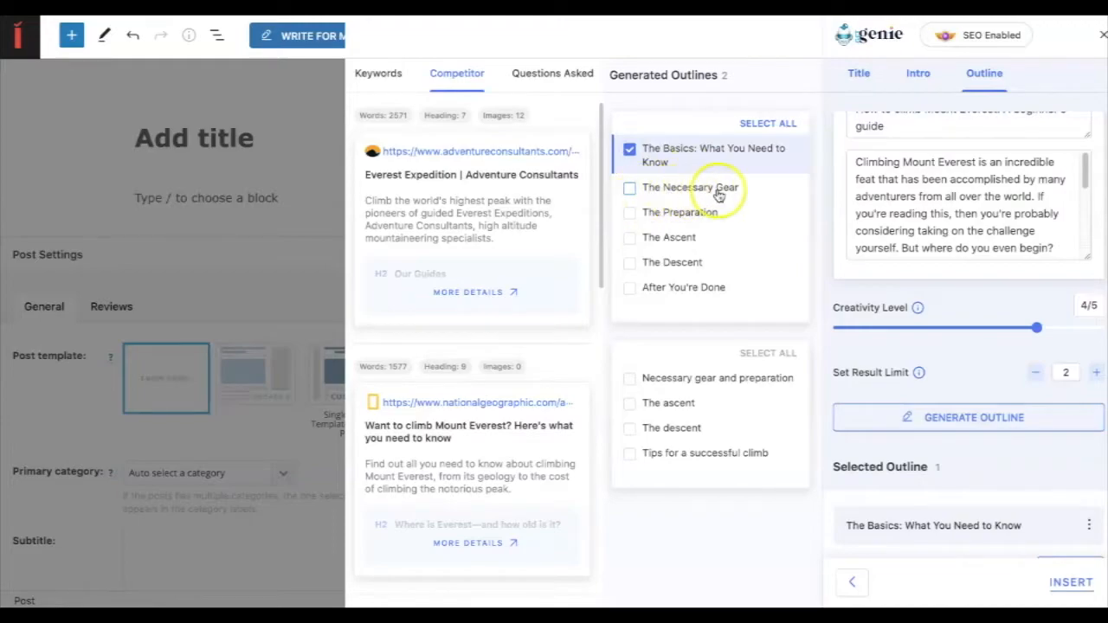
{"action": "left_click", "coordinate": [630, 188]}
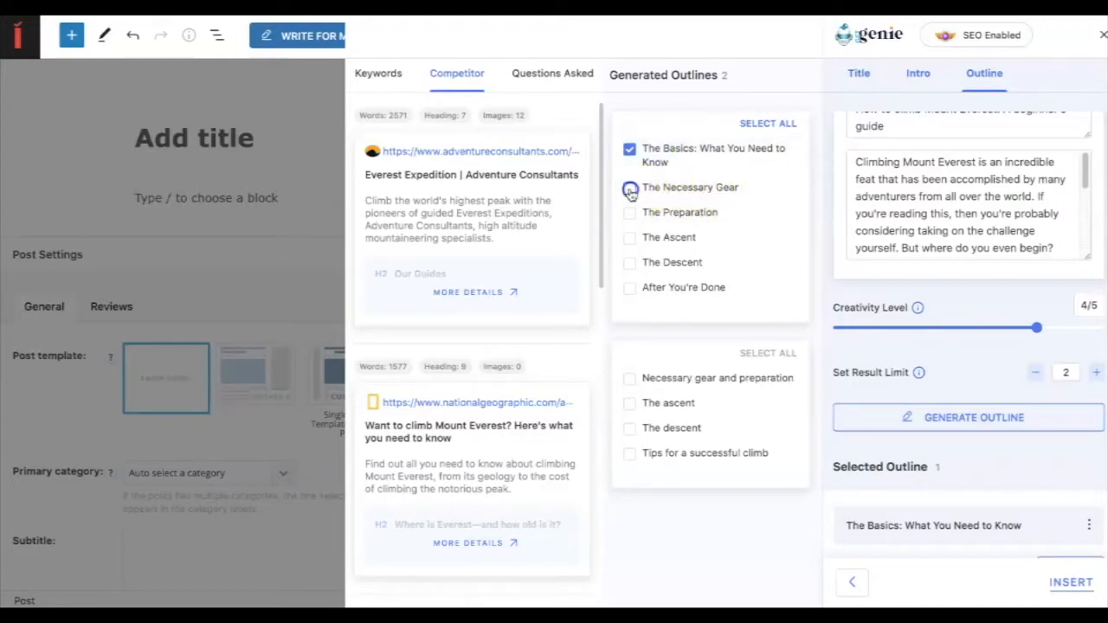
{"action": "left_click", "coordinate": [630, 213]}
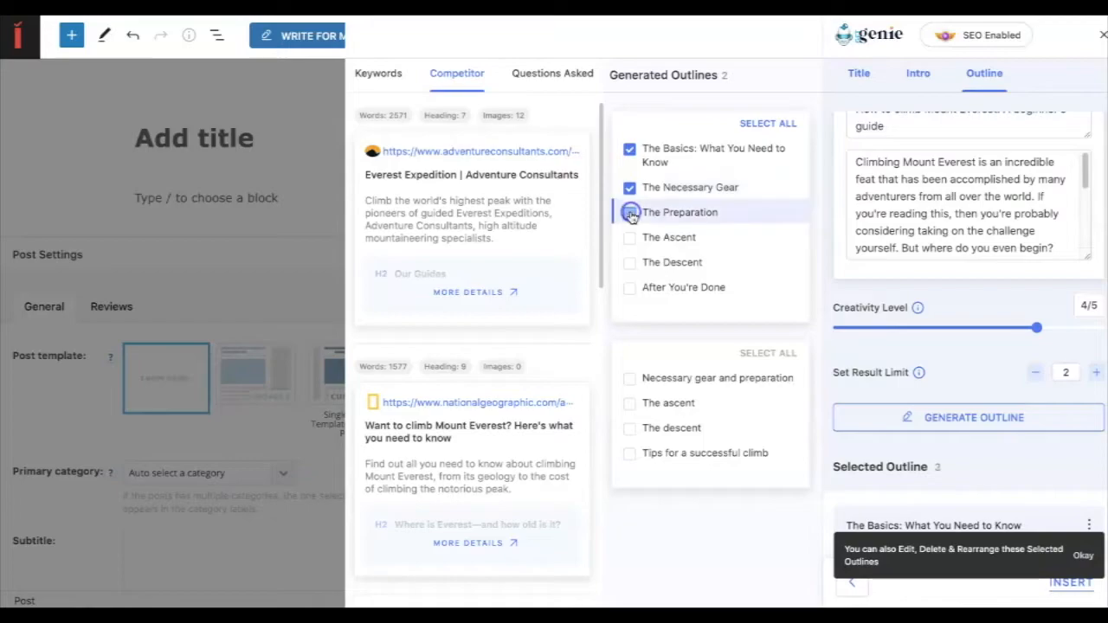
{"action": "left_click", "coordinate": [631, 238]}
{"action": "left_click", "coordinate": [631, 263]}
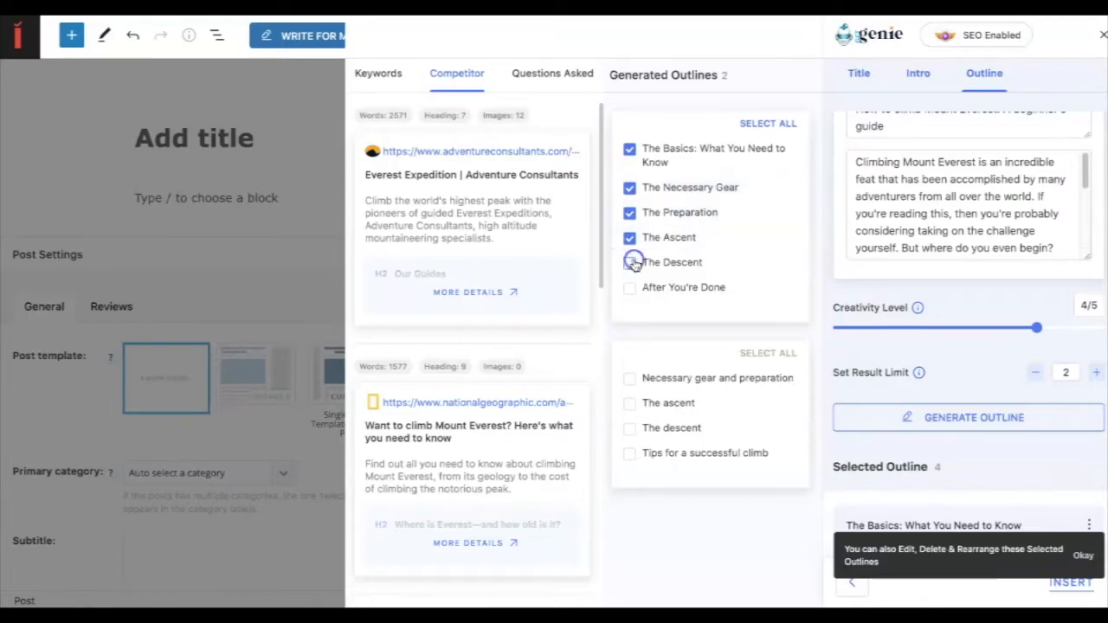
{"action": "left_click", "coordinate": [630, 288]}
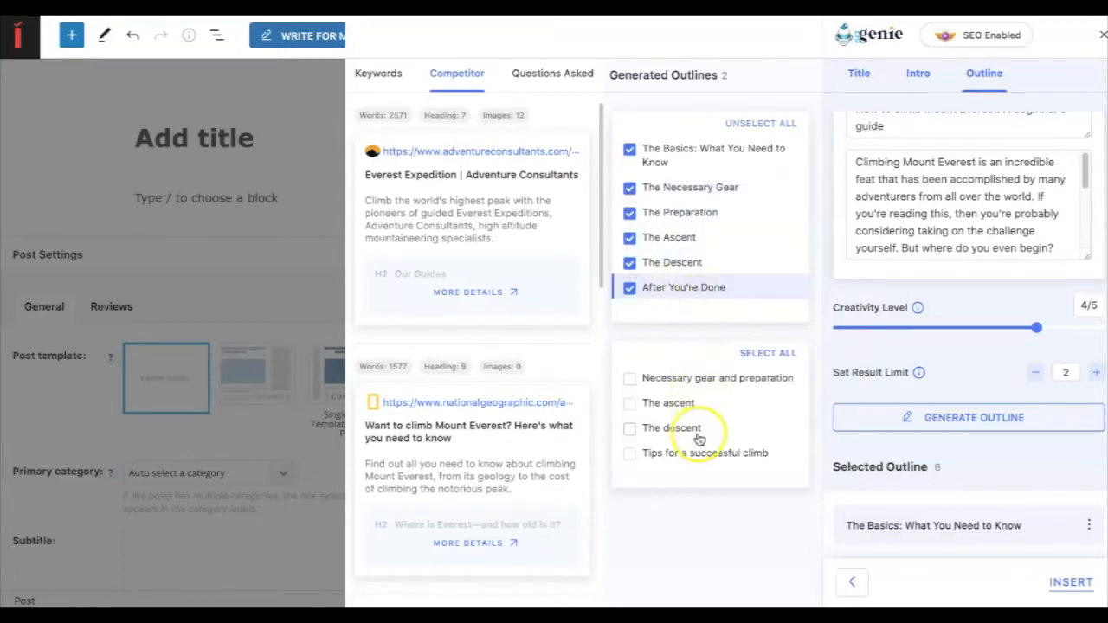
Step: Add "Tips for a successful climb" from the second outline and review the list of selected headings
{"action": "left_click", "coordinate": [630, 453]}
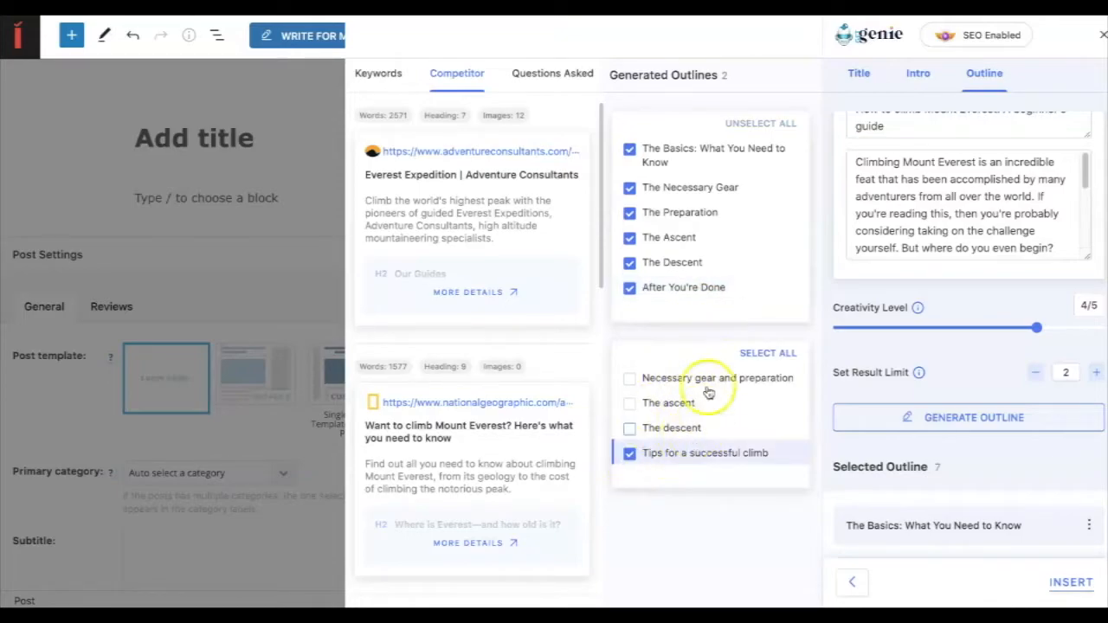
{"action": "scroll", "coordinate": [969, 447], "scroll_direction": "down", "scroll_amount": 1}
{"action": "scroll", "coordinate": [970, 448], "scroll_direction": "down", "scroll_amount": 3}
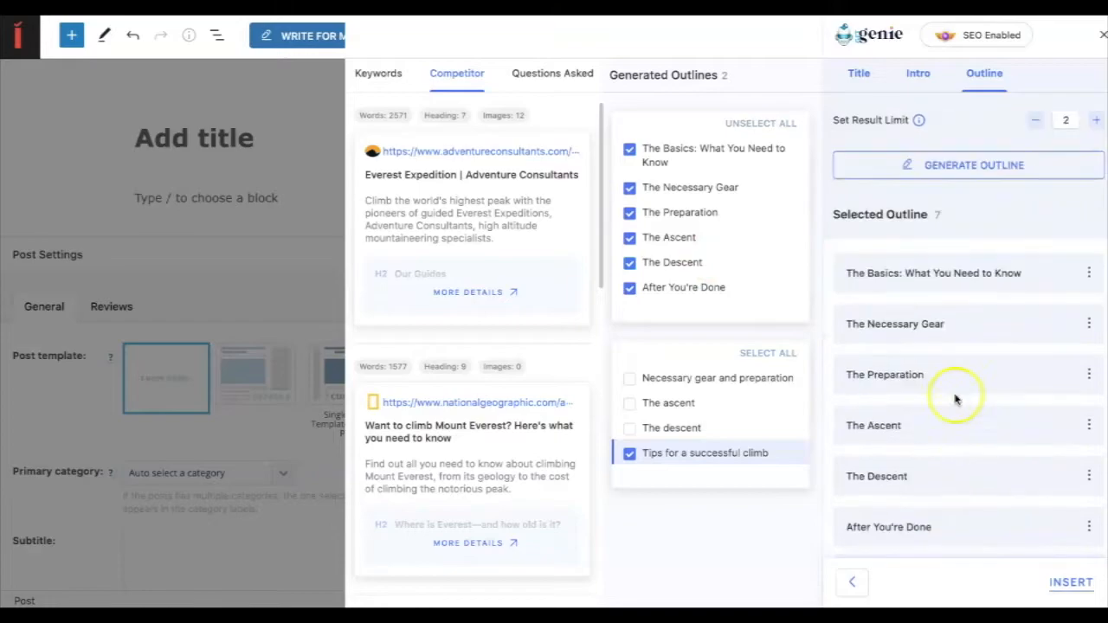
{"action": "scroll", "coordinate": [923, 546], "scroll_direction": "down", "scroll_amount": 3}
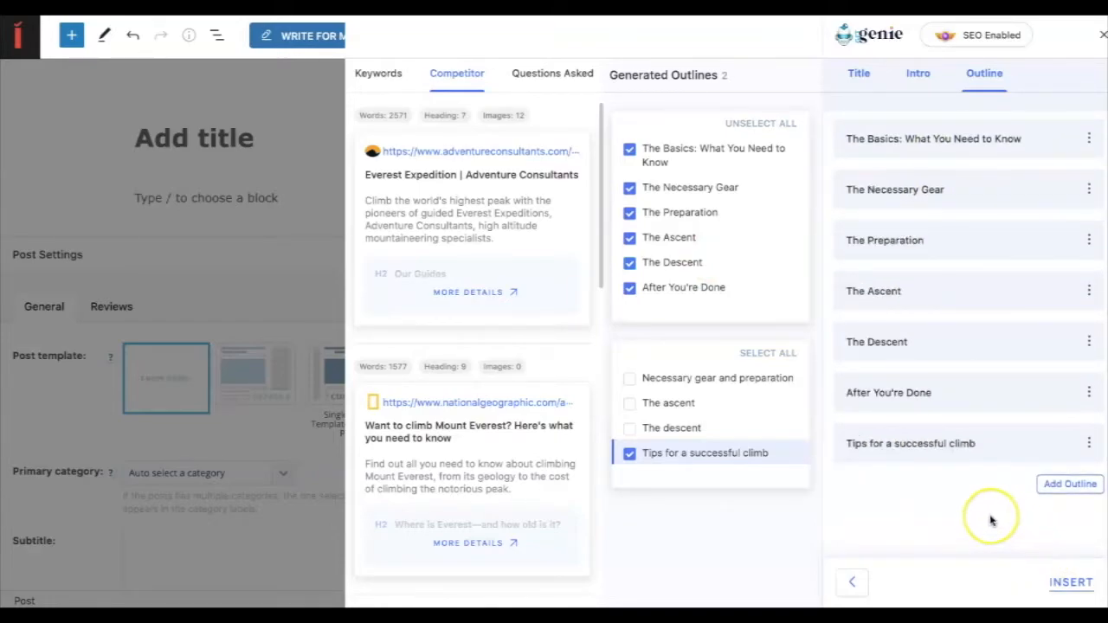
{"action": "scroll", "coordinate": [994, 521], "scroll_direction": "up", "scroll_amount": 5}
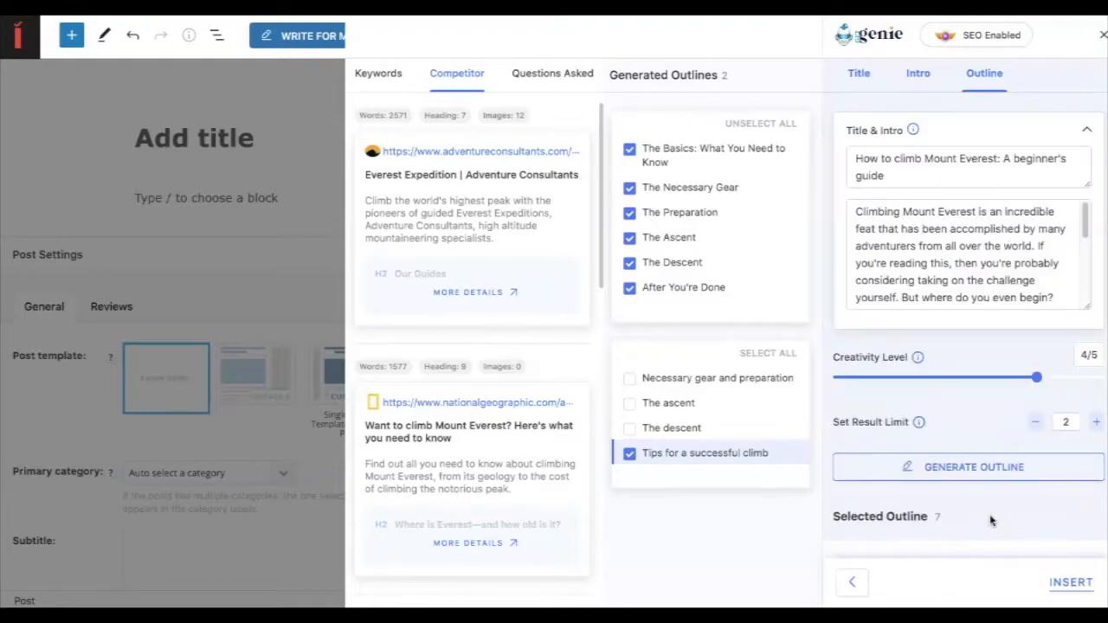
{"action": "scroll", "coordinate": [992, 520], "scroll_direction": "down", "scroll_amount": 5}
{"action": "left_click", "coordinate": [1068, 490]}
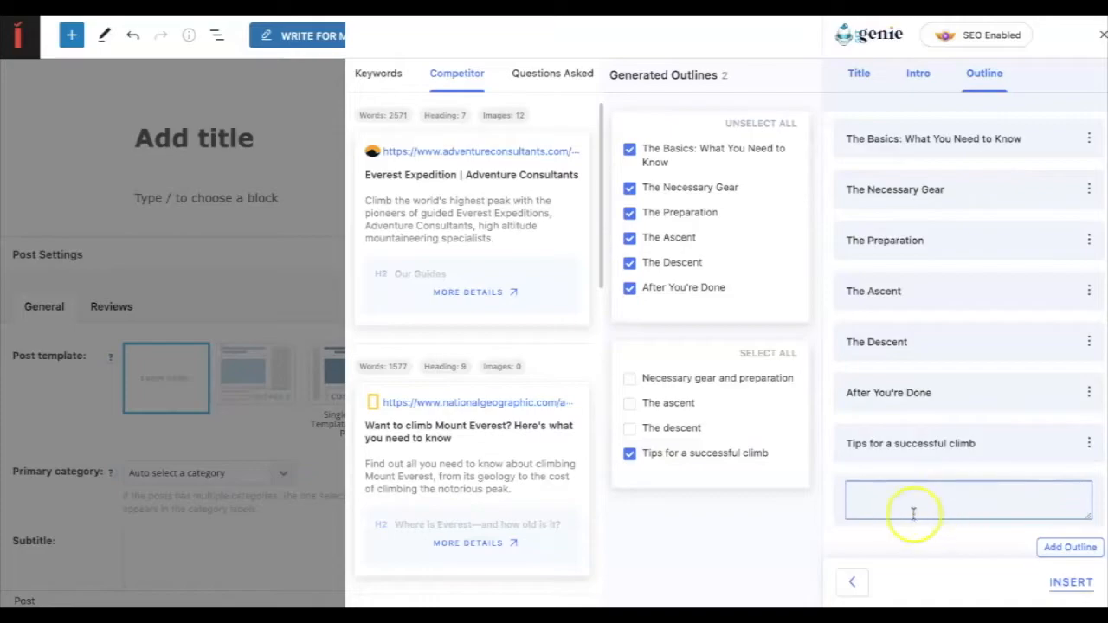
{"action": "scroll", "coordinate": [983, 504], "scroll_direction": "down", "scroll_amount": 1}
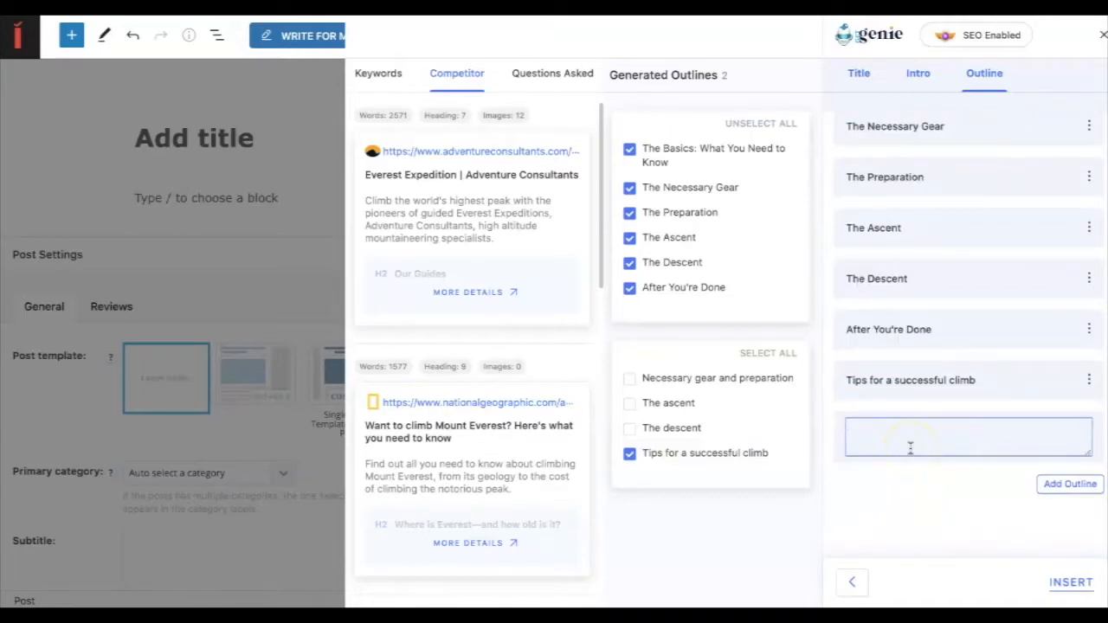
{"action": "type", "text": "Summary for"}
{"action": "key", "text": "BackSpace"}
{"action": "key", "text": "BackSpace"}
{"action": "key", "text": "BackSpace"}
{"action": "key", "text": "BackSpace"}
{"action": "key", "text": "BackSpace"}
{"action": "key", "text": "BackSpace"}
{"action": "scroll", "coordinate": [985, 265], "scroll_direction": "up", "scroll_amount": 1}
{"action": "scroll", "coordinate": [984, 265], "scroll_direction": "down", "scroll_amount": 1}
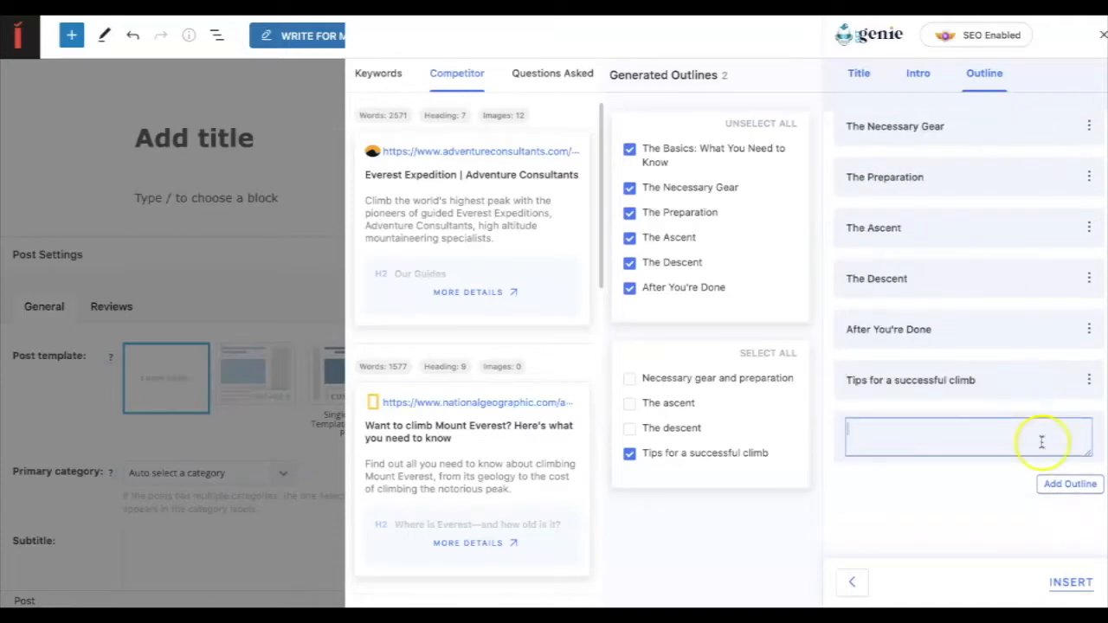
{"action": "left_click", "coordinate": [995, 508]}
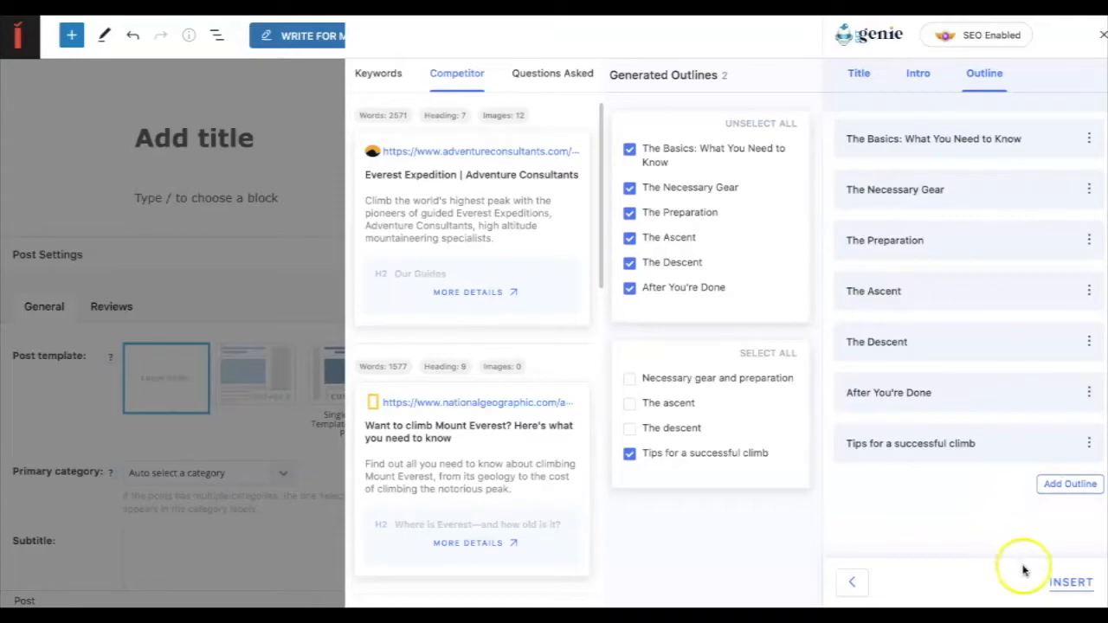
Step: Insert the title, intro and seven selected headings into the post and look over the inserted content
{"action": "left_click", "coordinate": [1066, 586]}
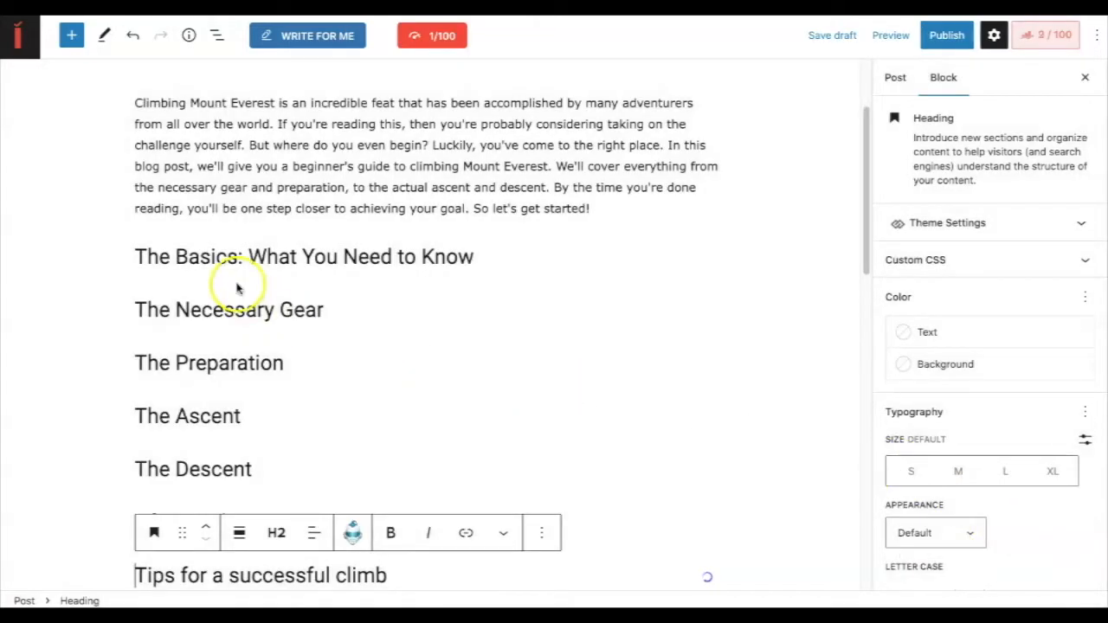
{"action": "scroll", "coordinate": [223, 124], "scroll_direction": "up", "scroll_amount": 3}
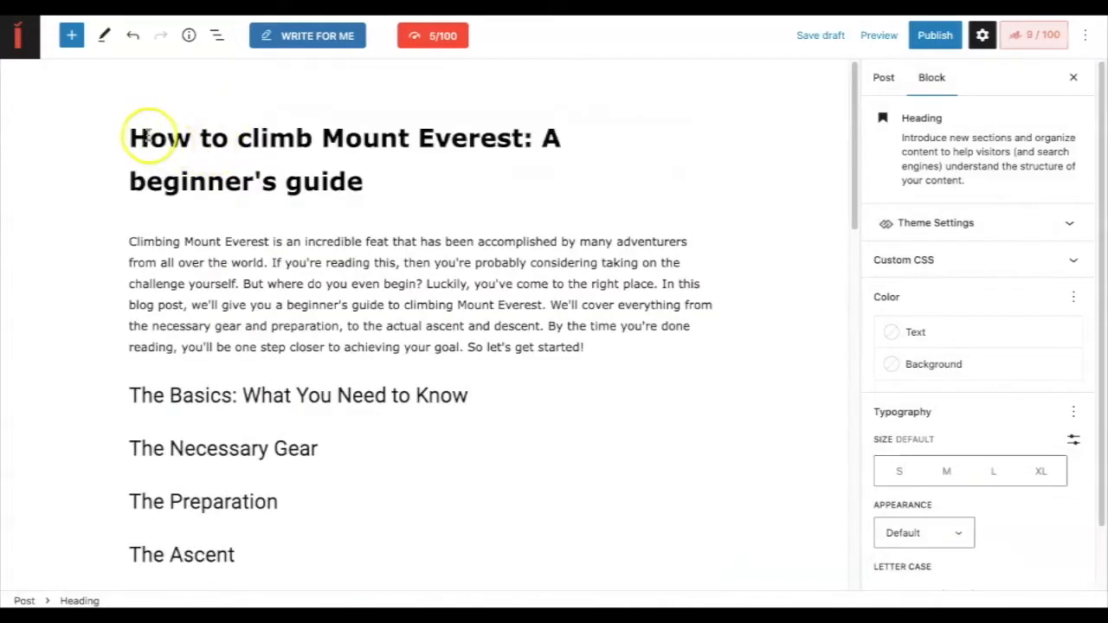
{"action": "triple_click", "coordinate": [381, 147]}
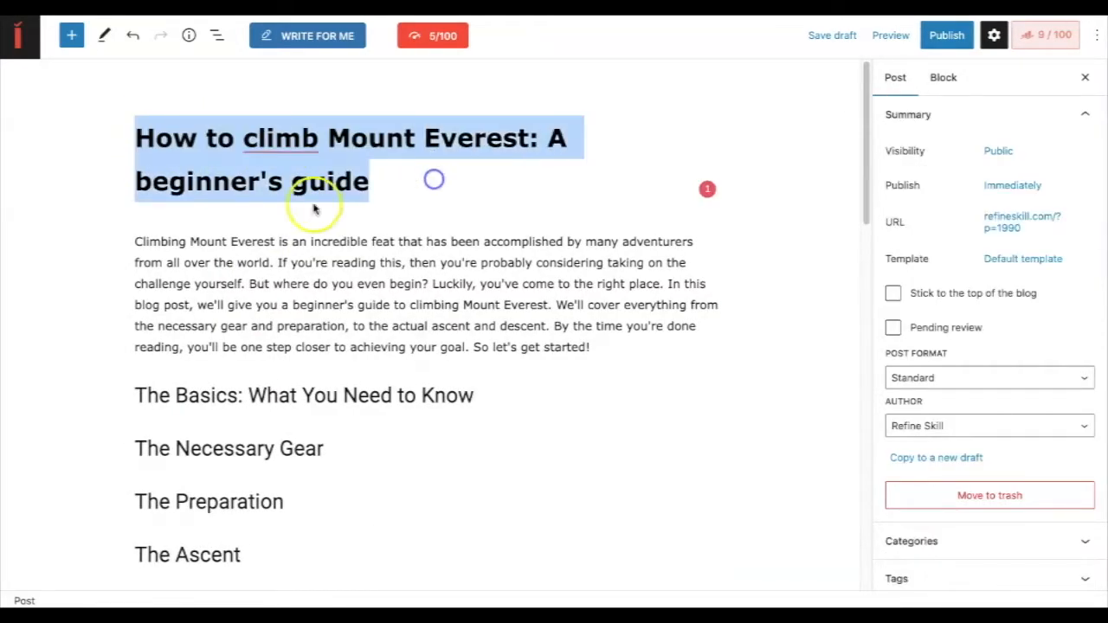
{"action": "double_click", "coordinate": [164, 242]}
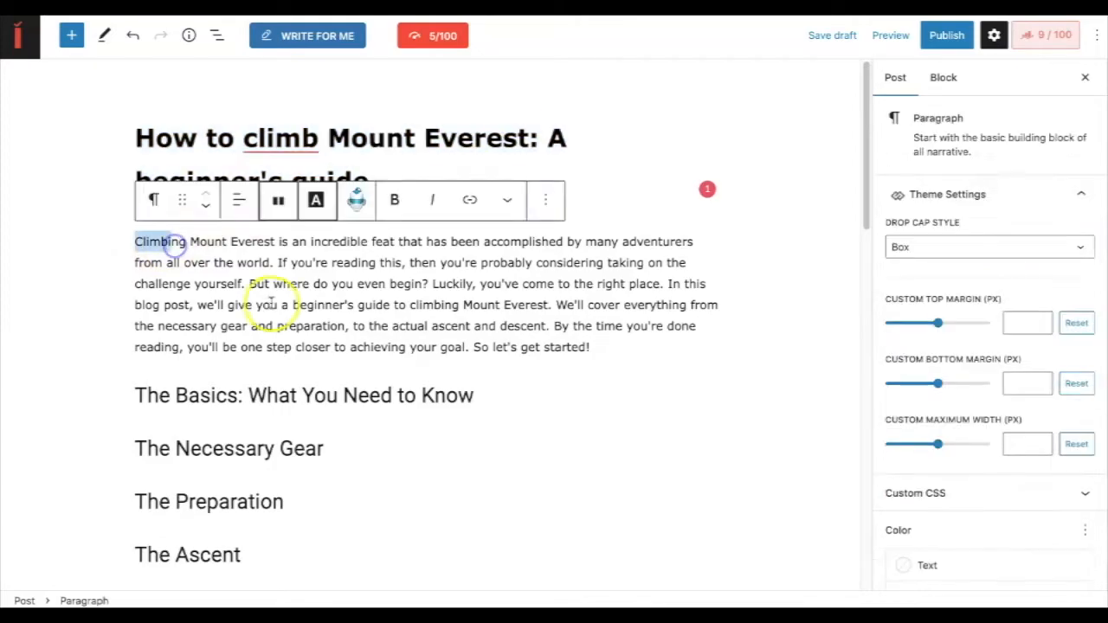
{"action": "scroll", "coordinate": [272, 290], "scroll_direction": "down", "scroll_amount": 3}
{"action": "scroll", "coordinate": [349, 292], "scroll_direction": "down", "scroll_amount": 3}
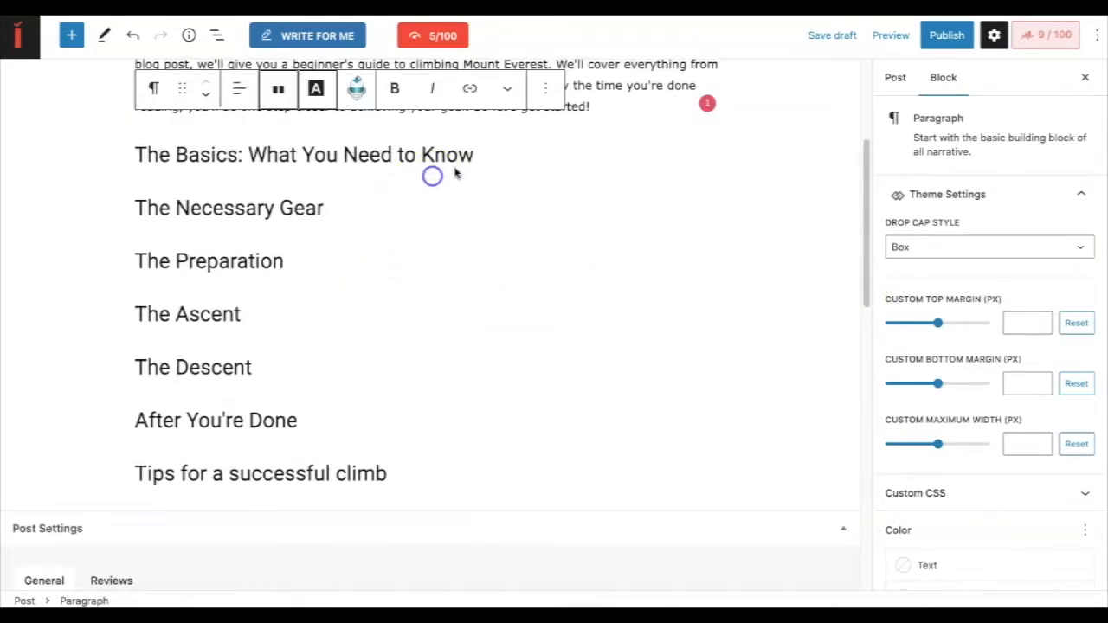
Step: Generate section text for the heading "The Basics: What You Need to Know" with GetGenie's Expand Outline option
{"action": "left_click", "coordinate": [476, 153]}
{"action": "left_click", "coordinate": [336, 167]}
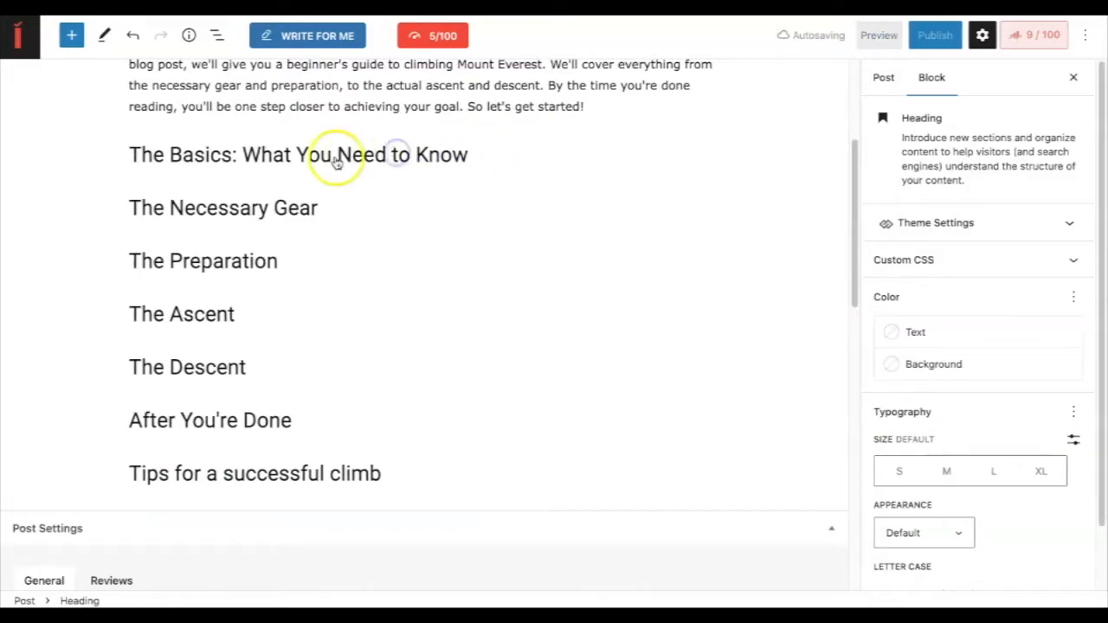
{"action": "left_click", "coordinate": [346, 166]}
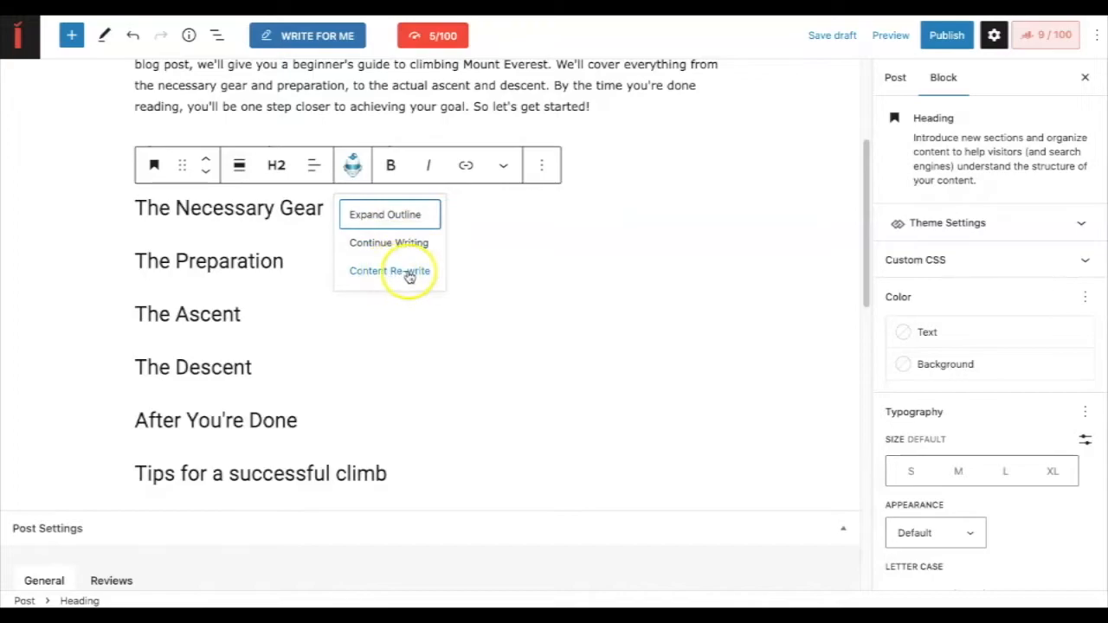
{"action": "left_click", "coordinate": [388, 217]}
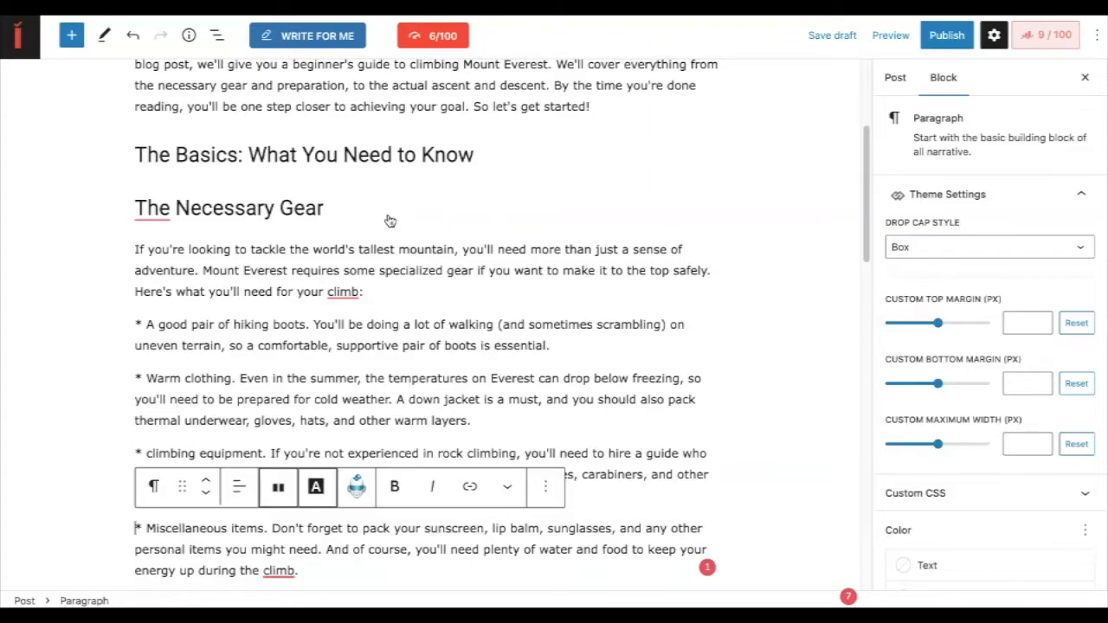
Step: Read through the generated gear section, from its introduction to the paragraph on miscellaneous items
{"action": "scroll", "coordinate": [260, 167], "scroll_direction": "up", "scroll_amount": 3}
{"action": "scroll", "coordinate": [277, 170], "scroll_direction": "down", "scroll_amount": 3}
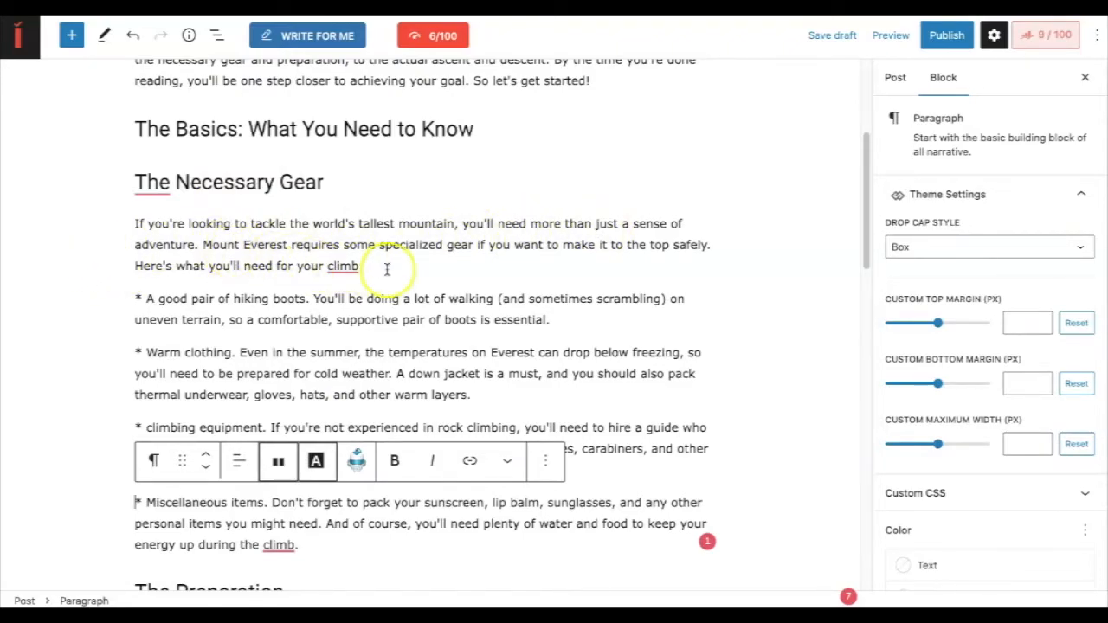
{"action": "scroll", "coordinate": [332, 298], "scroll_direction": "down", "scroll_amount": 1}
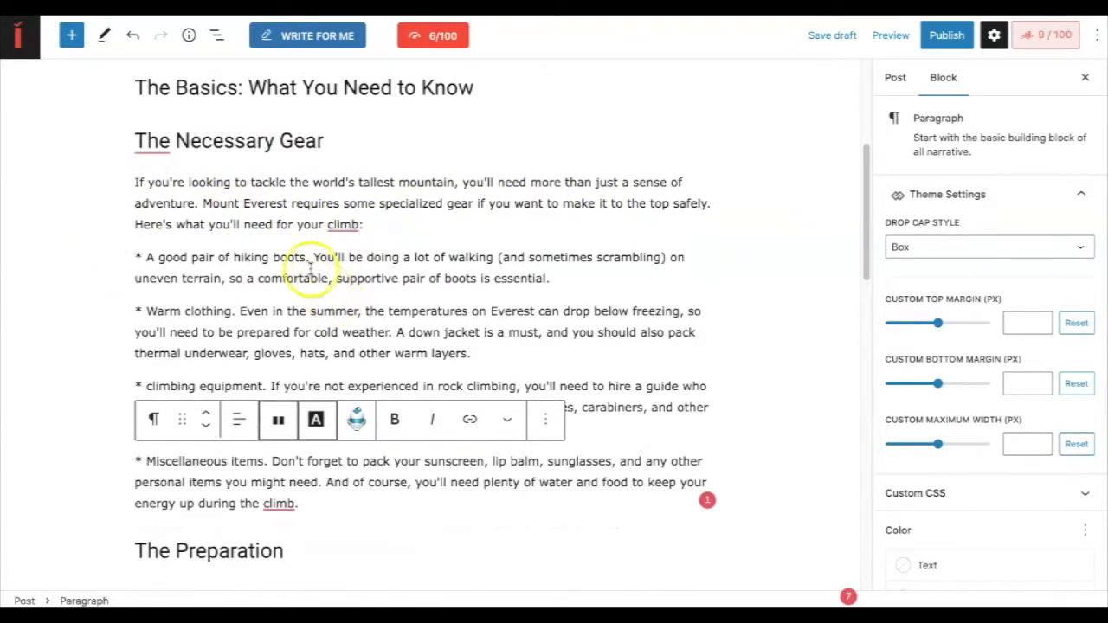
{"action": "left_click", "coordinate": [260, 334]}
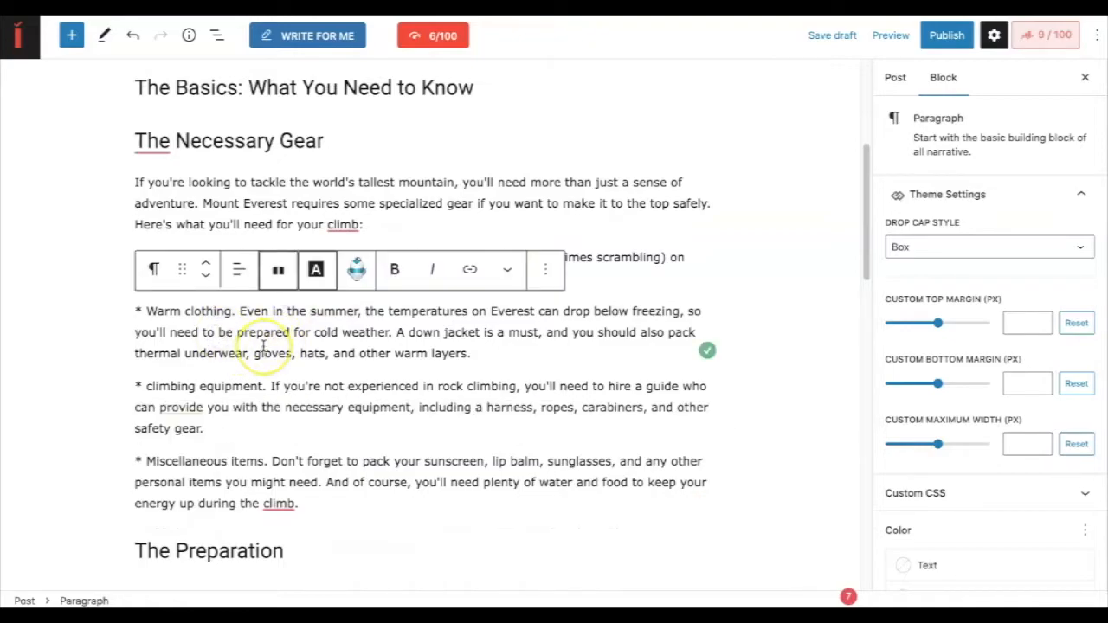
{"action": "scroll", "coordinate": [264, 344], "scroll_direction": "down", "scroll_amount": 1}
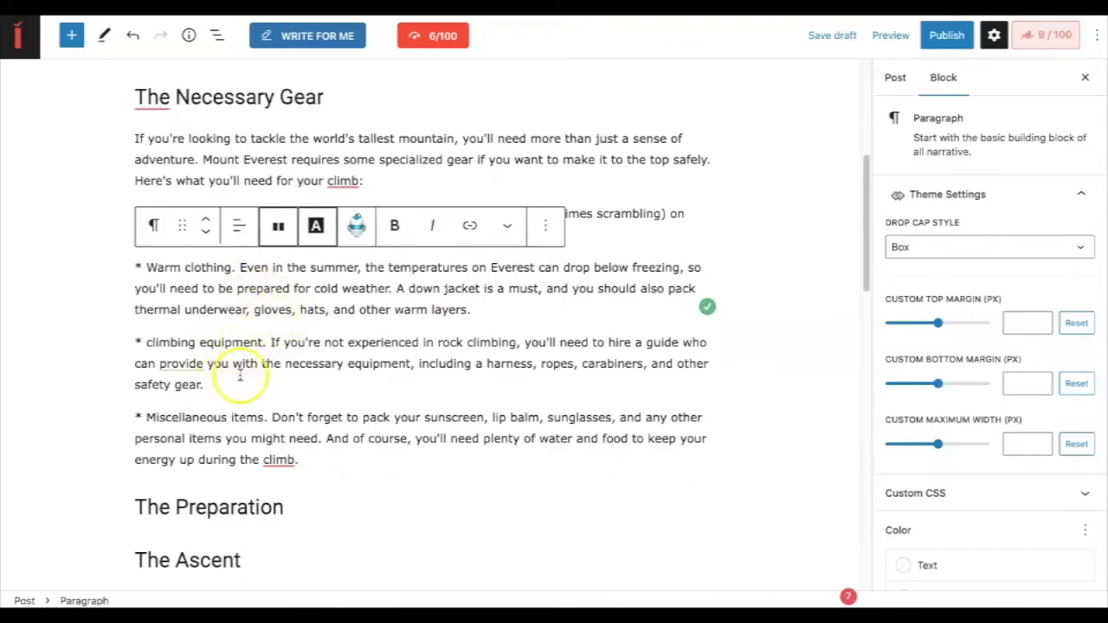
{"action": "scroll", "coordinate": [239, 379], "scroll_direction": "down", "scroll_amount": 1}
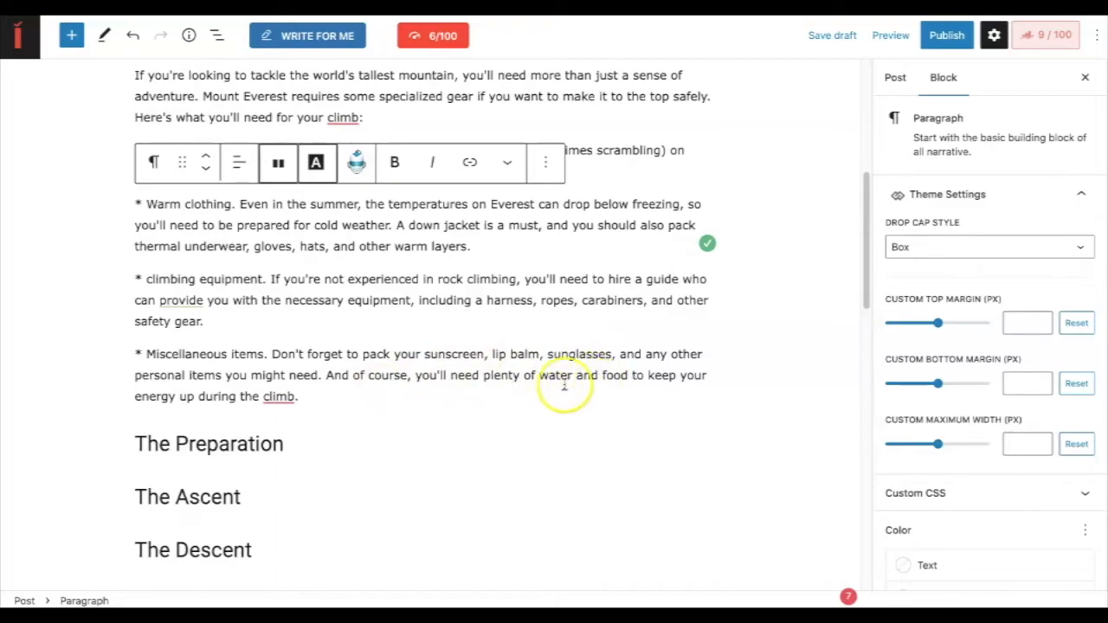
{"action": "scroll", "coordinate": [339, 391], "scroll_direction": "up", "scroll_amount": 3}
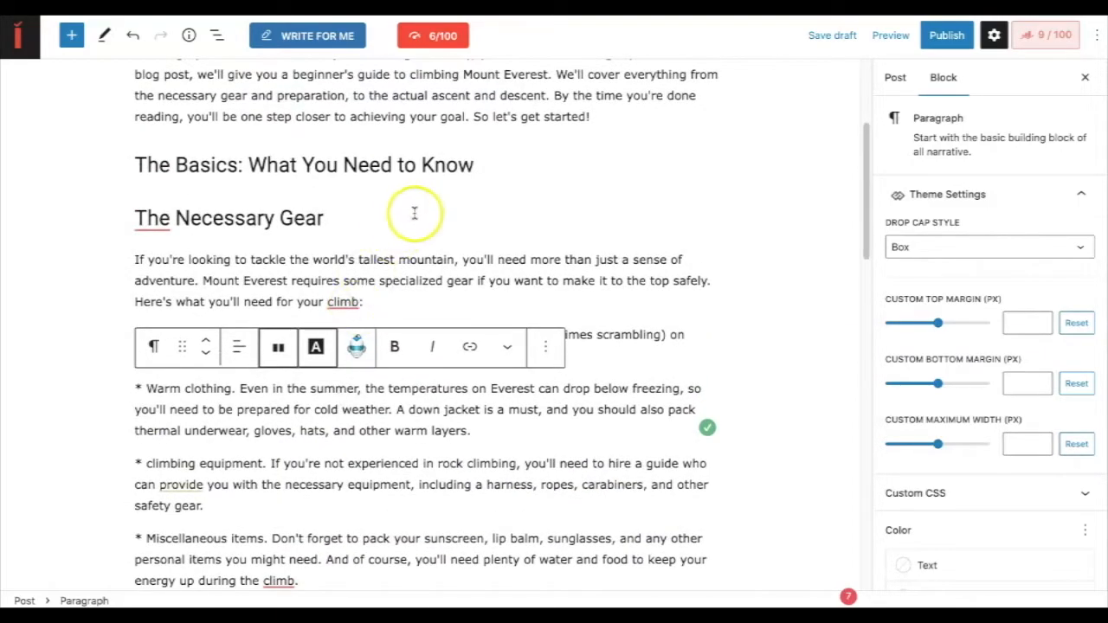
{"action": "left_click", "coordinate": [459, 165]}
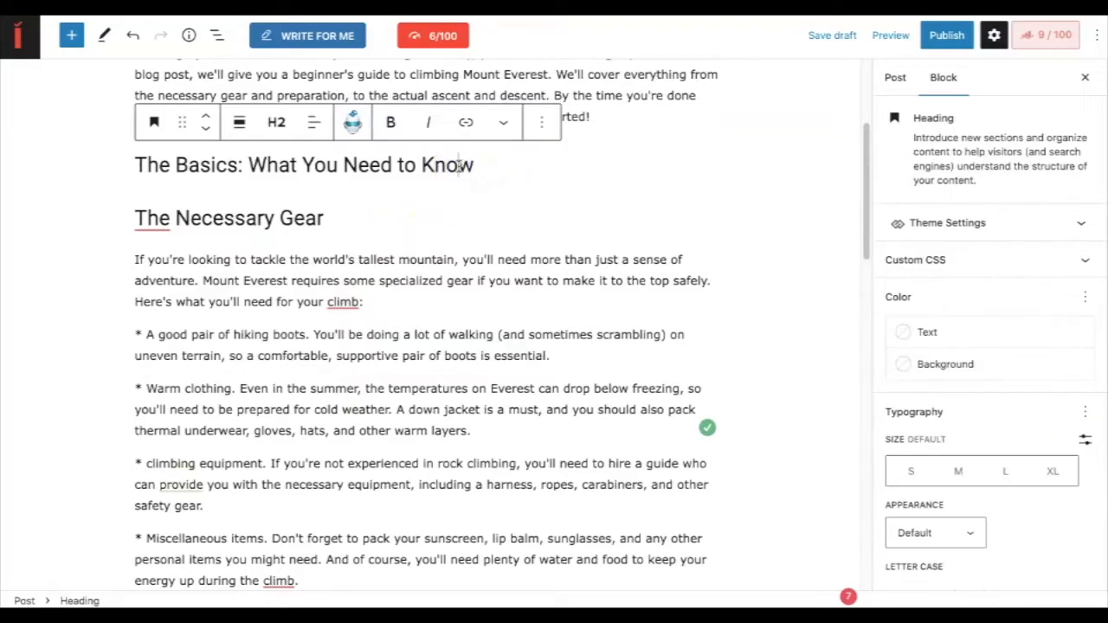
{"action": "left_click", "coordinate": [354, 124]}
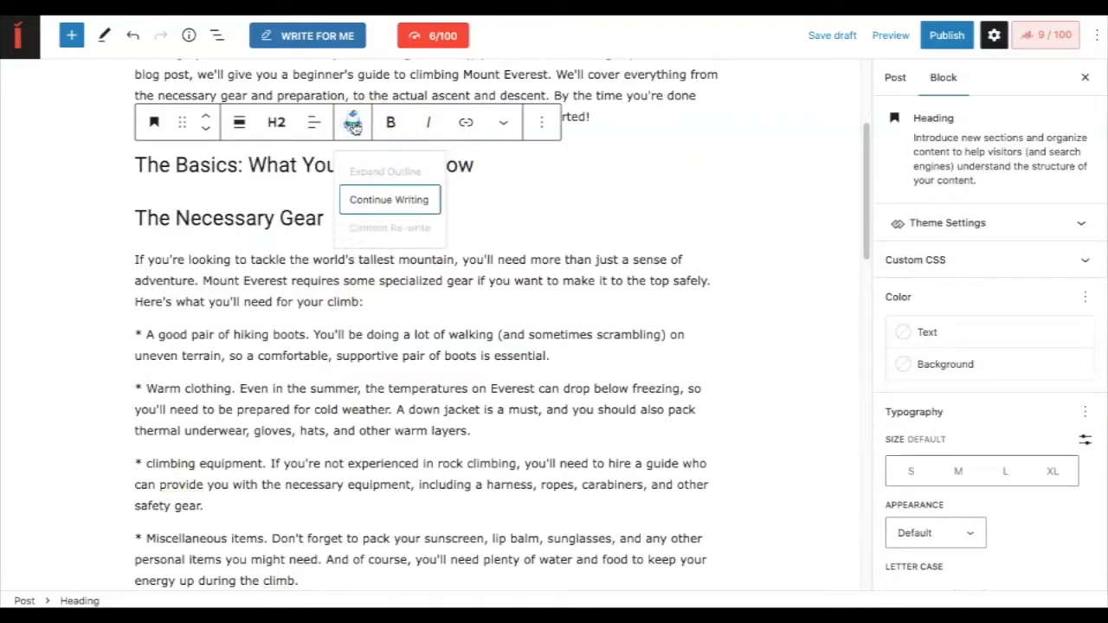
{"action": "scroll", "coordinate": [367, 322], "scroll_direction": "down", "scroll_amount": 4}
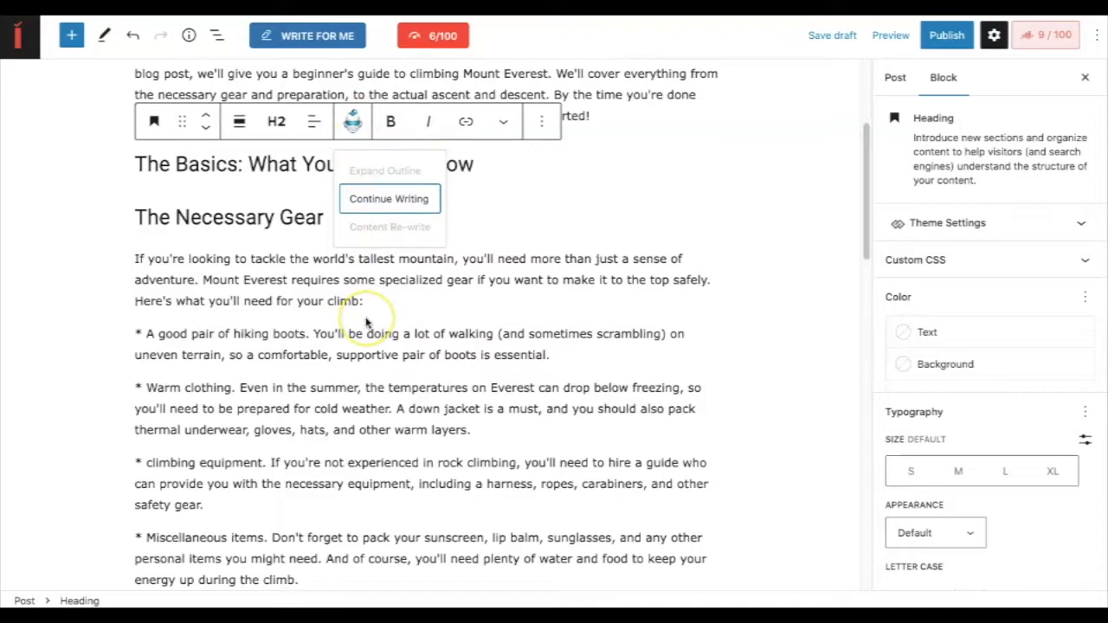
{"action": "left_click", "coordinate": [367, 321]}
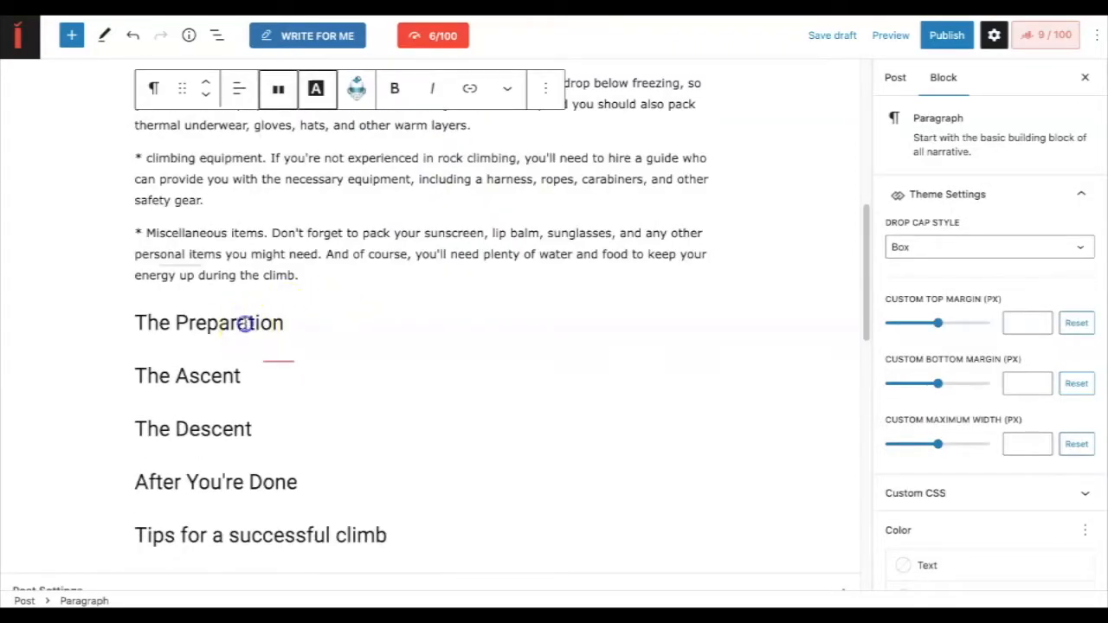
Step: Generate text from the heading "The Preparation" with GetGenie's Continue Writing option
{"action": "left_click", "coordinate": [251, 322]}
{"action": "left_click", "coordinate": [350, 284]}
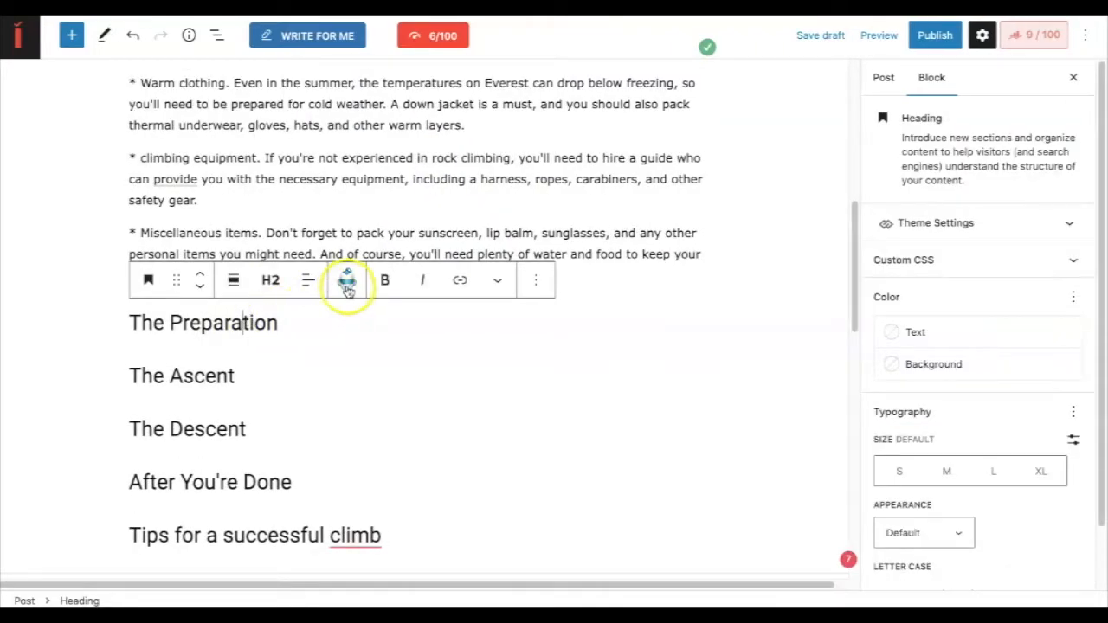
{"action": "left_click", "coordinate": [376, 363]}
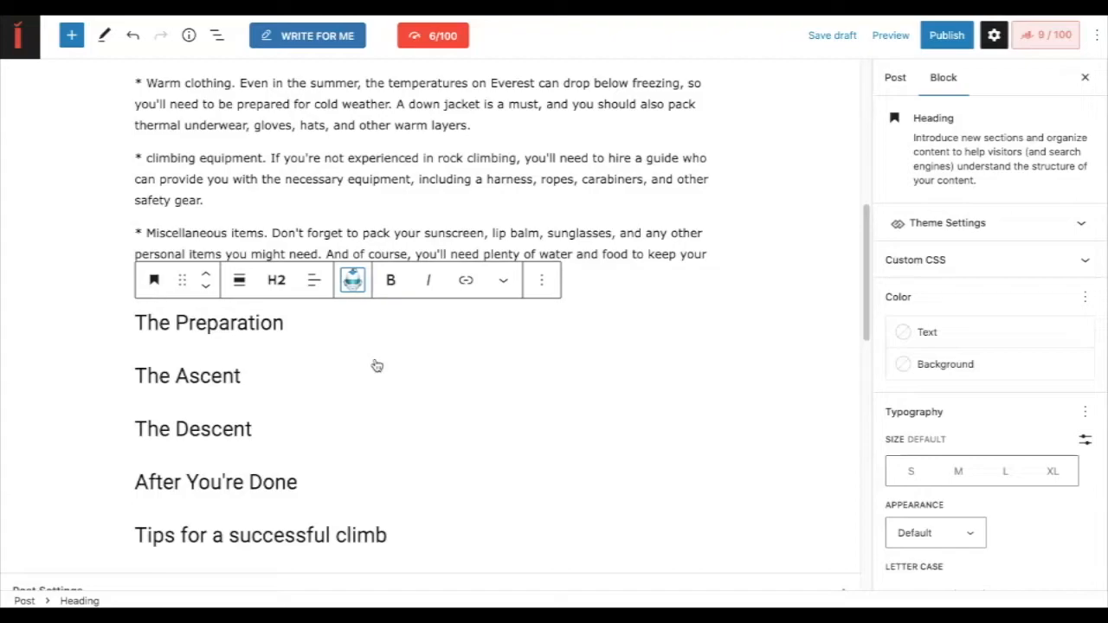
{"action": "left_click", "coordinate": [437, 39]}
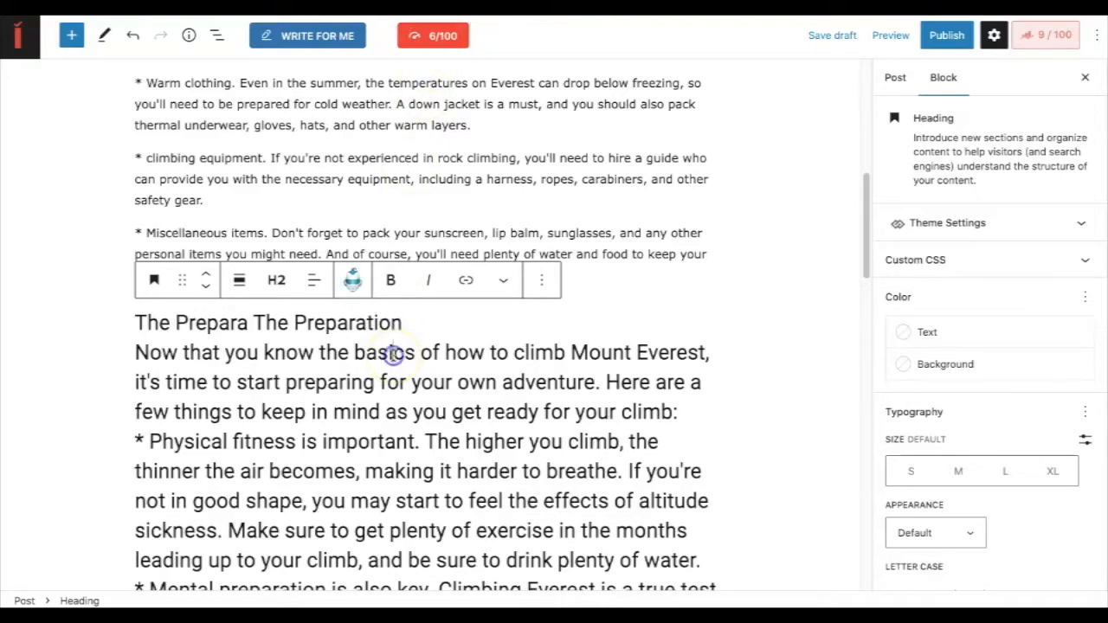
Step: Select the generated text inside the "The Preparation" heading, from "Now that you know" to its end, and transform the block to a paragraph
{"action": "left_click", "coordinate": [391, 355]}
{"action": "scroll", "coordinate": [331, 353], "scroll_direction": "down", "scroll_amount": 2}
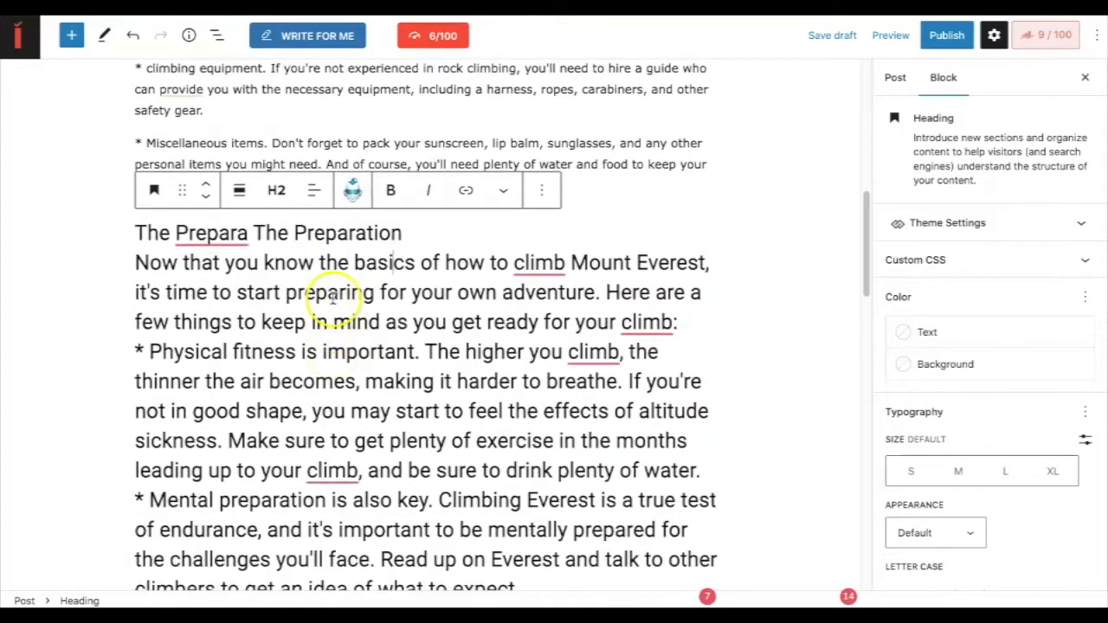
{"action": "left_click", "coordinate": [136, 263]}
{"action": "scroll", "coordinate": [257, 346], "scroll_direction": "down", "scroll_amount": 2}
{"action": "scroll", "coordinate": [251, 344], "scroll_direction": "down", "scroll_amount": 5}
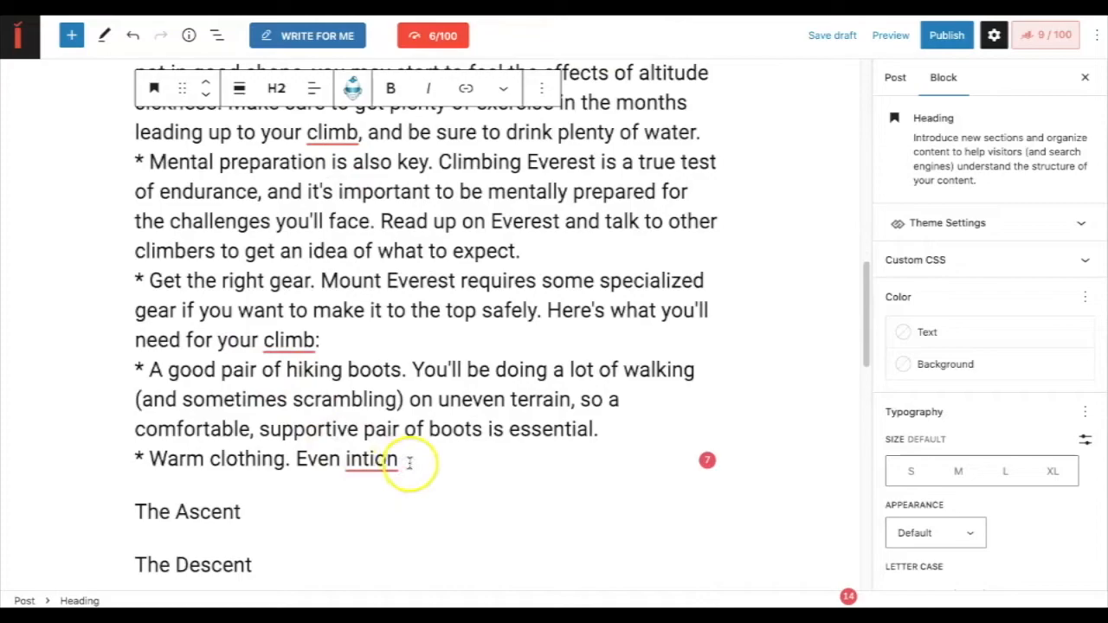
{"action": "left_click", "coordinate": [409, 462], "text": "shift"}
{"action": "scroll", "coordinate": [297, 198], "scroll_direction": "up", "scroll_amount": 3}
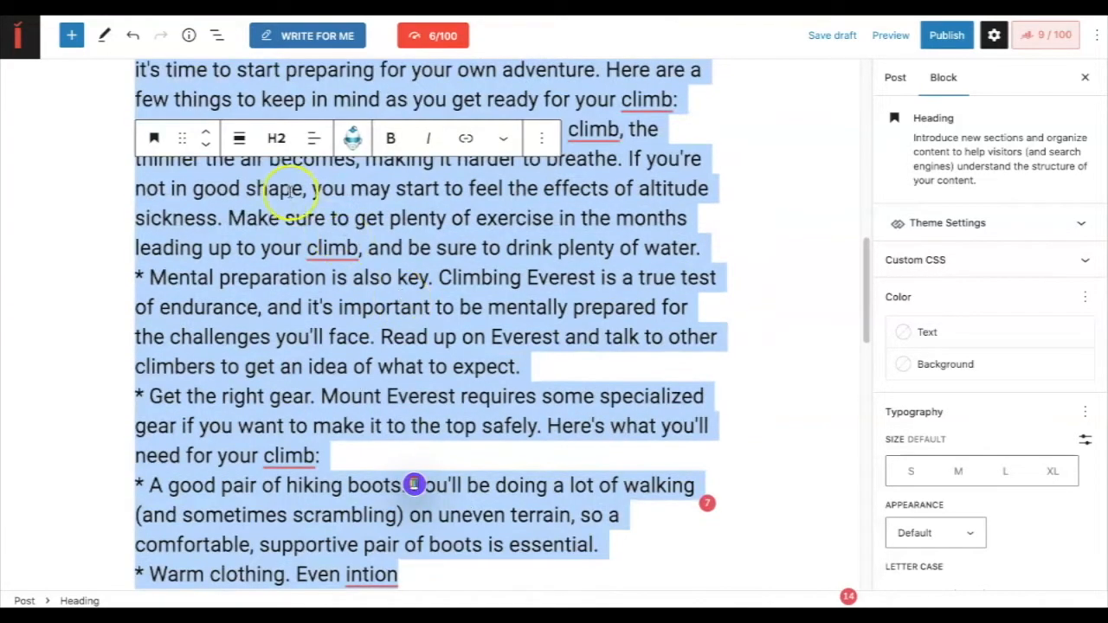
{"action": "left_click", "coordinate": [277, 94]}
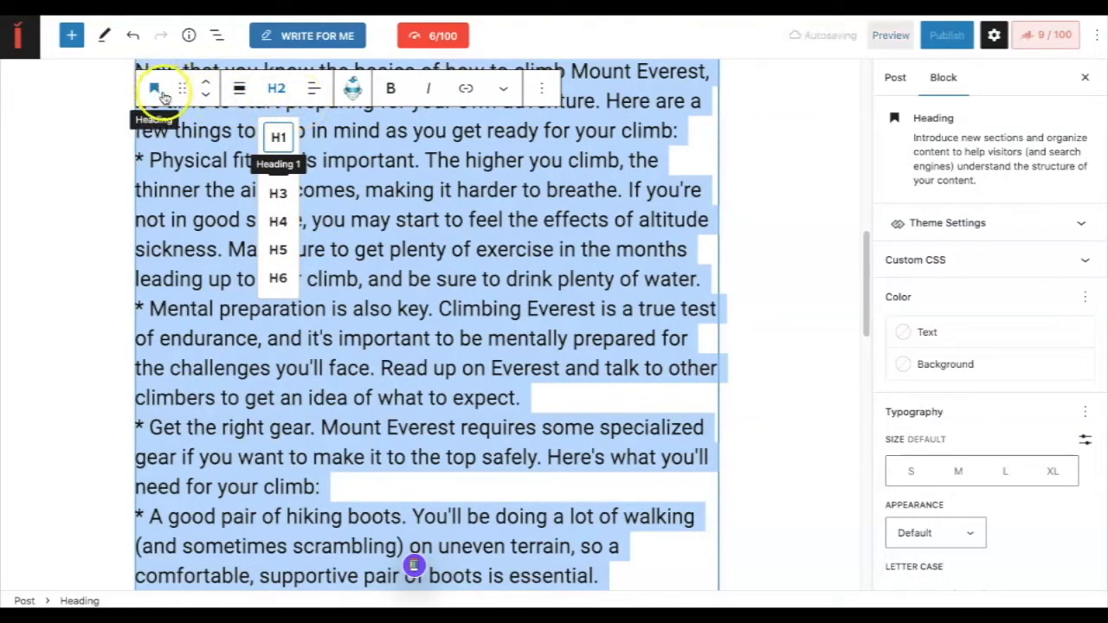
{"action": "left_click", "coordinate": [154, 91]}
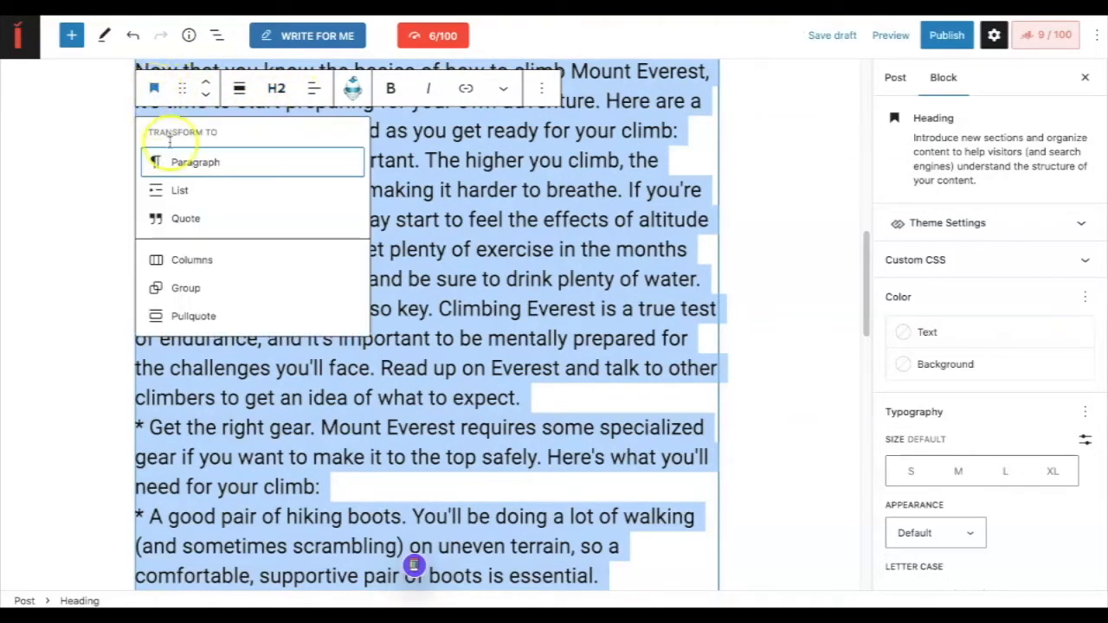
{"action": "left_click", "coordinate": [184, 166]}
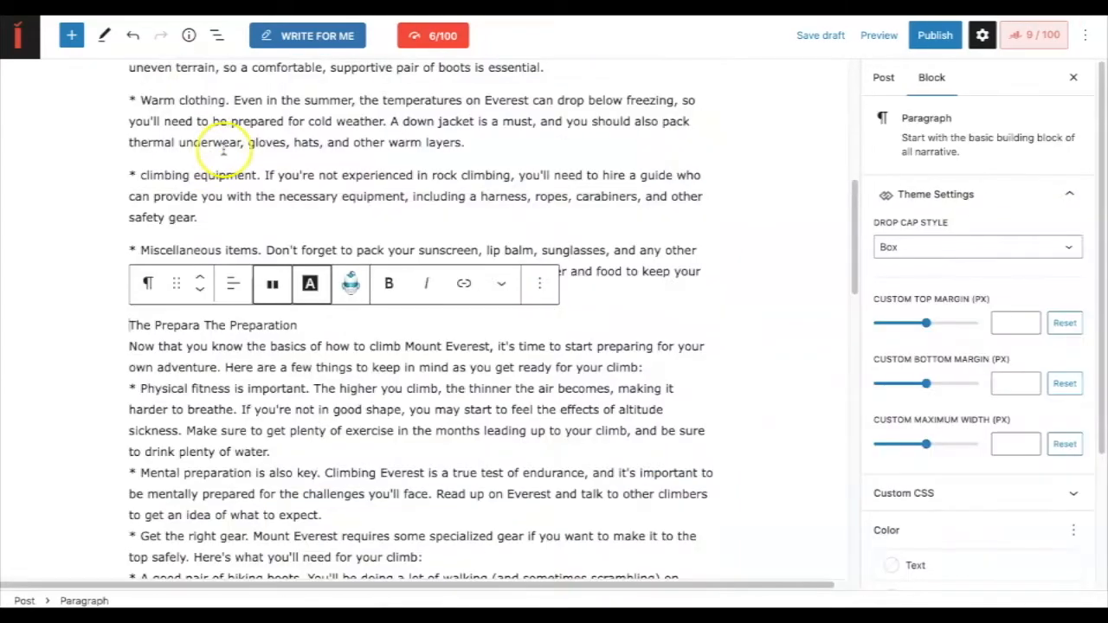
Step: Delete the stray words "The Prepara" in front of "The Preparation" at the start of the generated paragraph
{"action": "scroll", "coordinate": [311, 232], "scroll_direction": "up", "scroll_amount": 1}
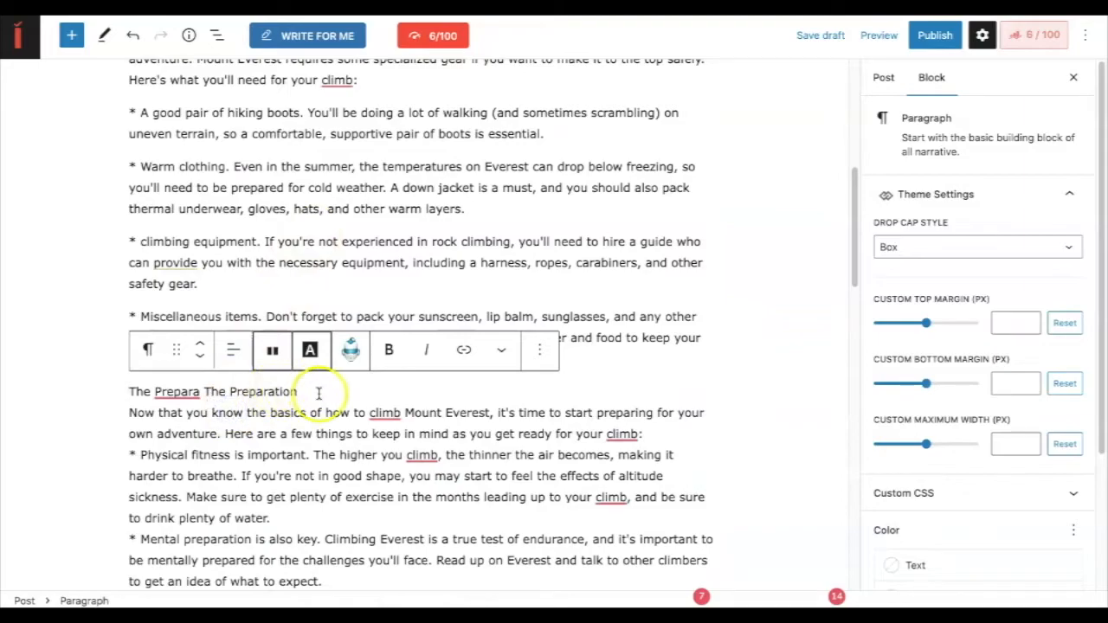
{"action": "left_click", "coordinate": [411, 242]}
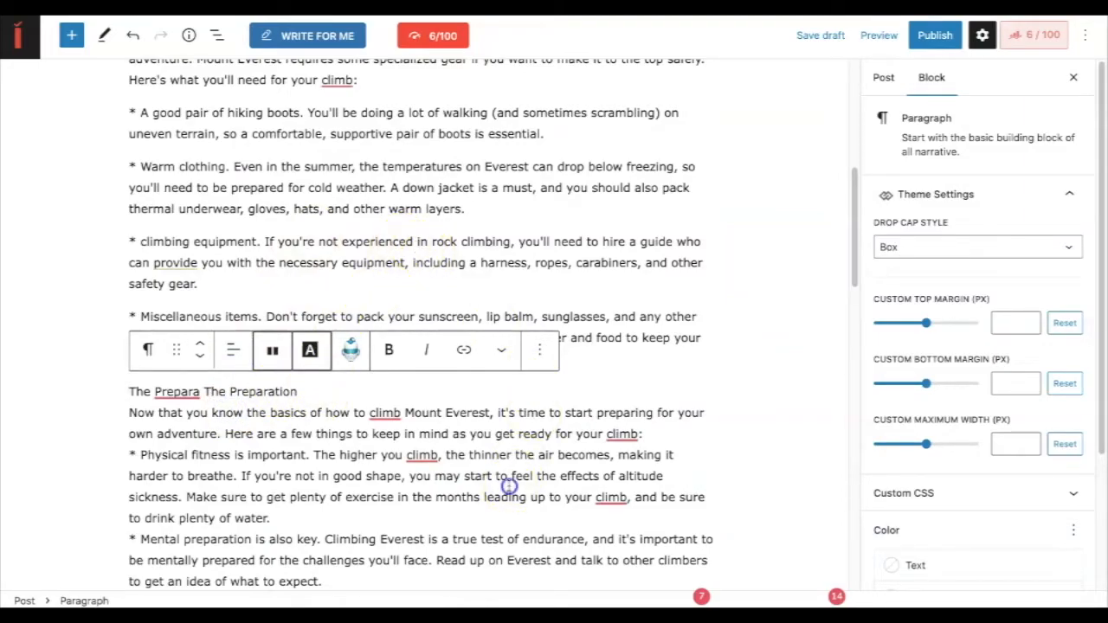
{"action": "left_click", "coordinate": [496, 456]}
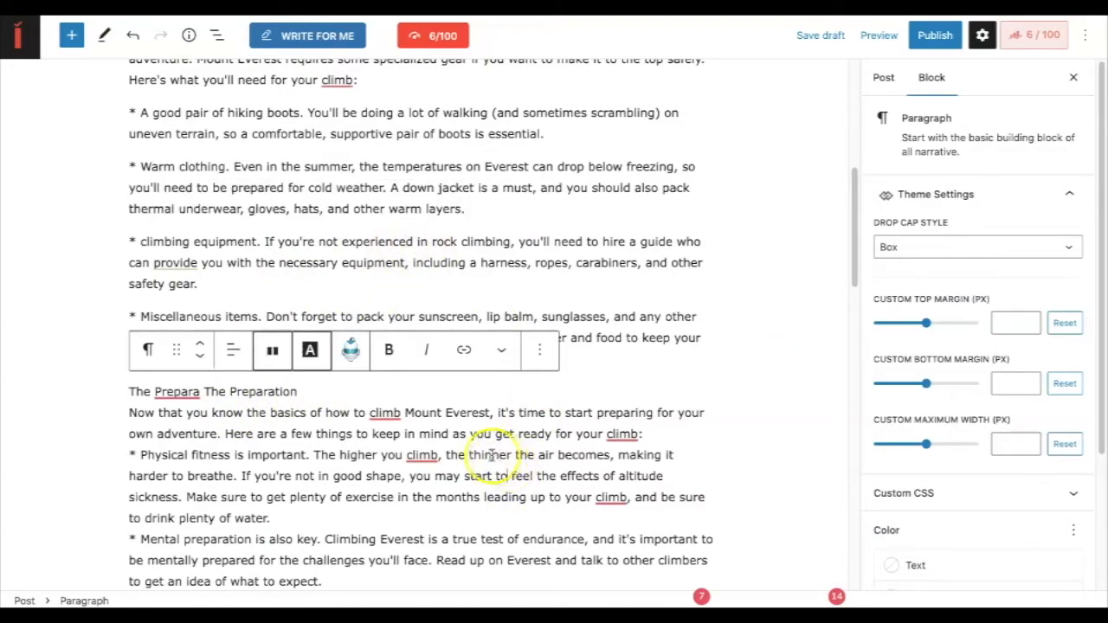
{"action": "left_click", "coordinate": [176, 391]}
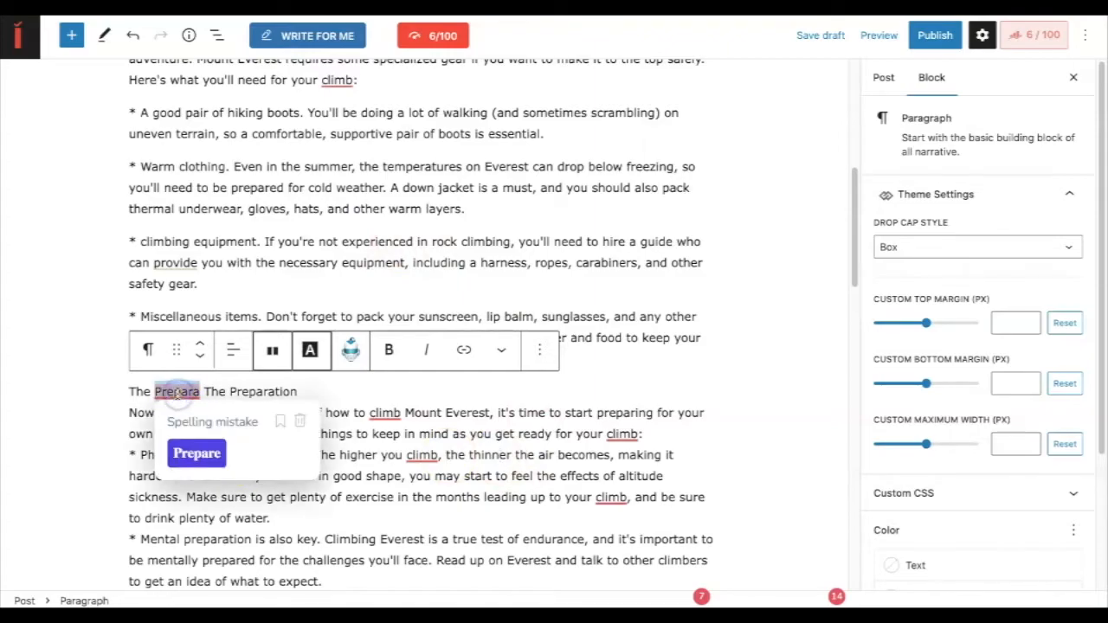
{"action": "left_click", "coordinate": [146, 391], "text": "shift"}
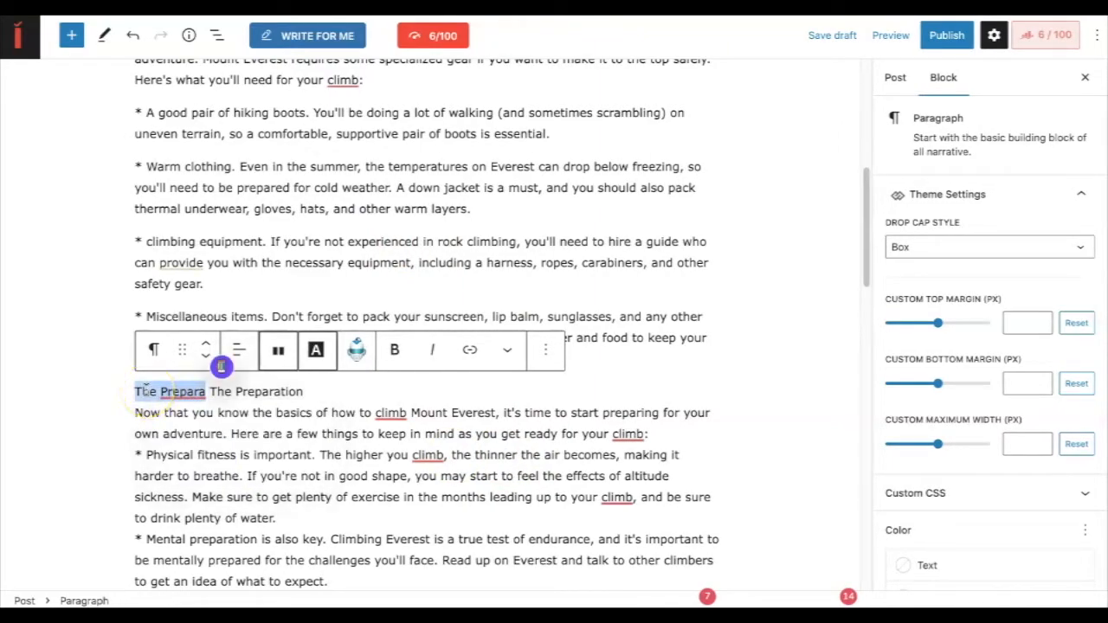
{"action": "key", "text": "BackSpace"}
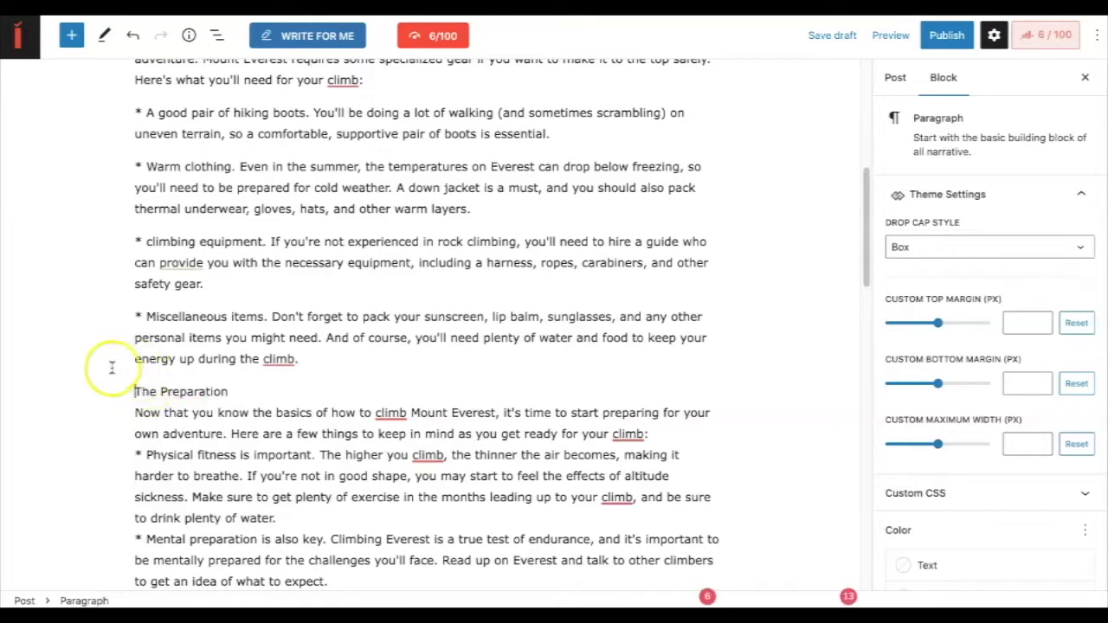
Step: Transform the paragraph starting with "The Preparation" into a heading and split the block right after those two words
{"action": "triple_click", "coordinate": [239, 391]}
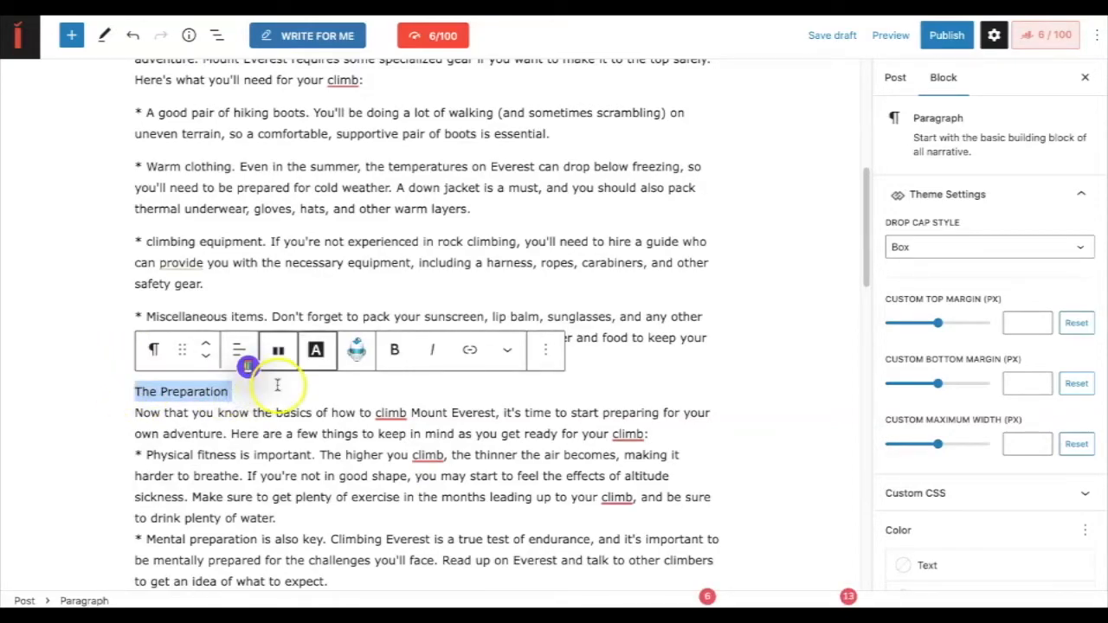
{"action": "left_click", "coordinate": [314, 355]}
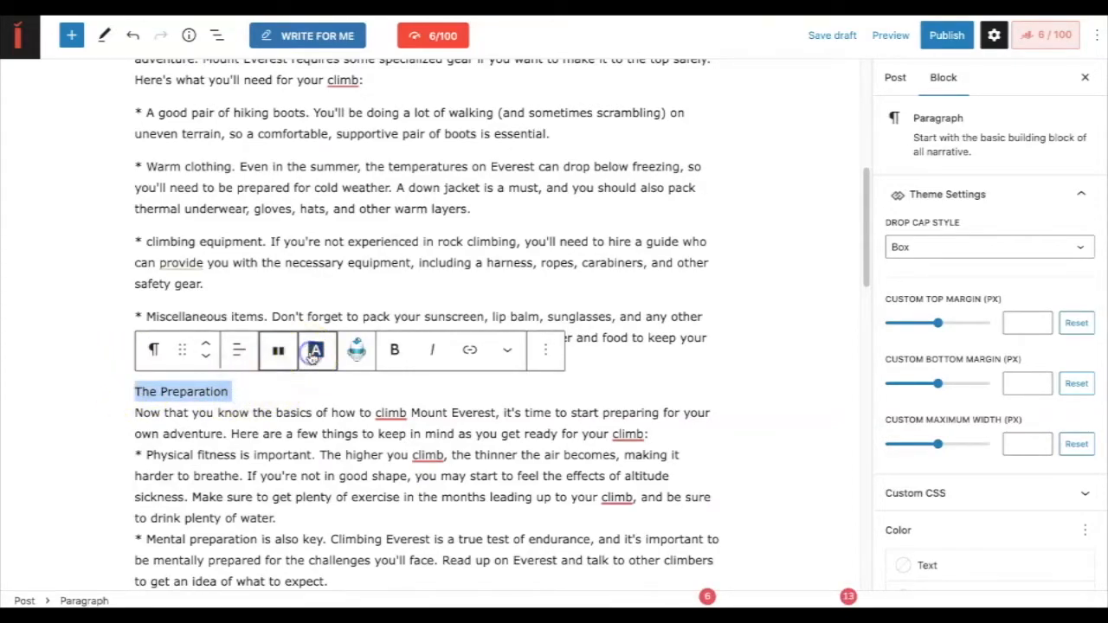
{"action": "left_click", "coordinate": [155, 350]}
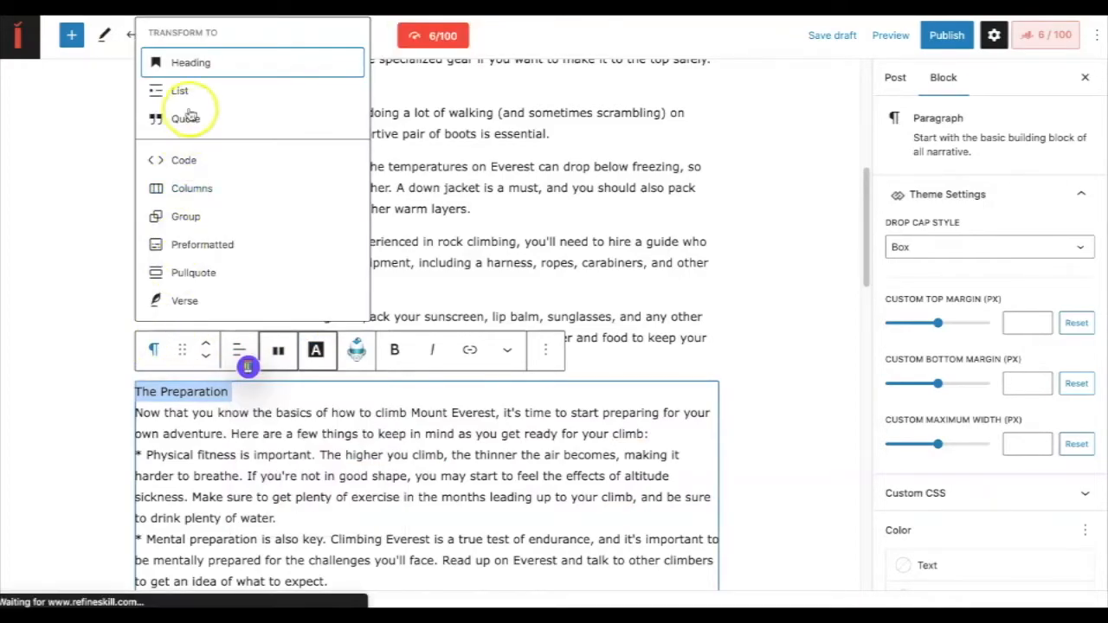
{"action": "left_click", "coordinate": [194, 63]}
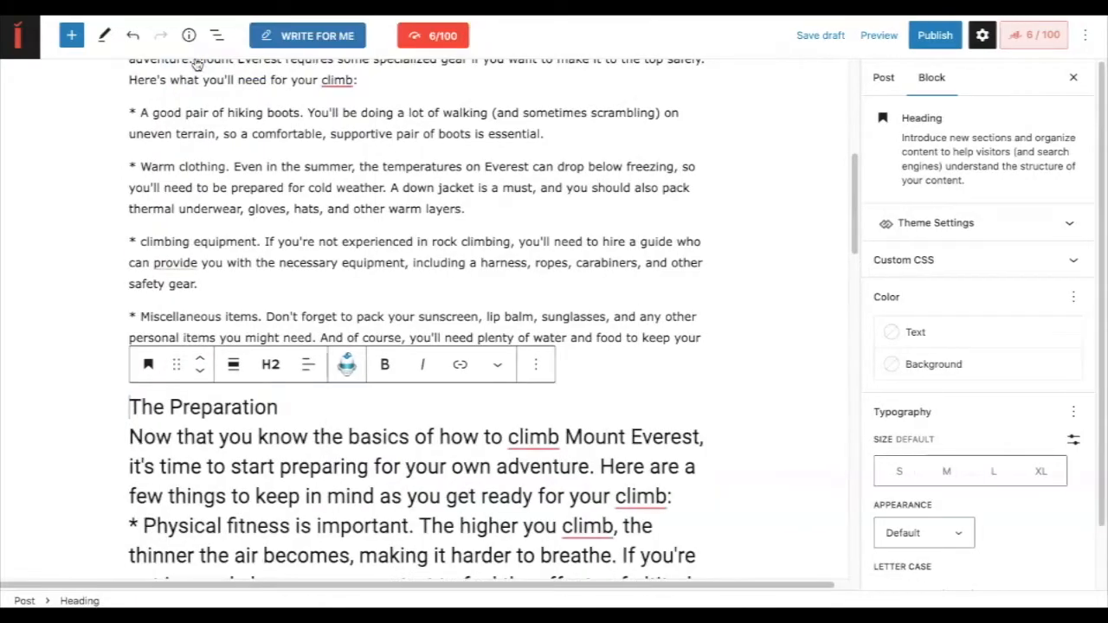
{"action": "left_click", "coordinate": [292, 407]}
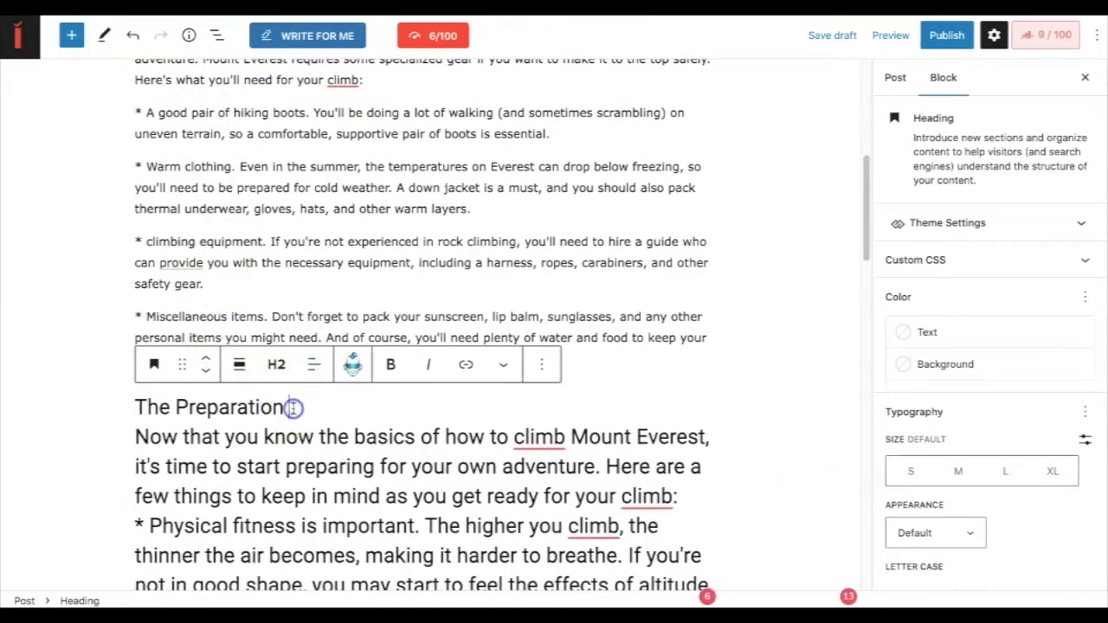
{"action": "key", "text": "Return"}
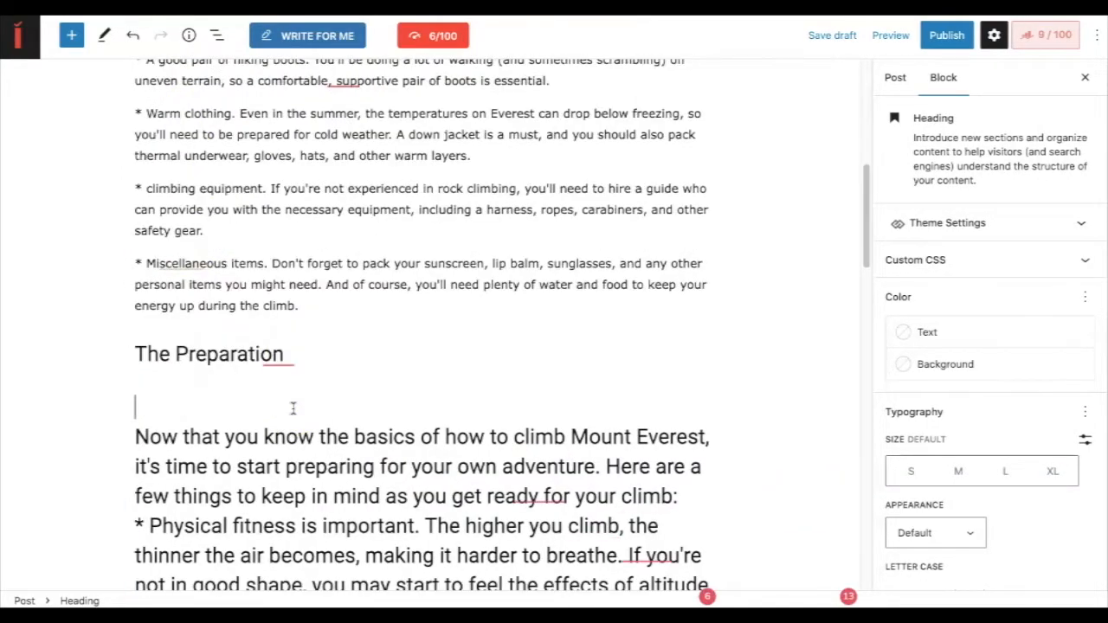
Step: Delete all the leftover generated text below the heading "The Preparation", from "Now that you know" through "Warm clothing. Even intion"
{"action": "scroll", "coordinate": [178, 428], "scroll_direction": "down", "scroll_amount": 3}
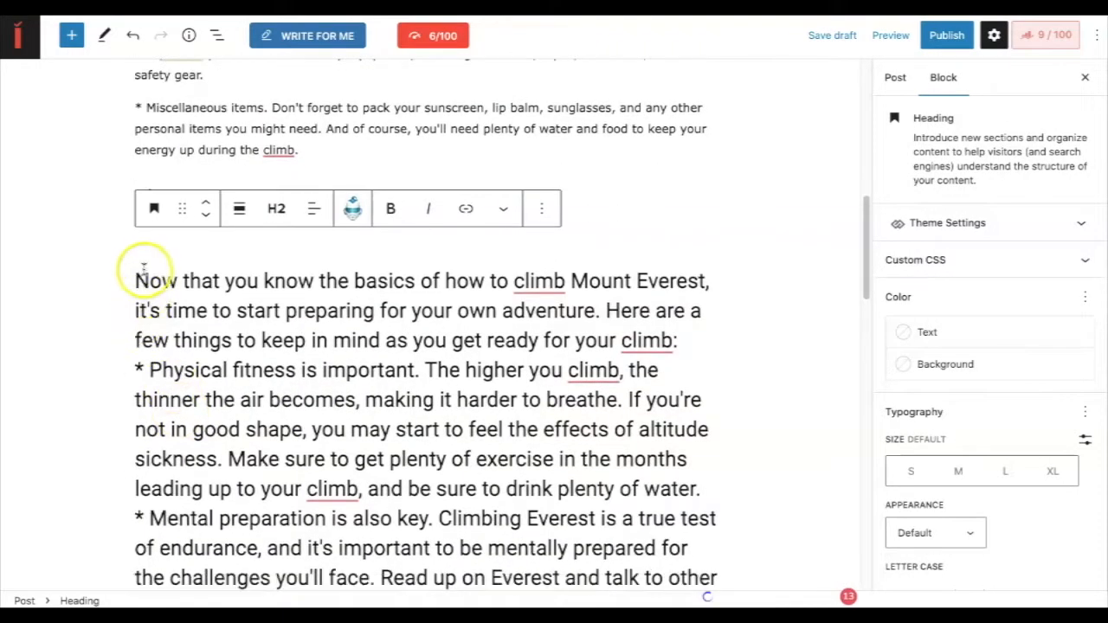
{"action": "left_click", "coordinate": [137, 281]}
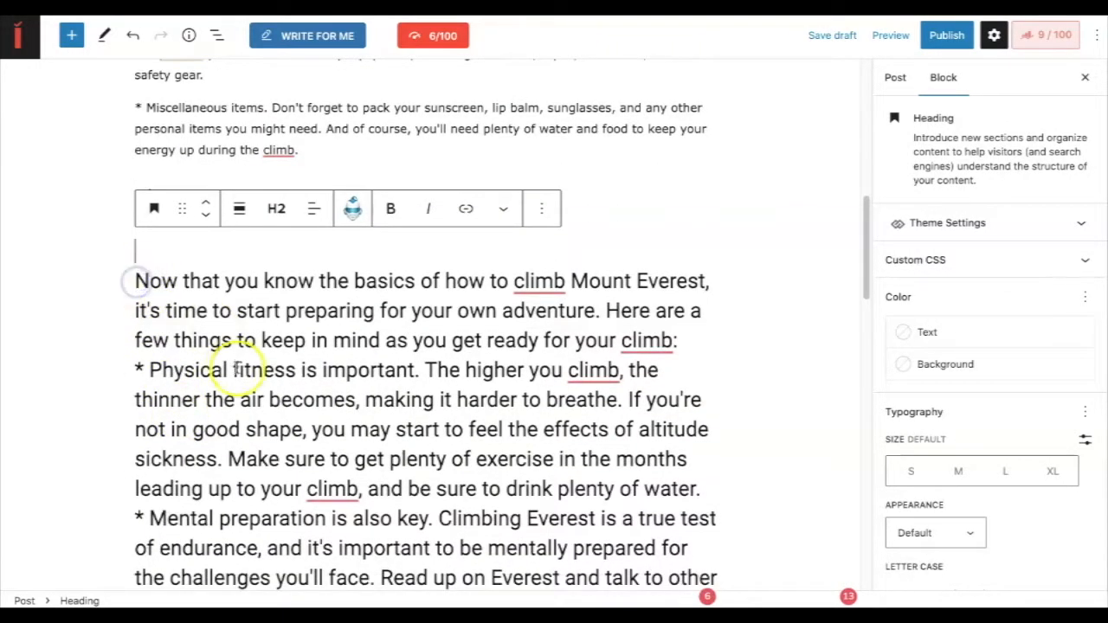
{"action": "scroll", "coordinate": [236, 368], "scroll_direction": "down", "scroll_amount": 1}
{"action": "scroll", "coordinate": [236, 368], "scroll_direction": "down", "scroll_amount": 6}
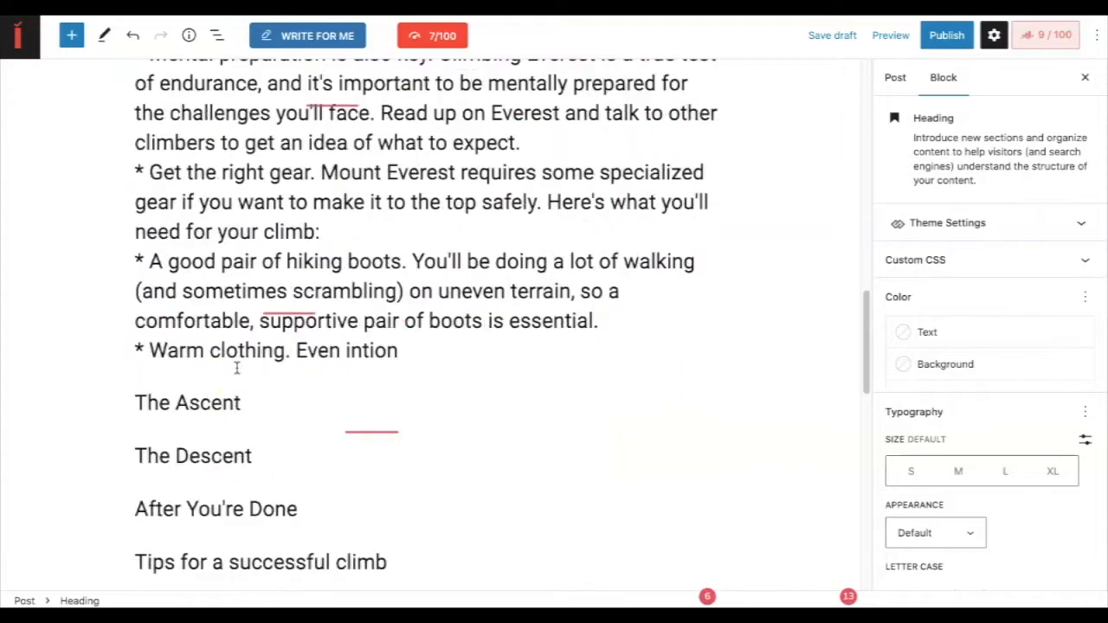
{"action": "left_click", "coordinate": [402, 347], "text": "shift"}
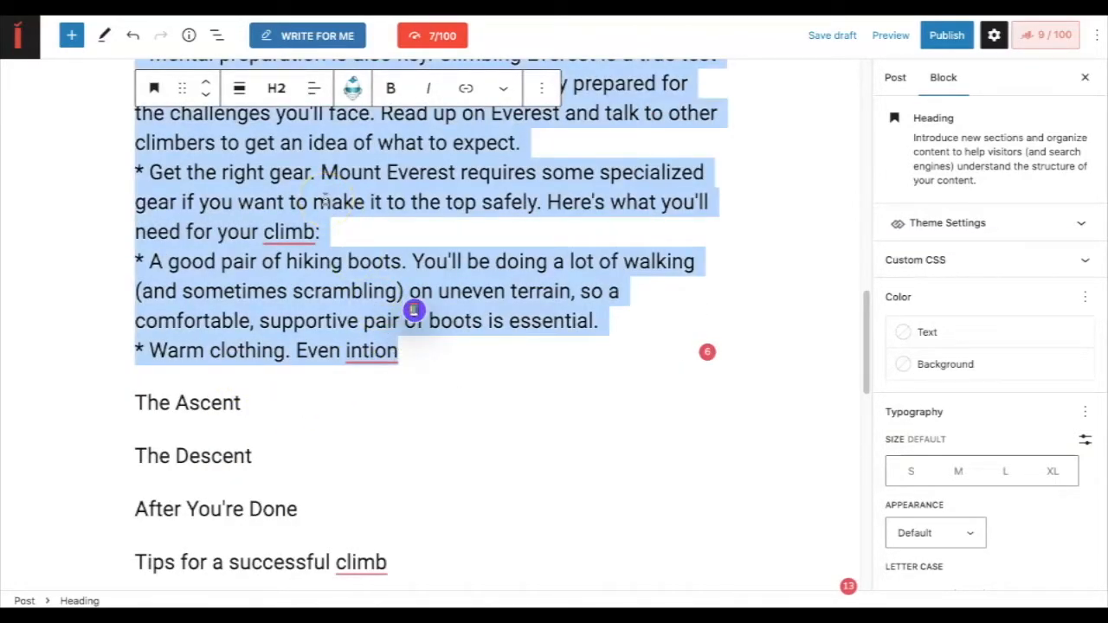
{"action": "key", "text": "BackSpace"}
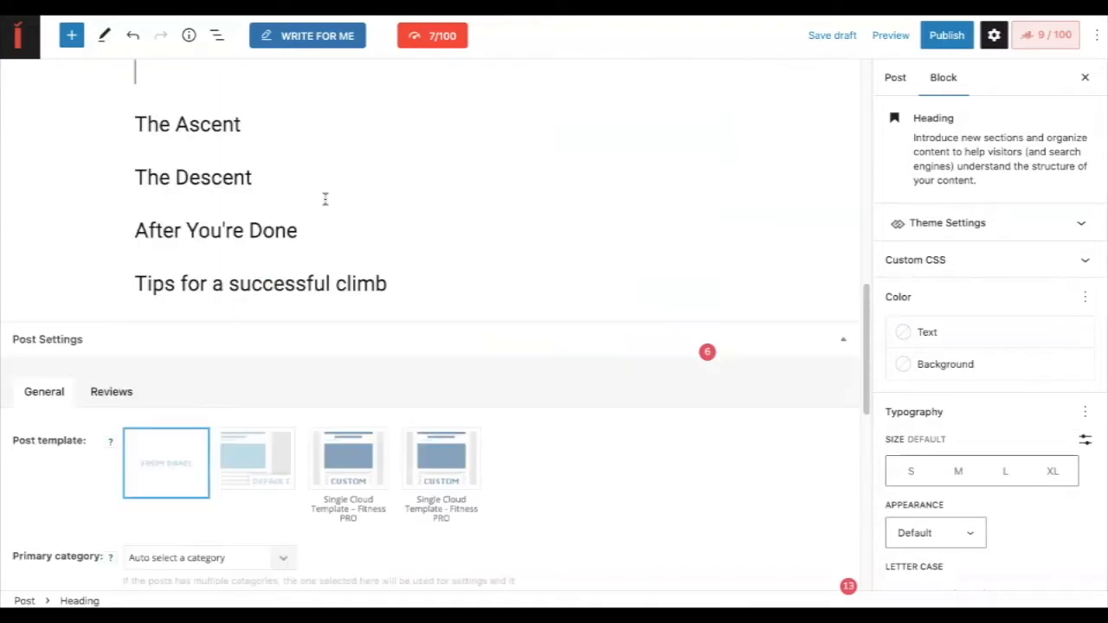
{"action": "scroll", "coordinate": [323, 212], "scroll_direction": "up", "scroll_amount": 3}
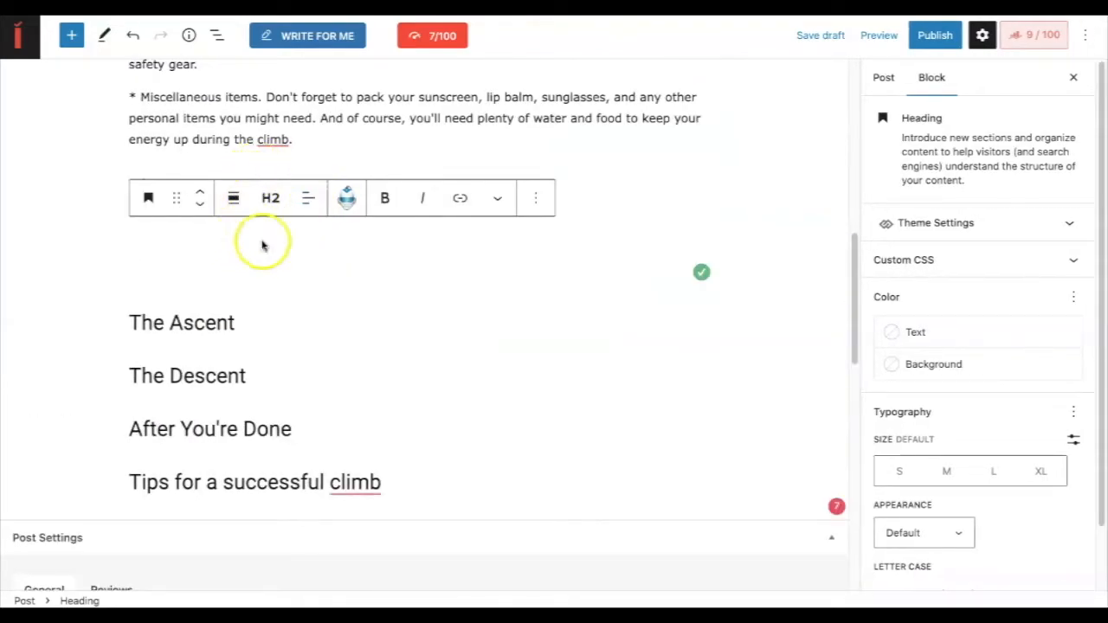
Step: Generate section text for the heading "The Preparation" with GetGenie's Expand Outline option
{"action": "left_click", "coordinate": [324, 148]}
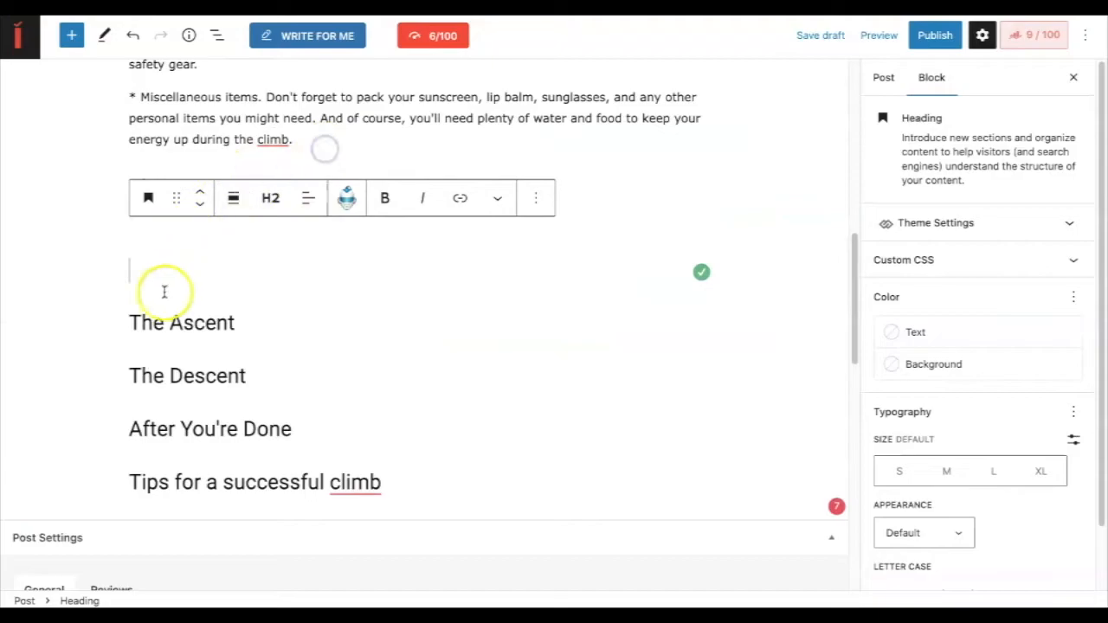
{"action": "left_click", "coordinate": [235, 322]}
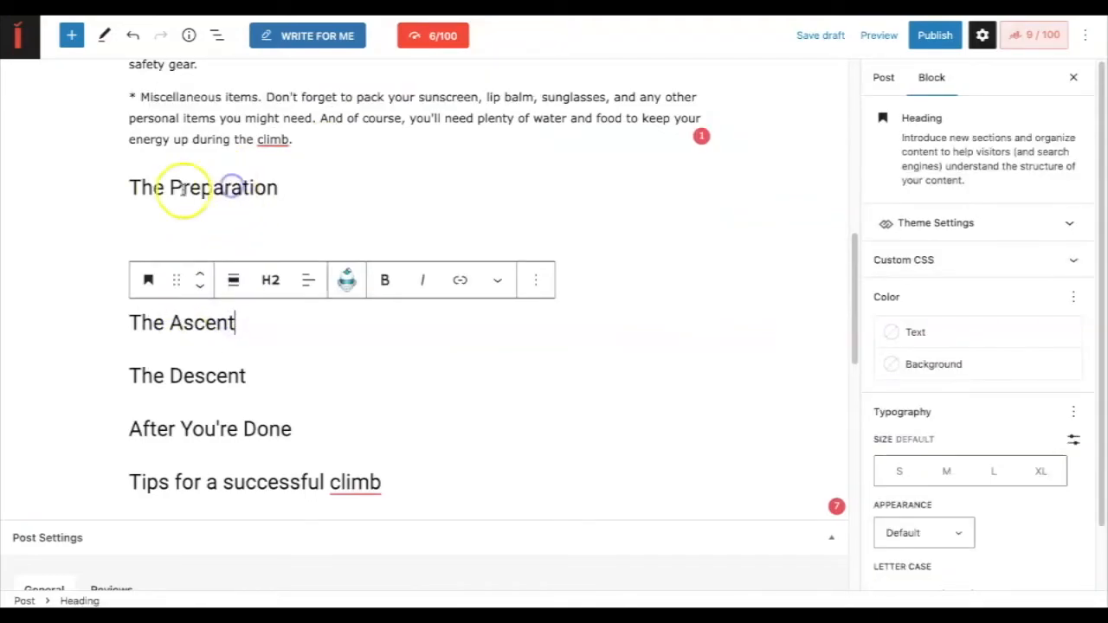
{"action": "left_click", "coordinate": [141, 186]}
{"action": "left_click_drag", "start_coordinate": [130, 187], "coordinate": [277, 188]}
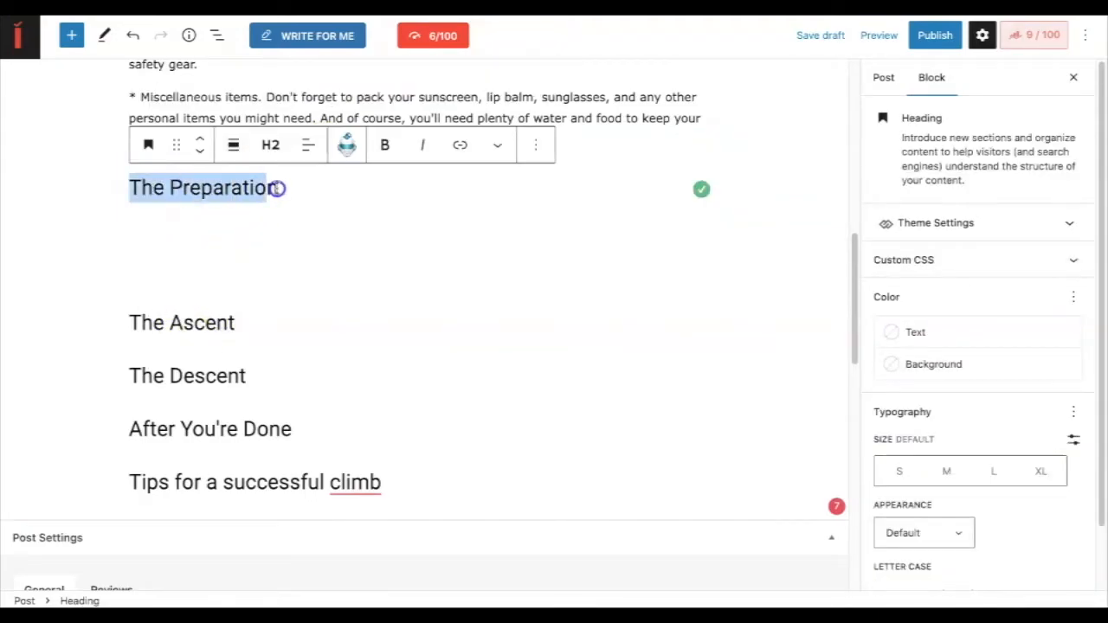
{"action": "left_click", "coordinate": [346, 147]}
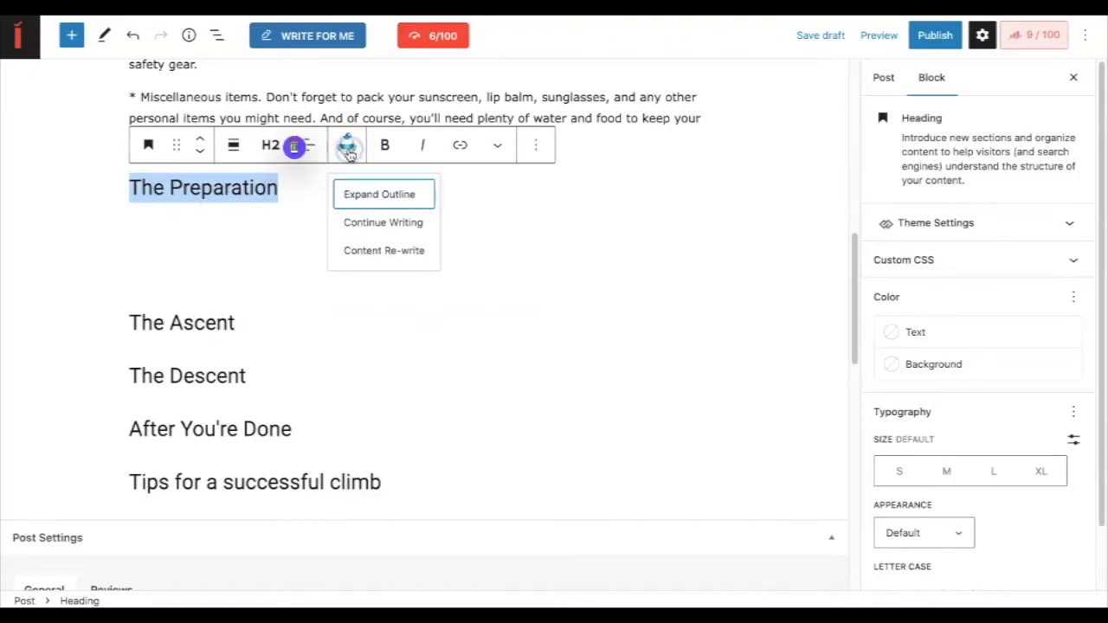
{"action": "left_click", "coordinate": [360, 194]}
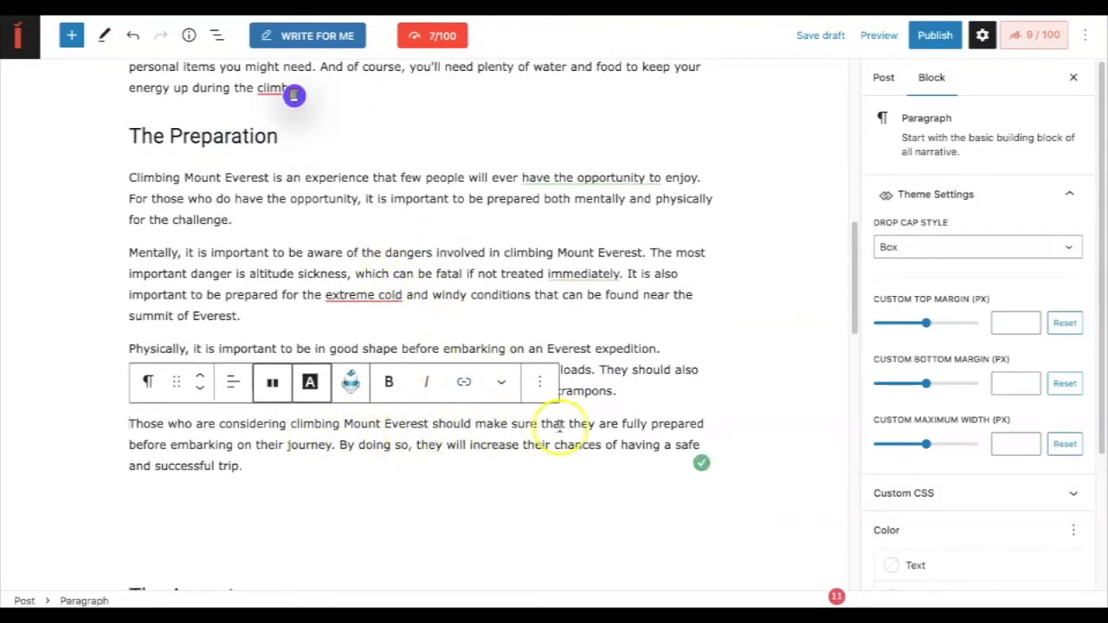
Step: Add an empty paragraph below the heading "The Ascent" and generate its section text with GetGenie's Expand Outline option
{"action": "left_click", "coordinate": [259, 462]}
{"action": "scroll", "coordinate": [260, 436], "scroll_direction": "down", "scroll_amount": 2}
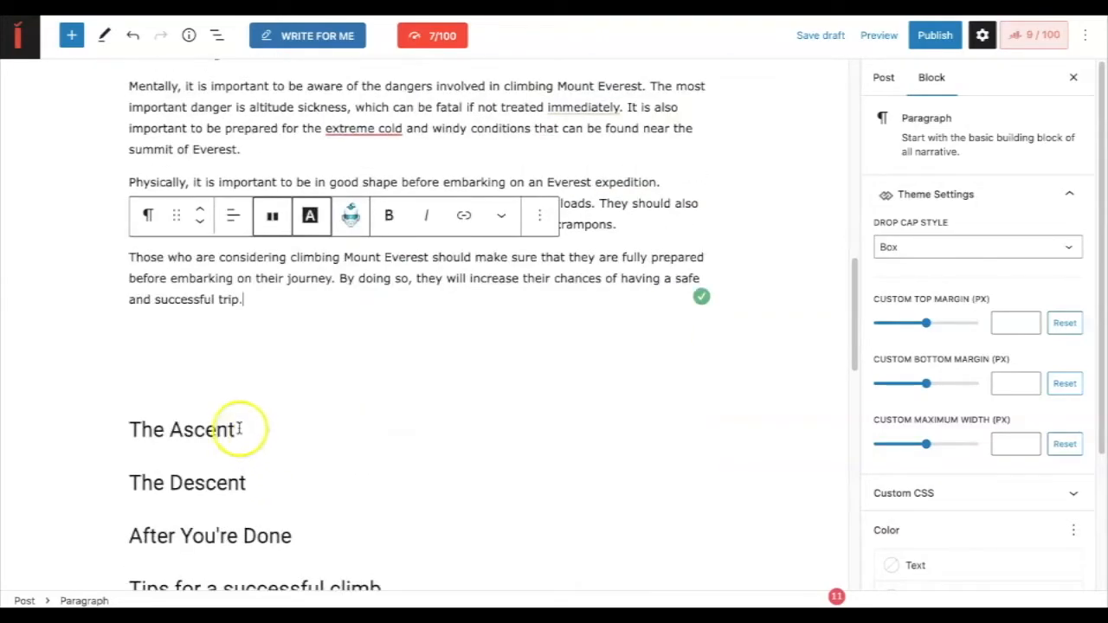
{"action": "left_click", "coordinate": [238, 429]}
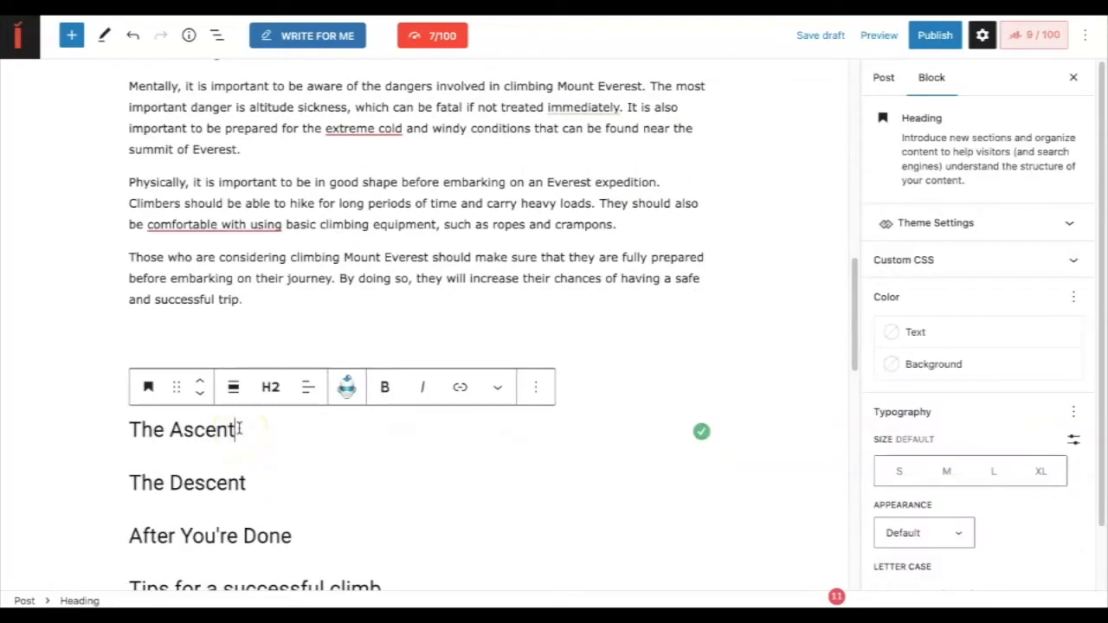
{"action": "key", "text": "Return"}
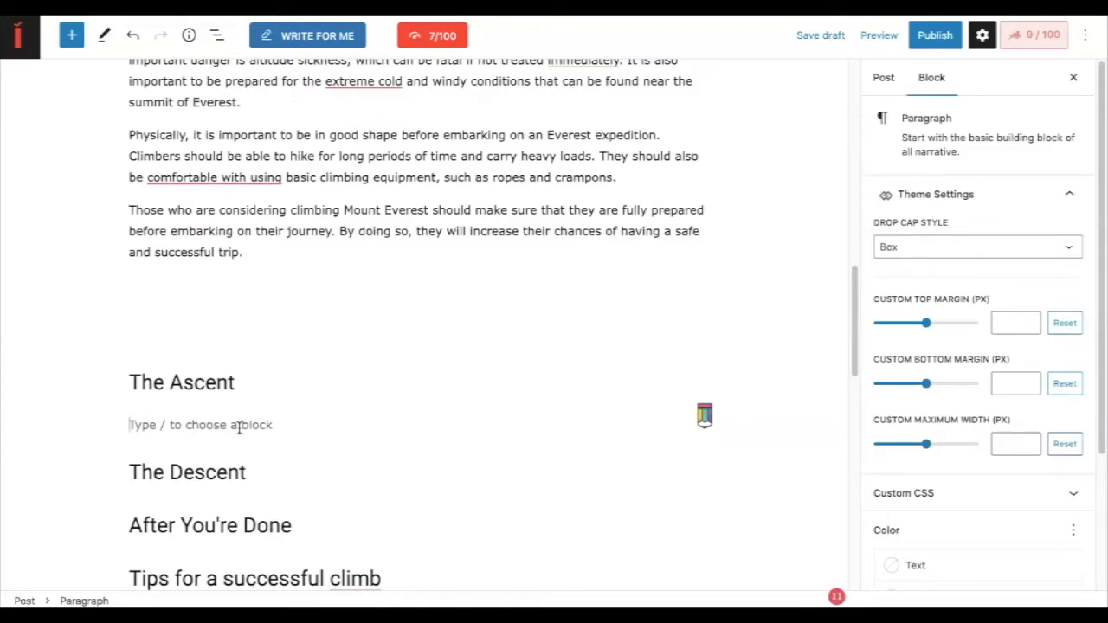
{"action": "key", "text": "Up"}
{"action": "triple_click", "coordinate": [235, 387]}
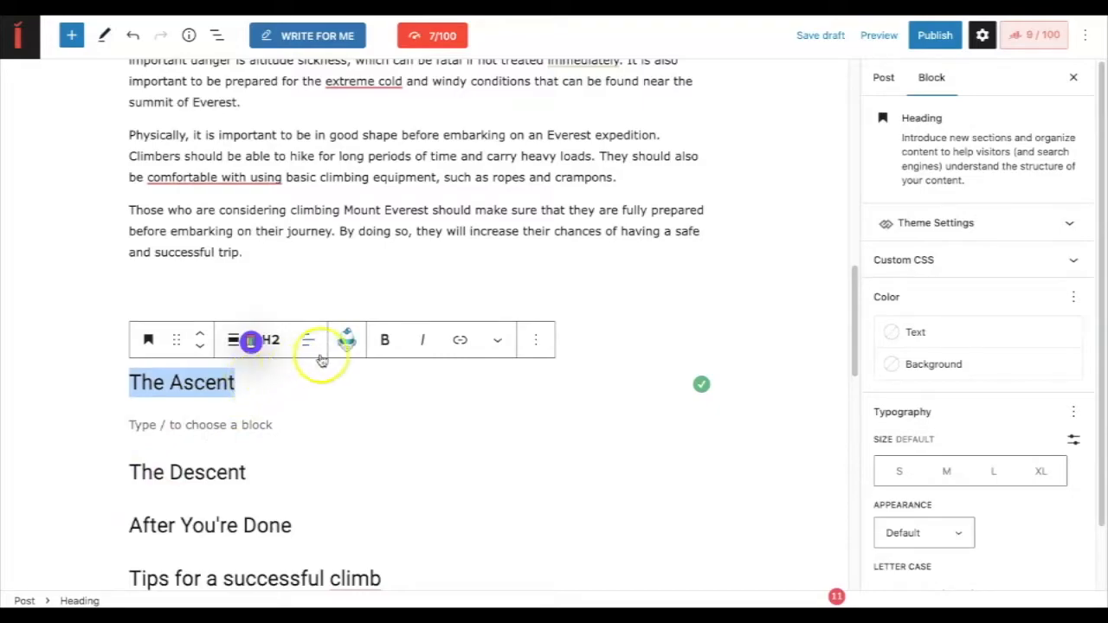
{"action": "left_click", "coordinate": [345, 340]}
{"action": "left_click", "coordinate": [358, 390]}
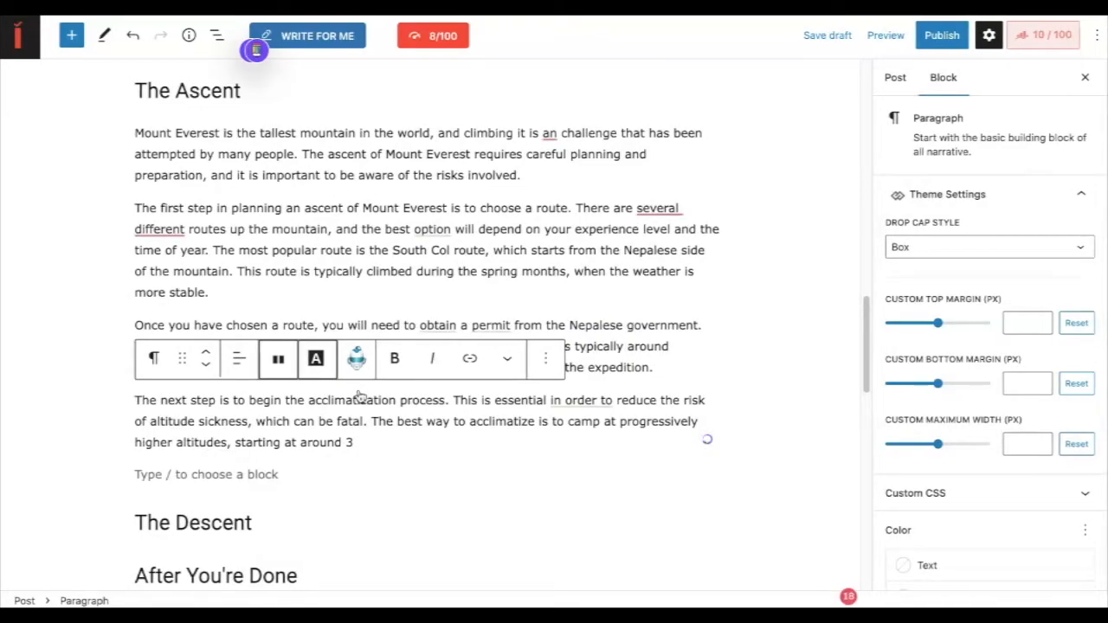
Step: Add an empty paragraph below the heading "The Descent" and generate its section text with GetGenie's Expand Outline option
{"action": "mouse_move", "coordinate": [654, 207]}
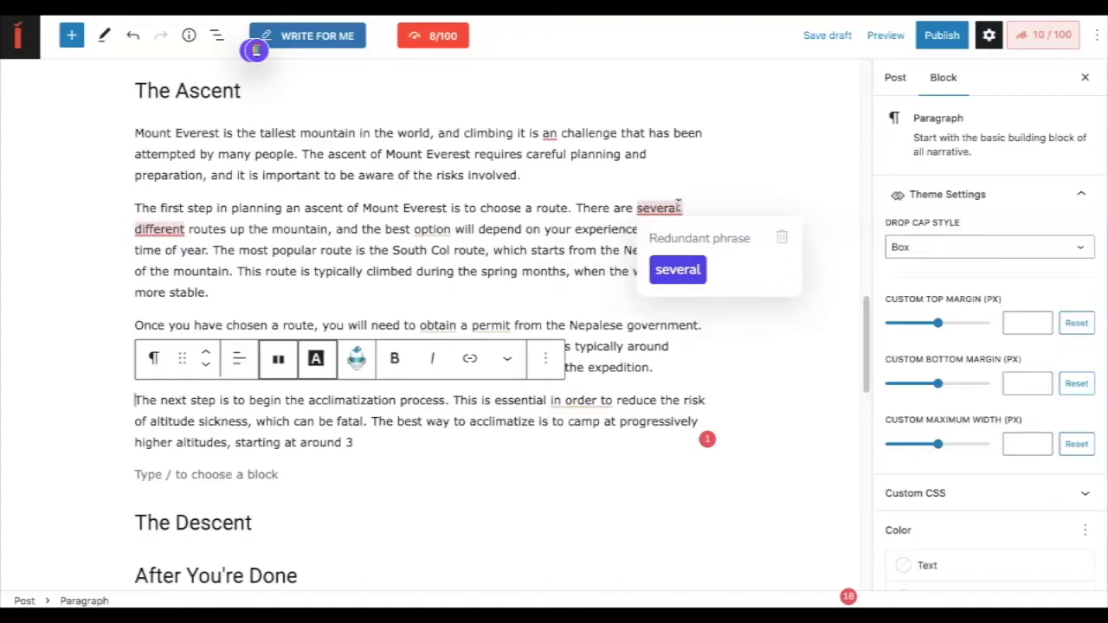
{"action": "left_click", "coordinate": [523, 243]}
{"action": "scroll", "coordinate": [528, 253], "scroll_direction": "down", "scroll_amount": 1}
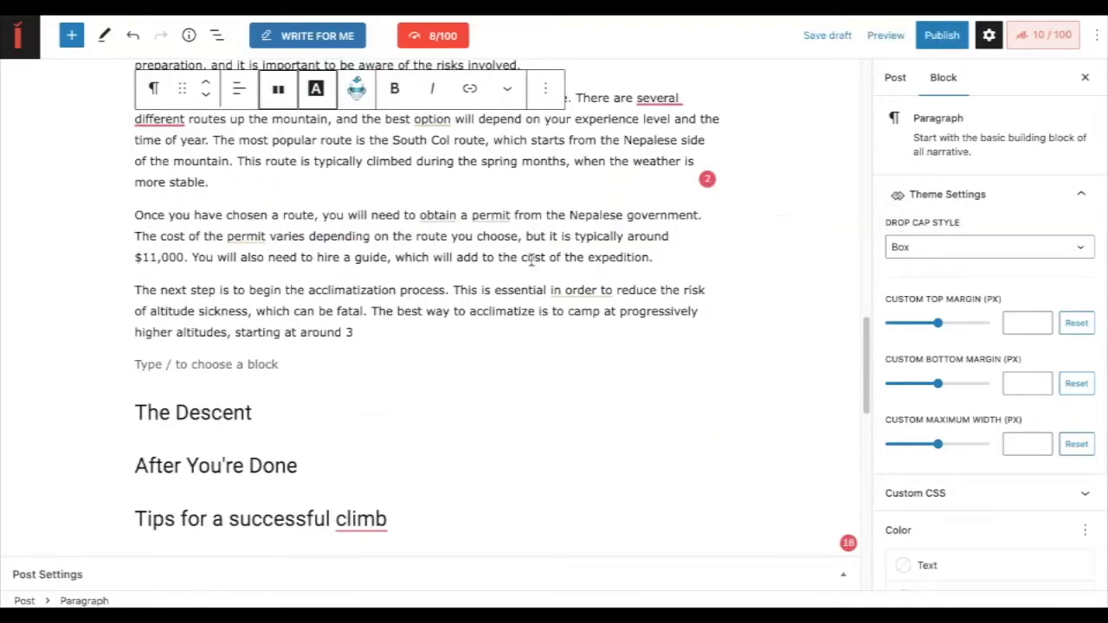
{"action": "left_click", "coordinate": [262, 415]}
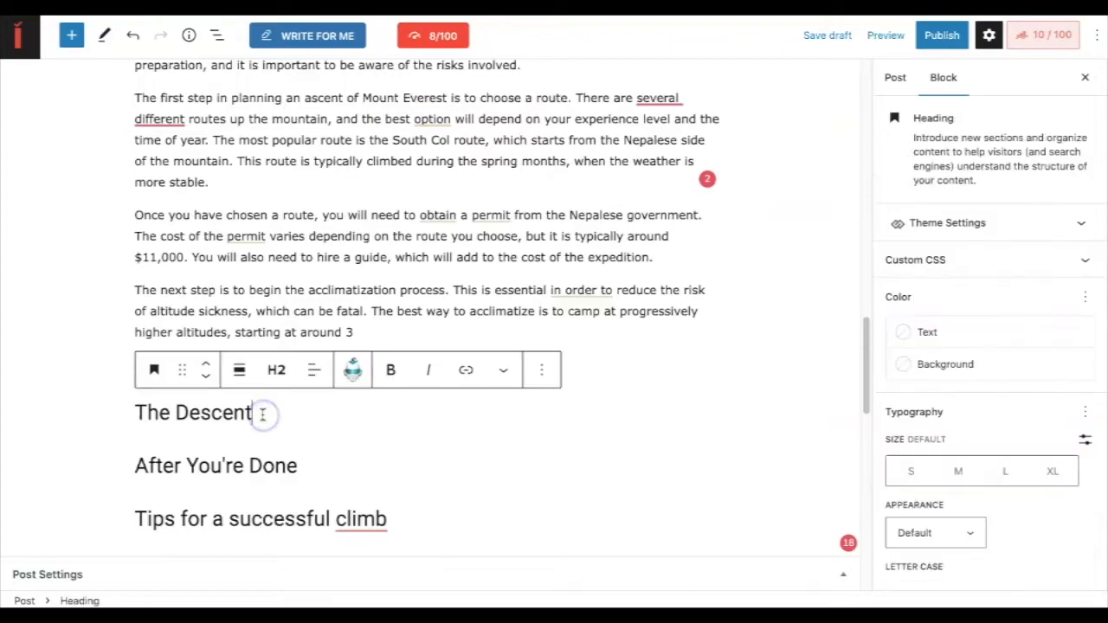
{"action": "key", "text": "Return"}
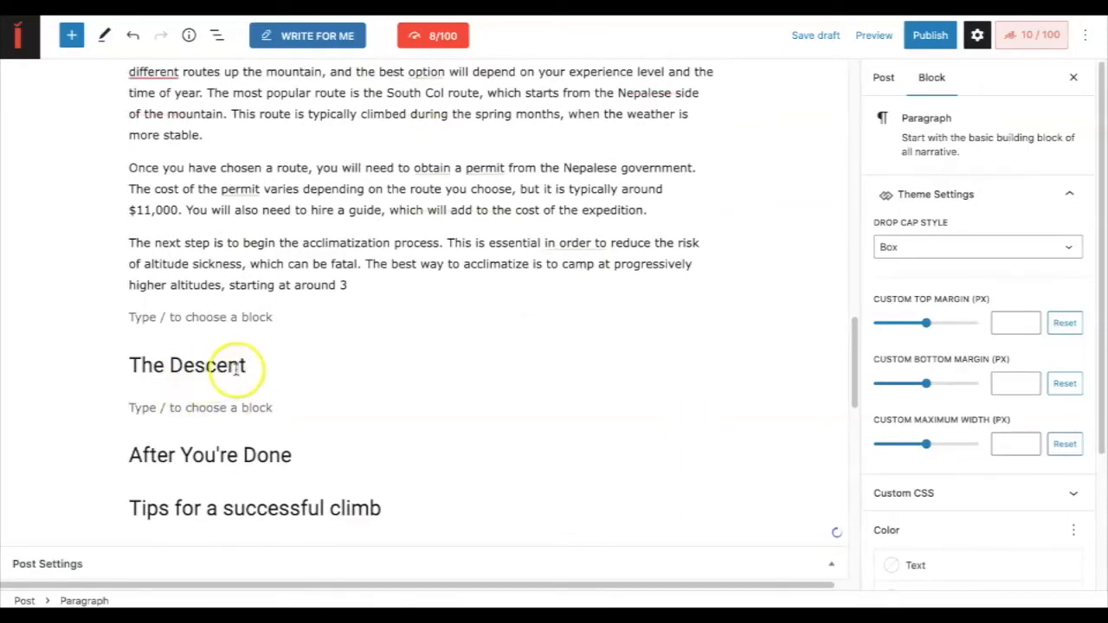
{"action": "left_click_drag", "start_coordinate": [248, 366], "coordinate": [124, 367]}
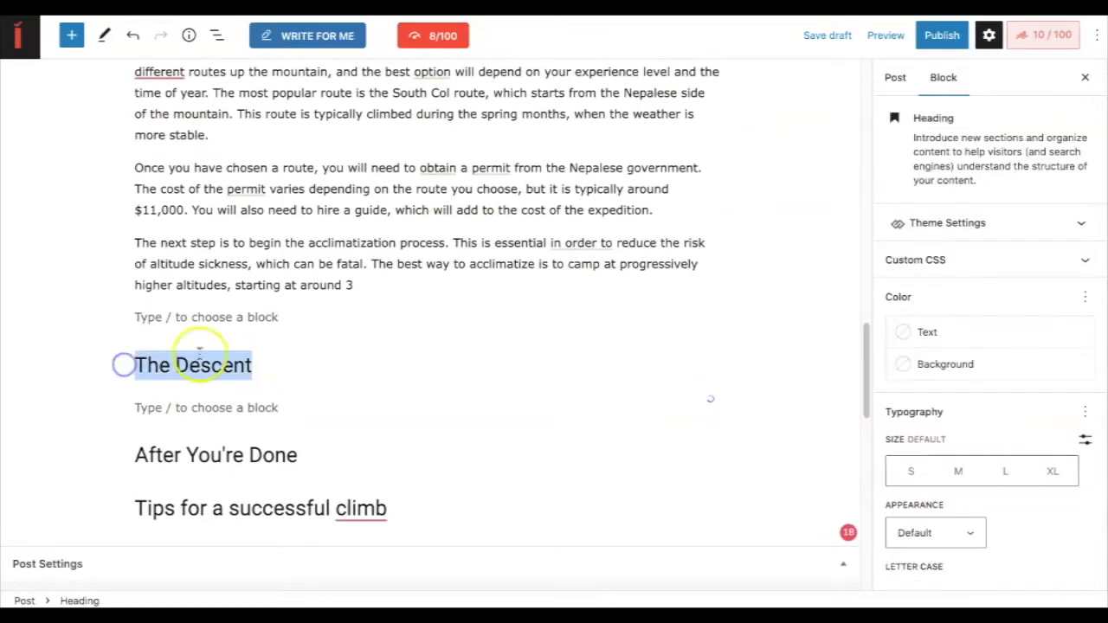
{"action": "left_click", "coordinate": [352, 323]}
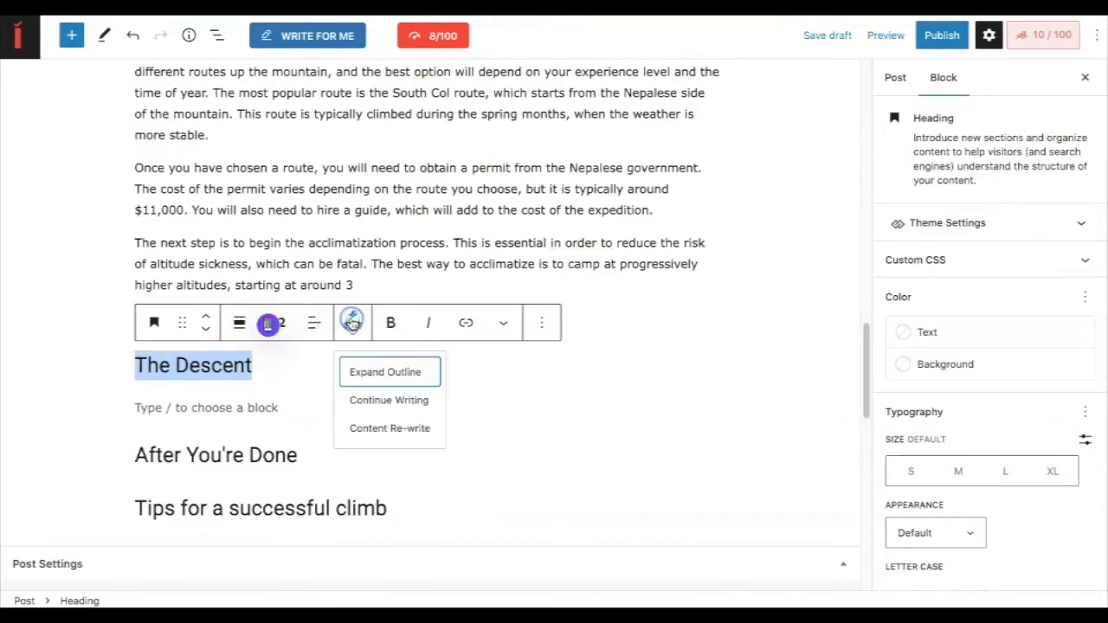
{"action": "left_click", "coordinate": [376, 373]}
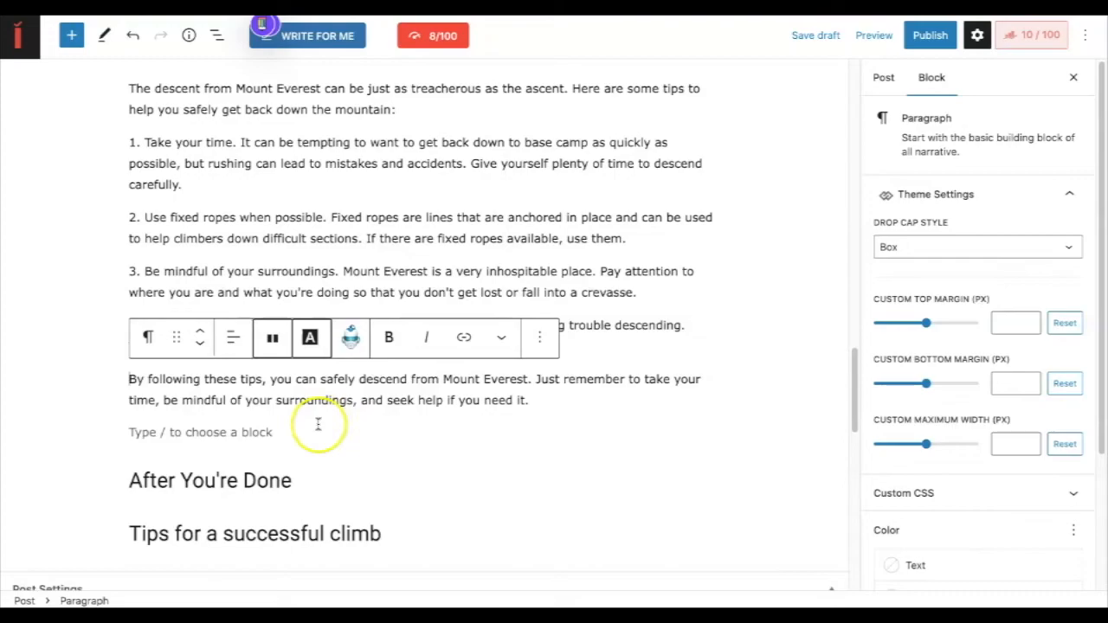
{"action": "scroll", "coordinate": [317, 424], "scroll_direction": "up", "scroll_amount": 1}
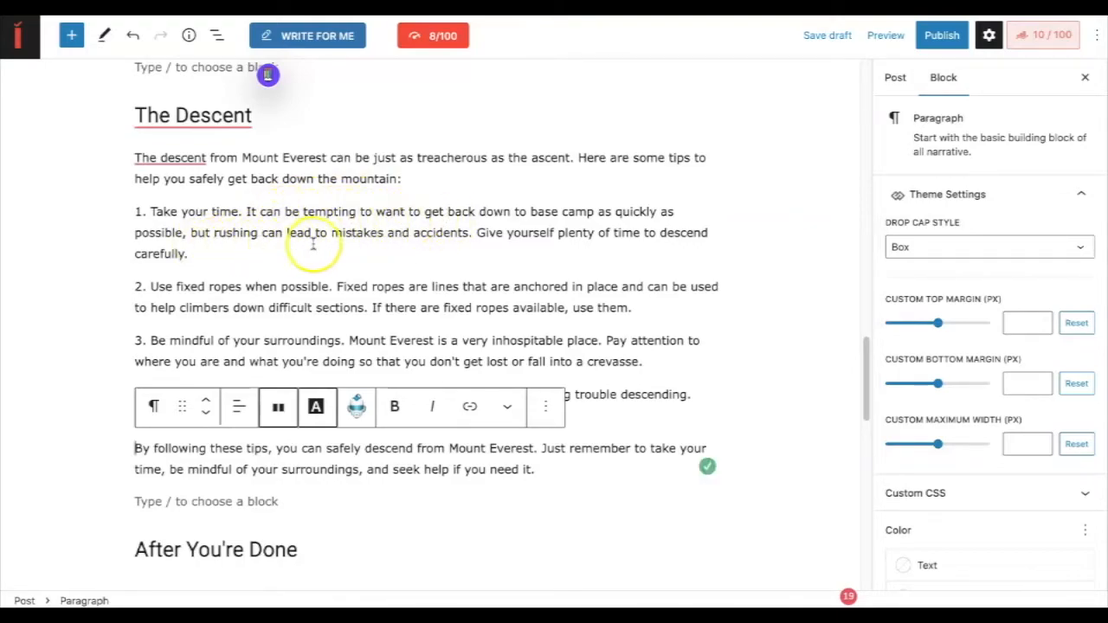
{"action": "scroll", "coordinate": [264, 296], "scroll_direction": "up", "scroll_amount": 3}
{"action": "scroll", "coordinate": [231, 297], "scroll_direction": "down", "scroll_amount": 2}
{"action": "left_click", "coordinate": [132, 260]}
{"action": "left_click", "coordinate": [210, 283]}
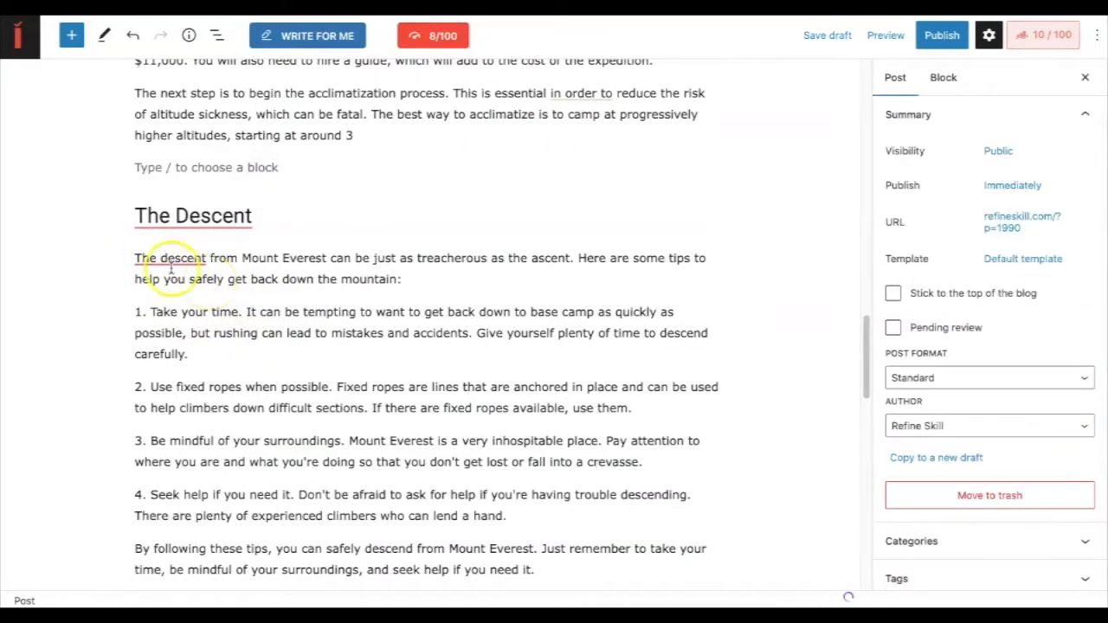
{"action": "left_click", "coordinate": [137, 258]}
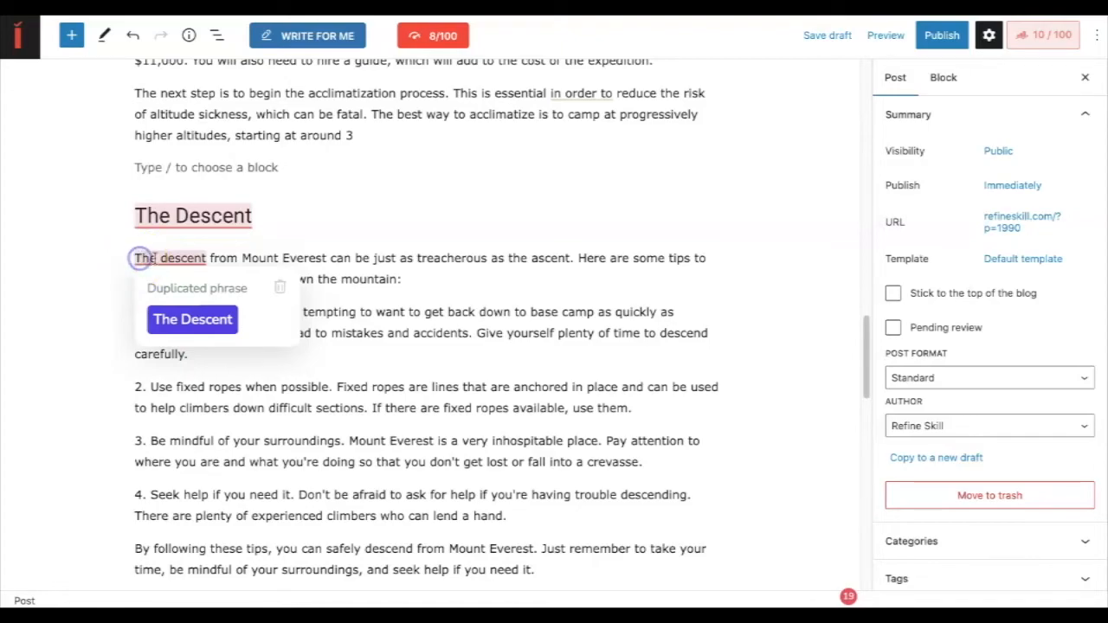
{"action": "left_click", "coordinate": [177, 320]}
{"action": "double_click", "coordinate": [146, 258]}
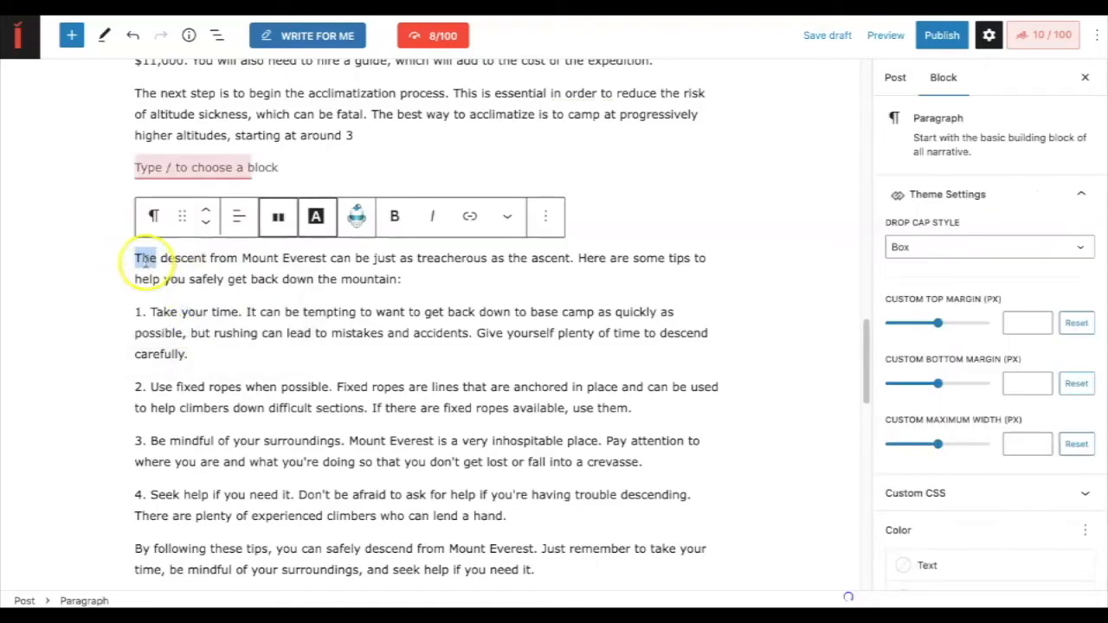
Step: Select all six generated paragraphs below the heading "The Descent", from "The descent from Mount Everest" through "seek help if you need it."
{"action": "left_click", "coordinate": [136, 257]}
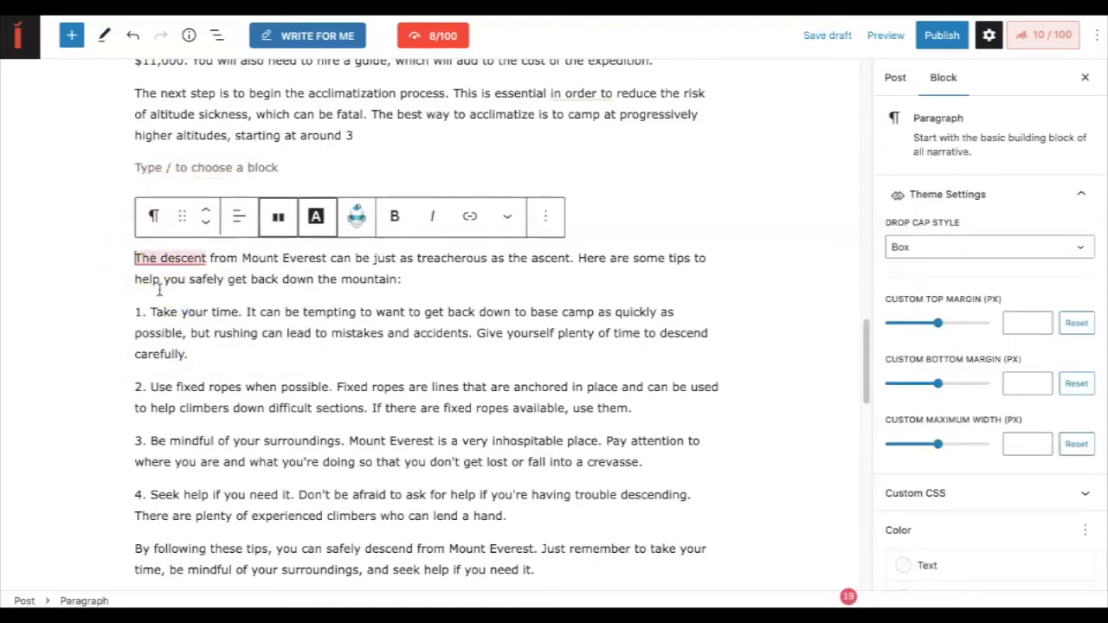
{"action": "scroll", "coordinate": [218, 324], "scroll_direction": "down", "scroll_amount": 3}
{"action": "left_click", "coordinate": [536, 294]}
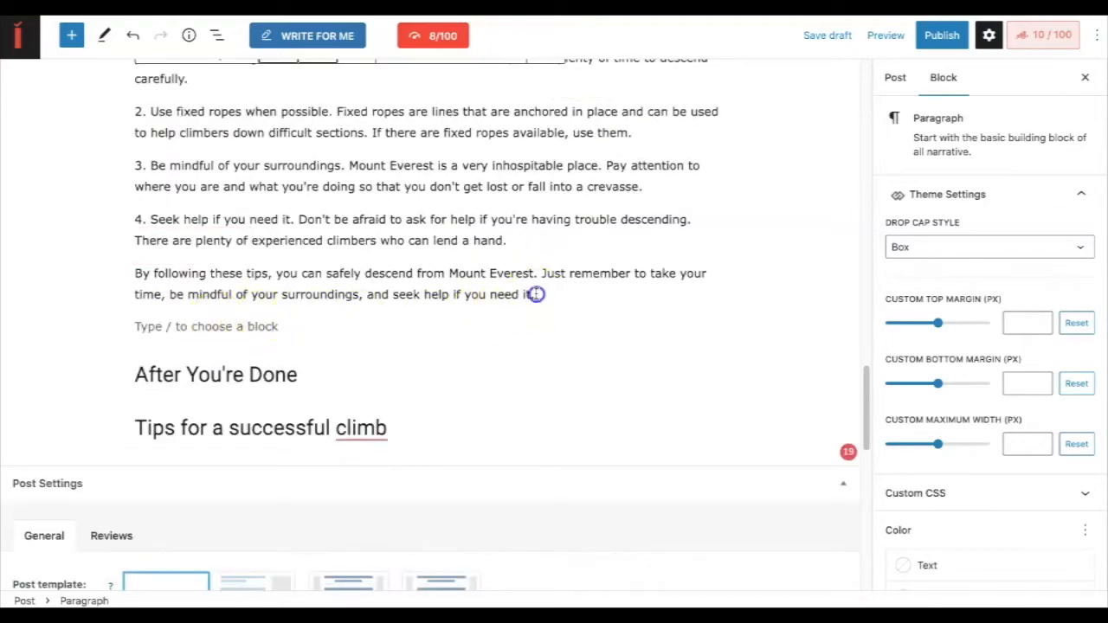
{"action": "left_click", "coordinate": [536, 294], "text": "shift"}
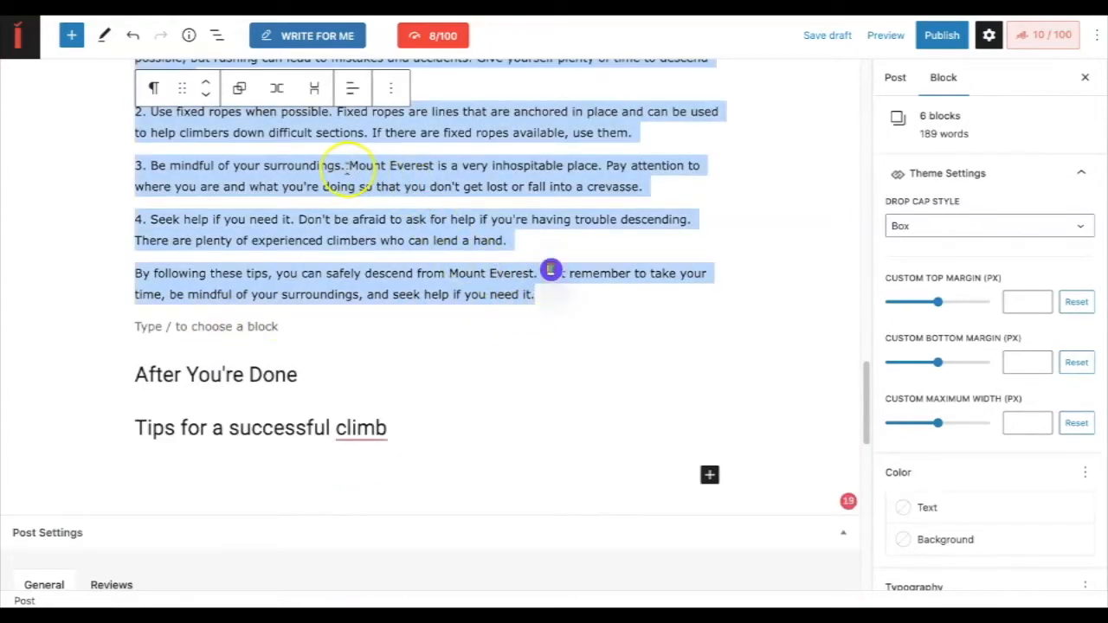
{"action": "scroll", "coordinate": [551, 271], "scroll_direction": "up", "scroll_amount": 2}
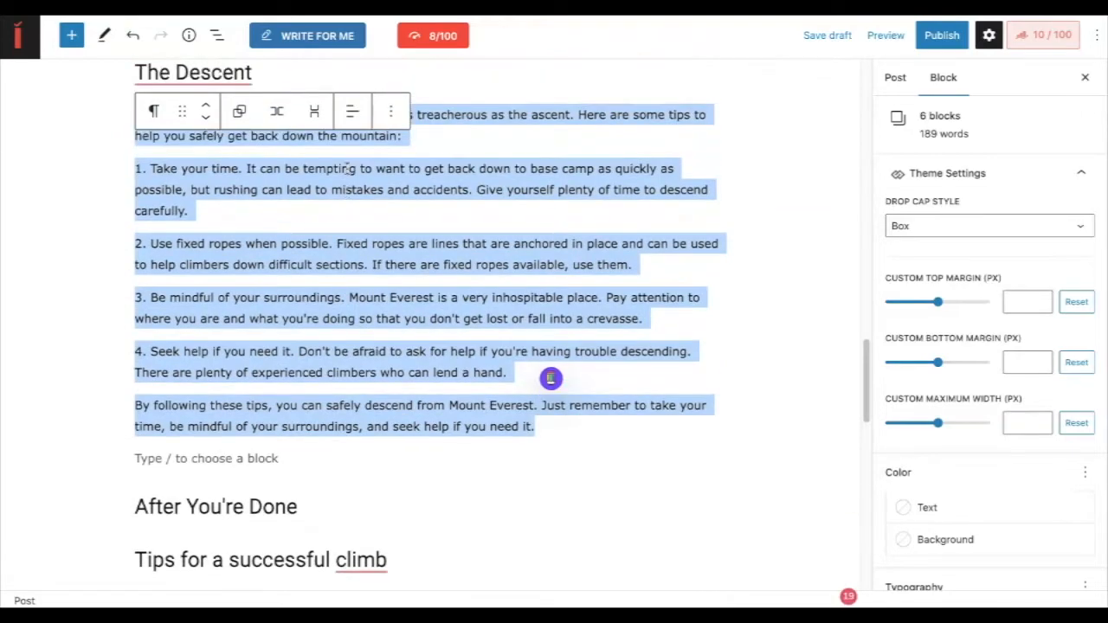
{"action": "scroll", "coordinate": [347, 168], "scroll_direction": "up", "scroll_amount": 3}
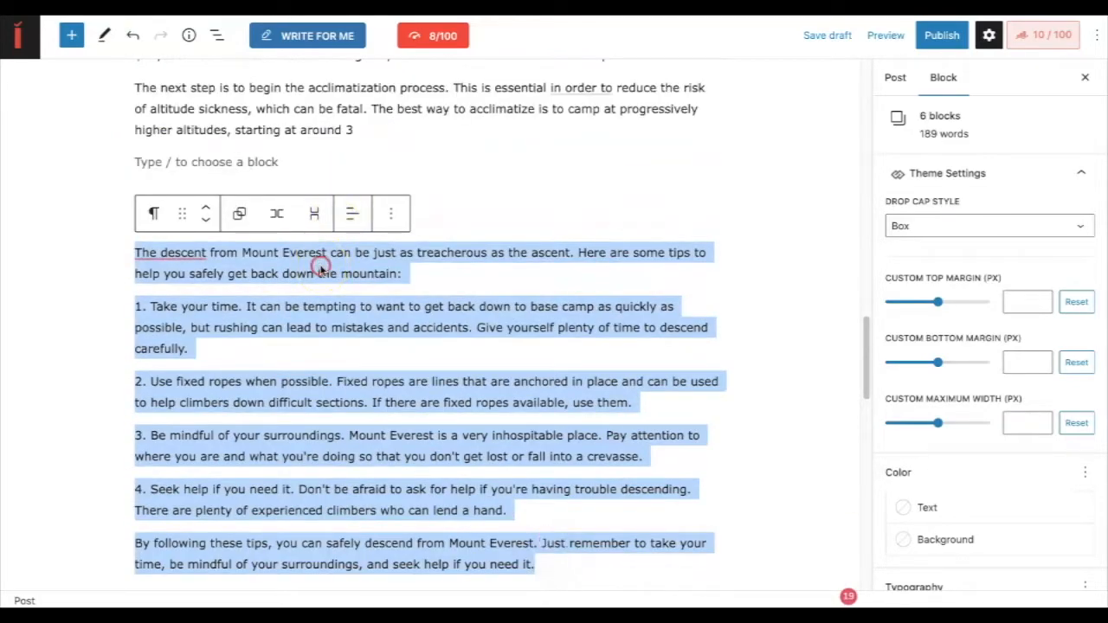
{"action": "right_click", "coordinate": [319, 265]}
{"action": "left_click", "coordinate": [275, 273]}
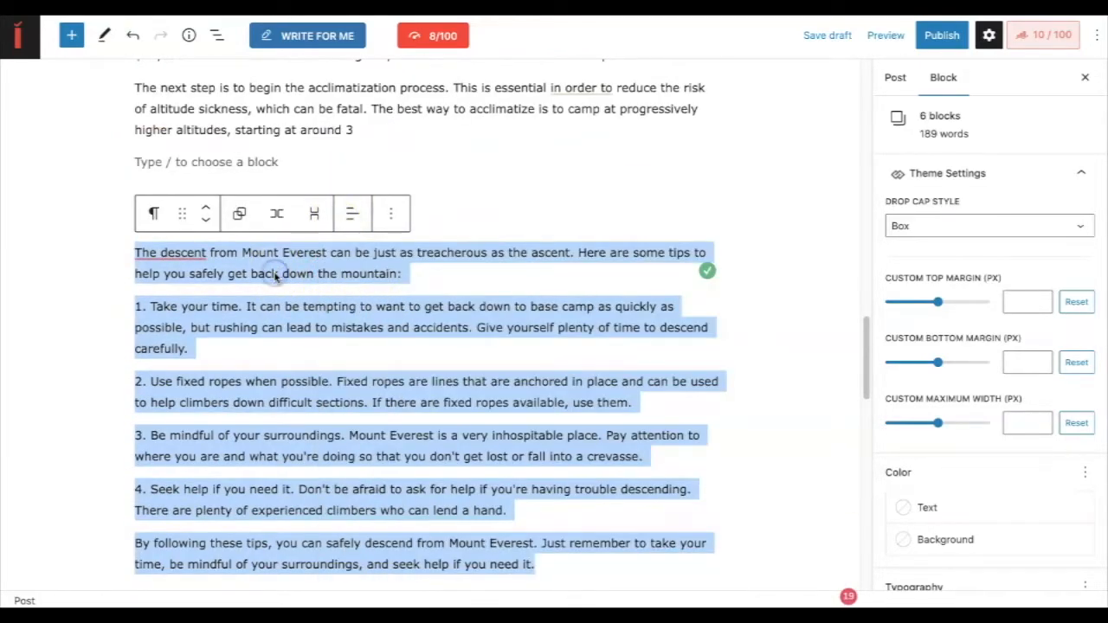
{"action": "left_click", "coordinate": [239, 214]}
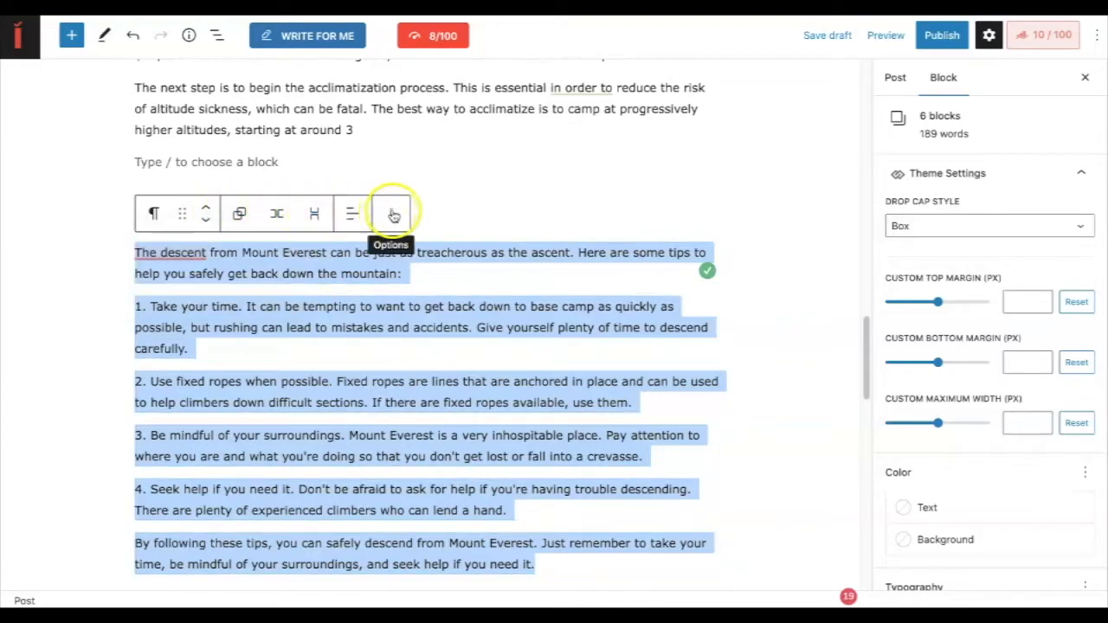
{"action": "left_click", "coordinate": [298, 313]}
{"action": "scroll", "coordinate": [383, 407], "scroll_direction": "down", "scroll_amount": 1}
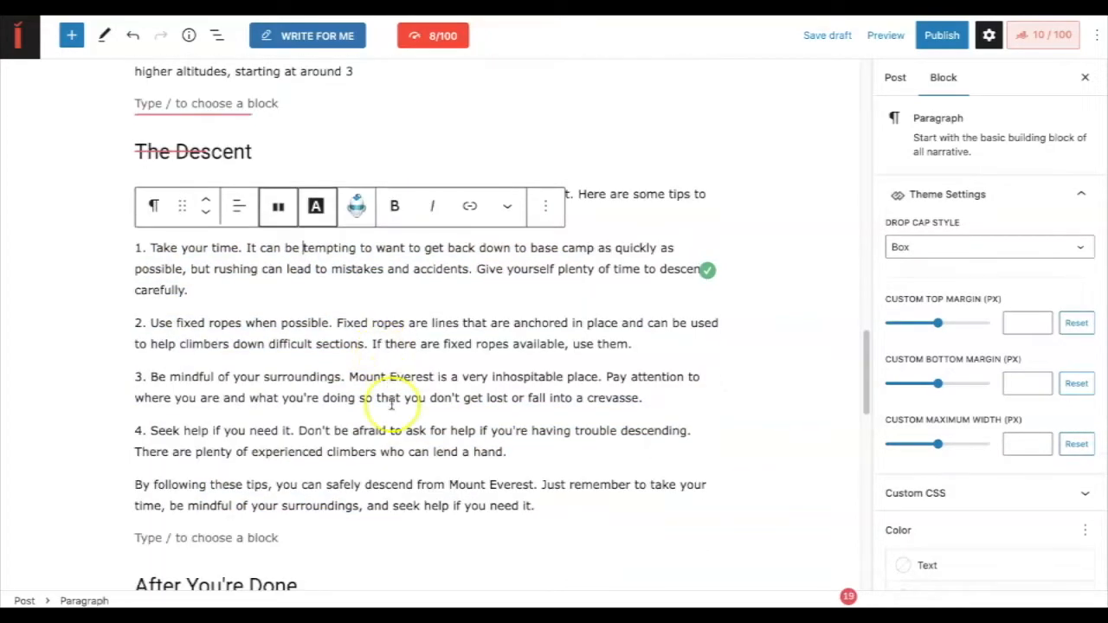
Step: Extend the paragraph "By following these tips" at the end of "The Descent" with GetGenie's Continue Writing option
{"action": "left_click", "coordinate": [530, 505]}
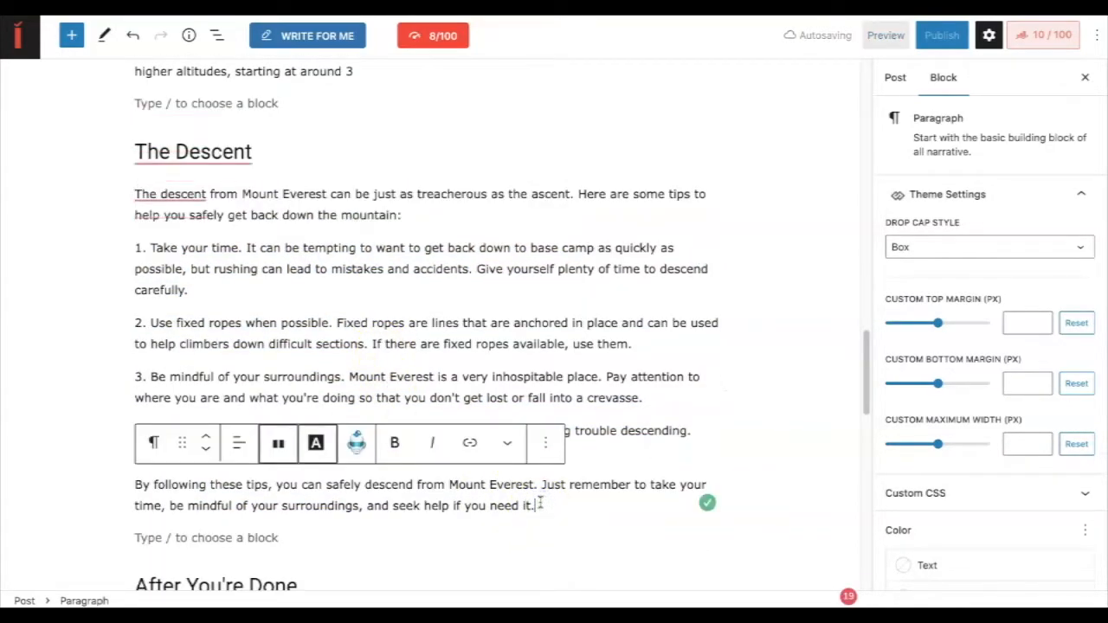
{"action": "left_click", "coordinate": [357, 442]}
{"action": "left_click", "coordinate": [388, 522]}
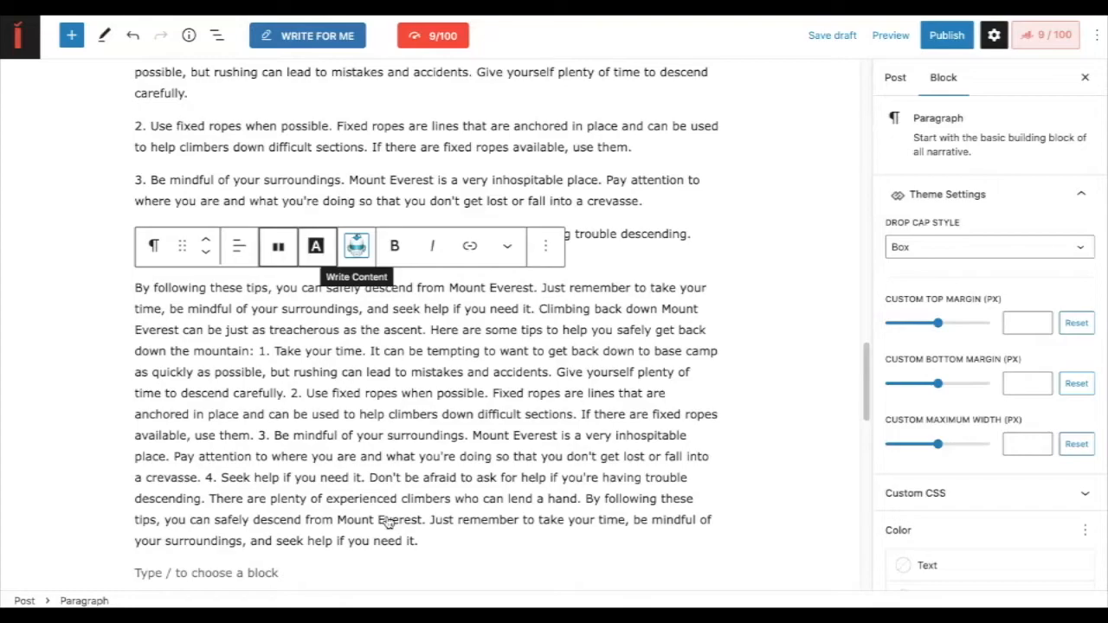
Step: Compare the newly continued text in the last paragraph of "The Descent" with the numbered tips above it
{"action": "scroll", "coordinate": [388, 523], "scroll_direction": "up", "scroll_amount": 3}
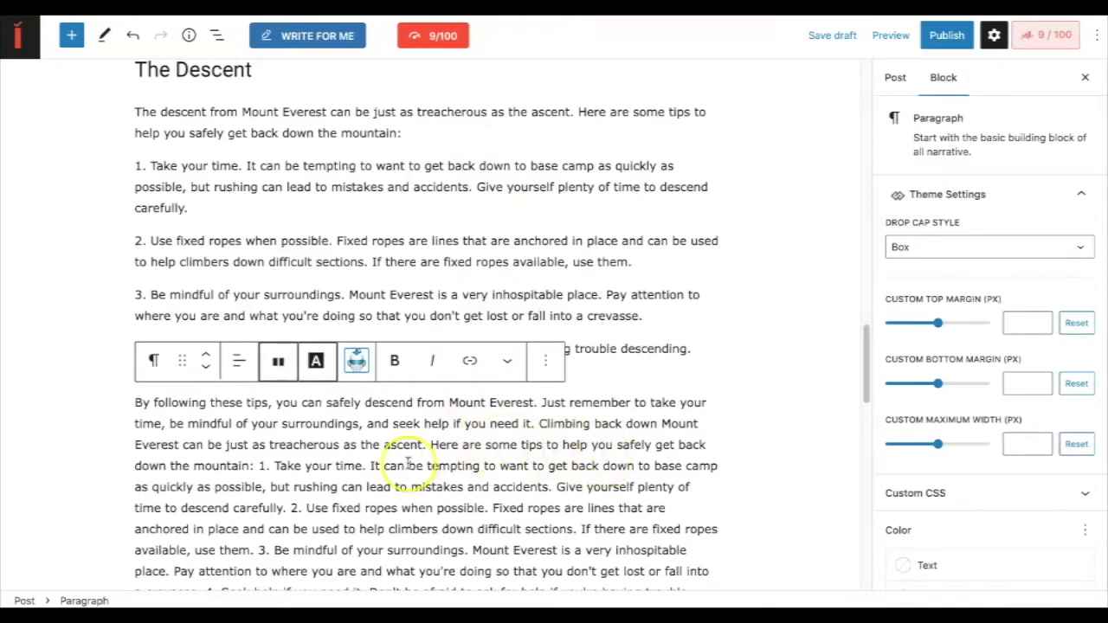
{"action": "scroll", "coordinate": [437, 437], "scroll_direction": "down", "scroll_amount": 2}
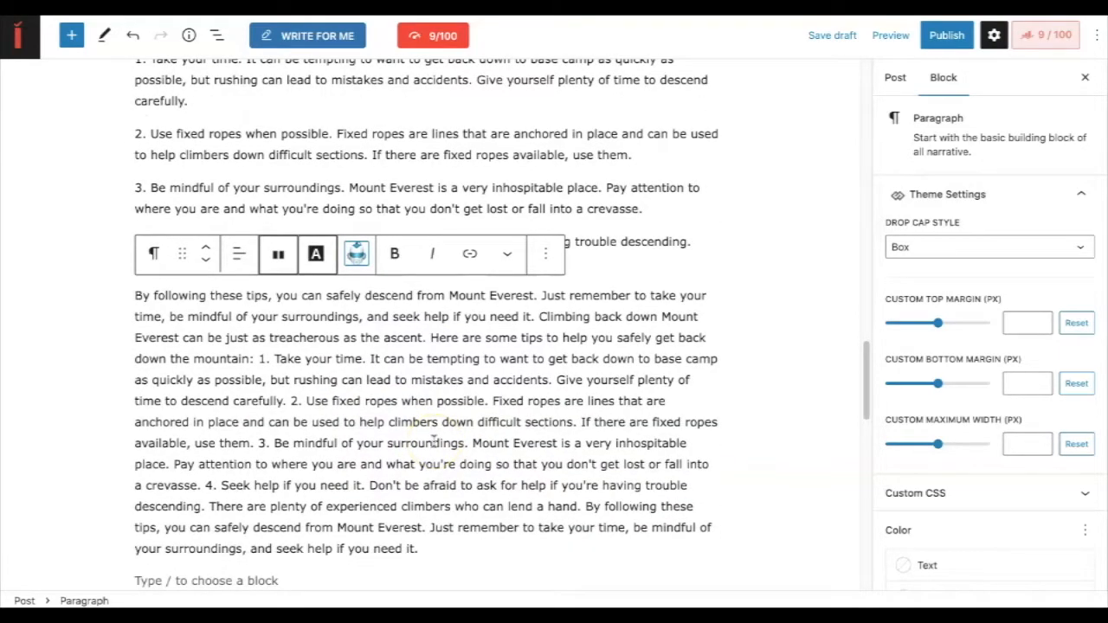
{"action": "scroll", "coordinate": [432, 442], "scroll_direction": "up", "scroll_amount": 2}
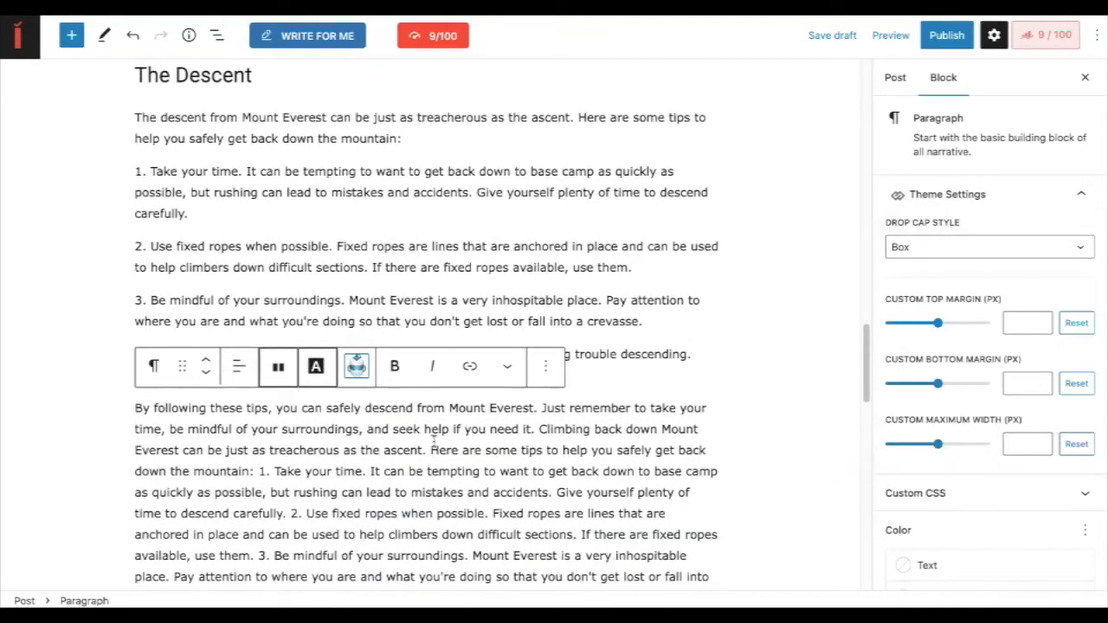
{"action": "scroll", "coordinate": [433, 443], "scroll_direction": "down", "scroll_amount": 2}
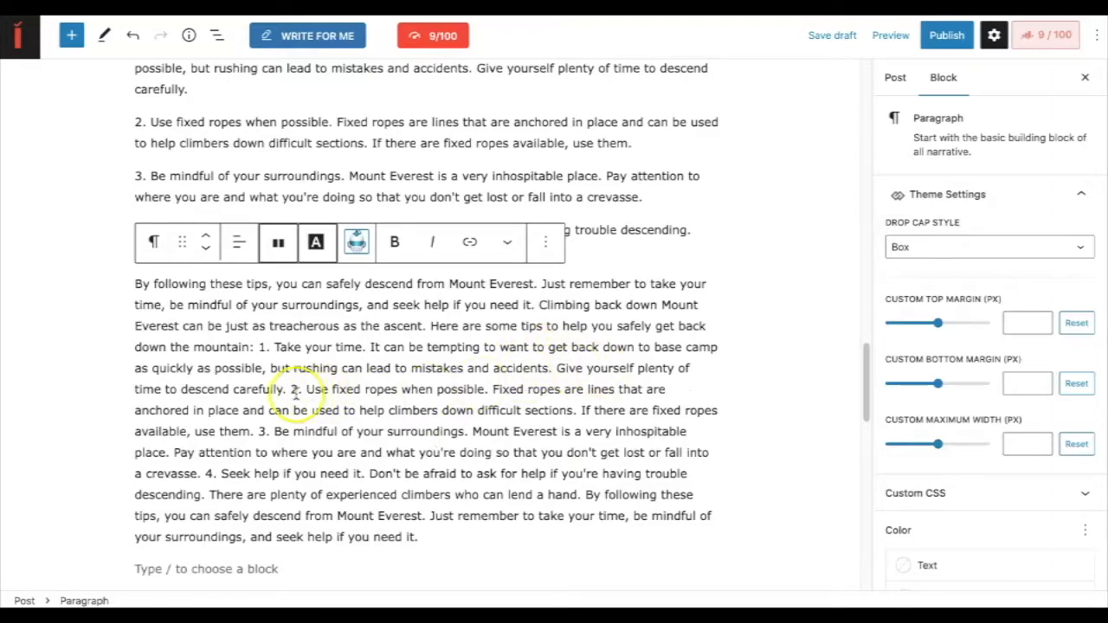
{"action": "scroll", "coordinate": [296, 393], "scroll_direction": "up", "scroll_amount": 1}
{"action": "scroll", "coordinate": [296, 392], "scroll_direction": "up", "scroll_amount": 1}
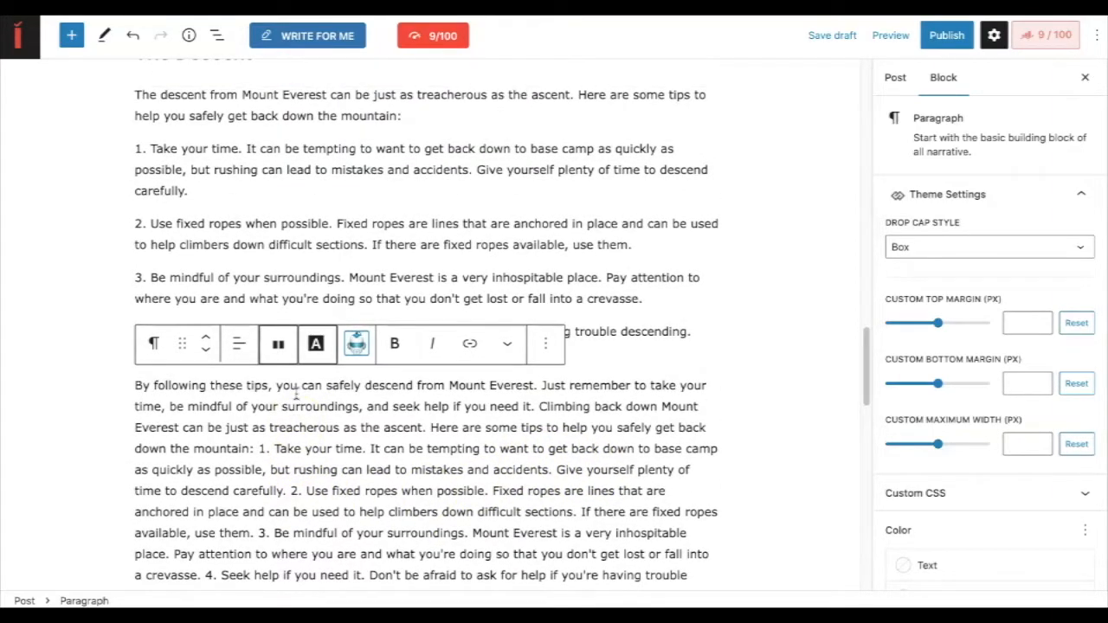
{"action": "scroll", "coordinate": [329, 427], "scroll_direction": "down", "scroll_amount": 2}
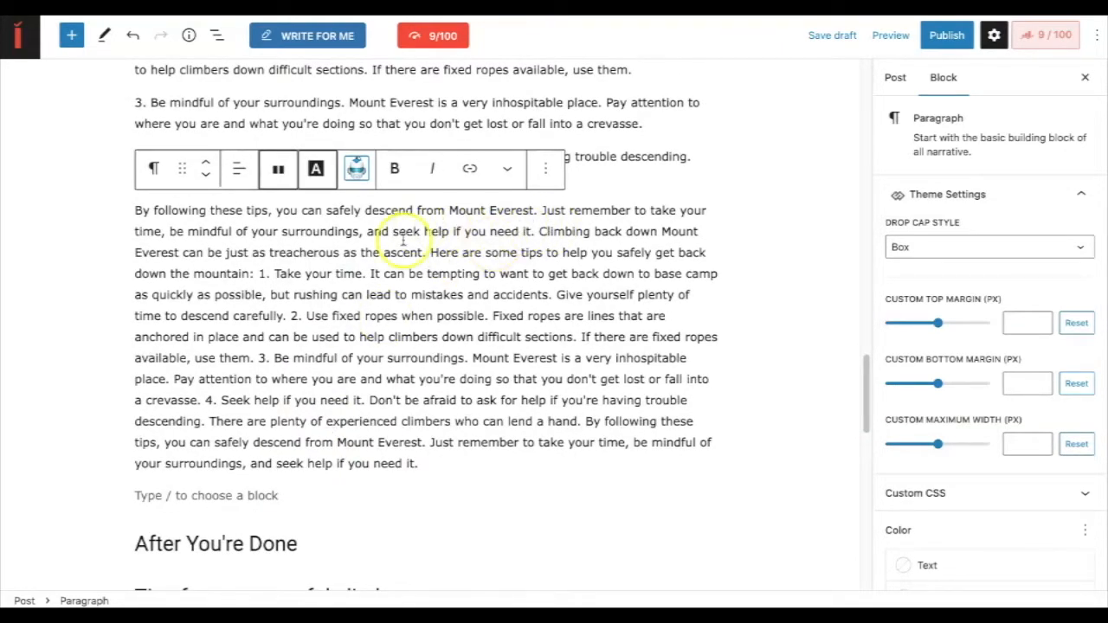
{"action": "scroll", "coordinate": [407, 234], "scroll_direction": "up", "scroll_amount": 2}
{"action": "scroll", "coordinate": [403, 243], "scroll_direction": "up", "scroll_amount": 1}
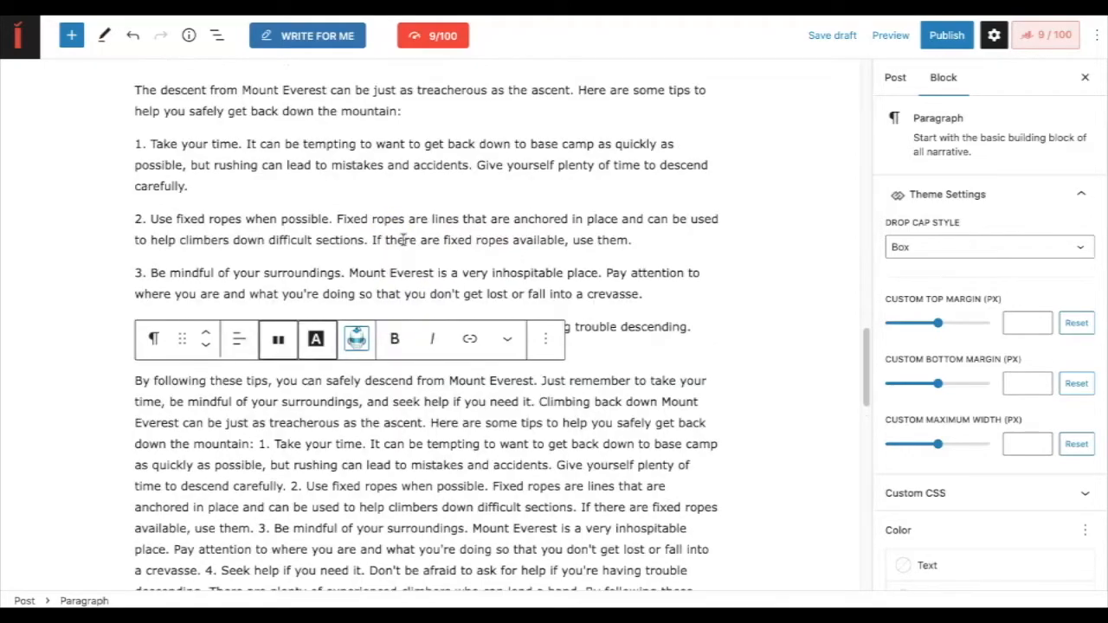
Step: Delete all text of the paragraph starting "By following these tips" at the end of "The Descent"
{"action": "scroll", "coordinate": [260, 243], "scroll_direction": "down", "scroll_amount": 2}
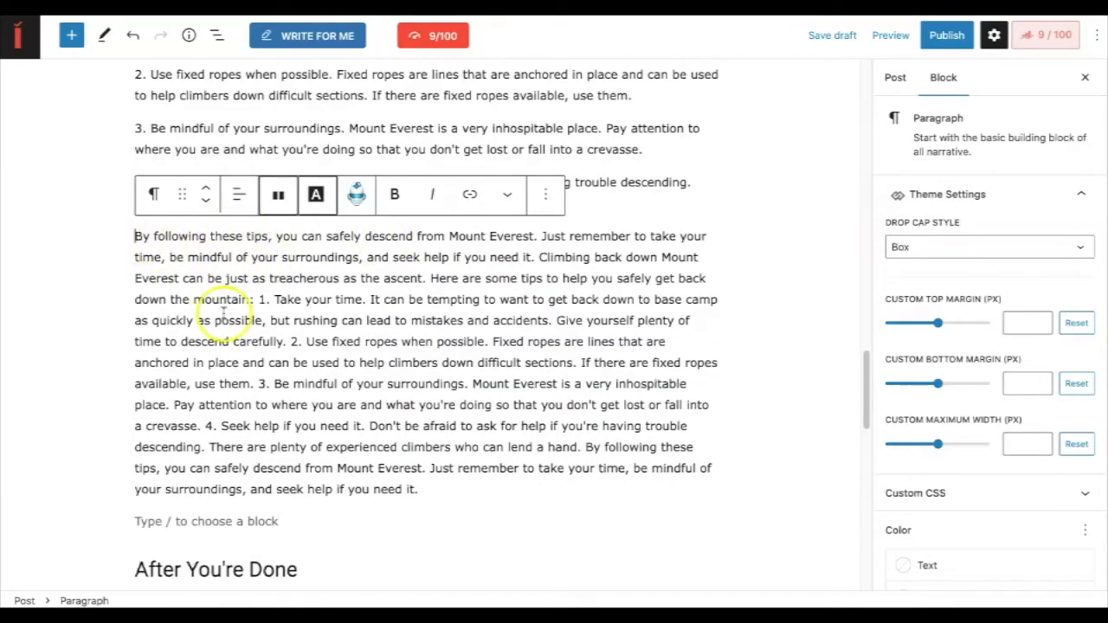
{"action": "triple_click", "coordinate": [419, 487]}
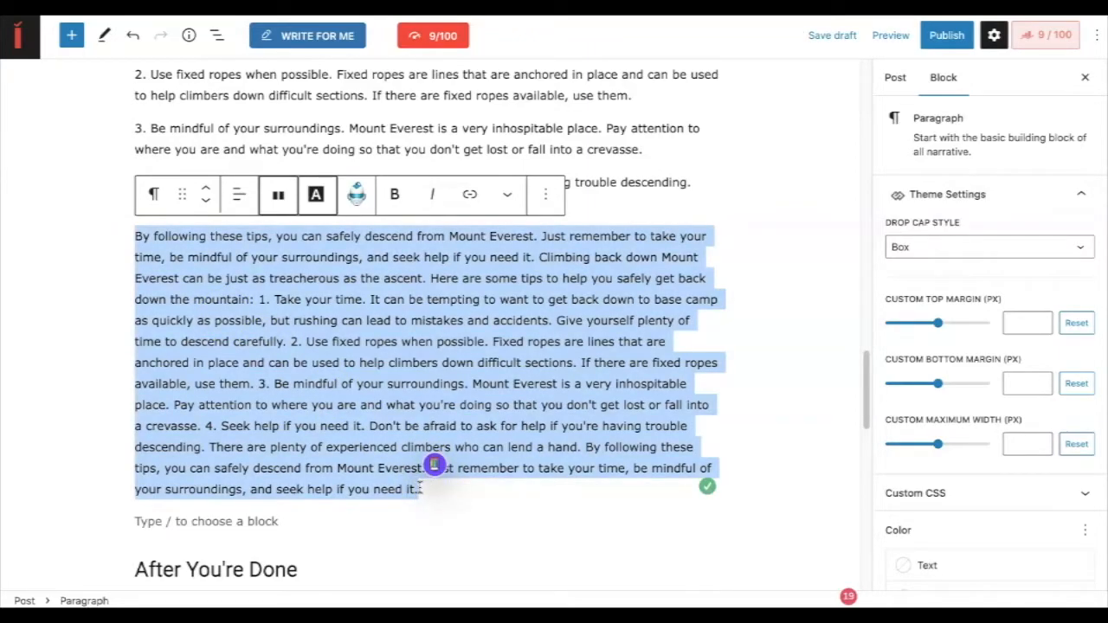
{"action": "key", "text": "BackSpace"}
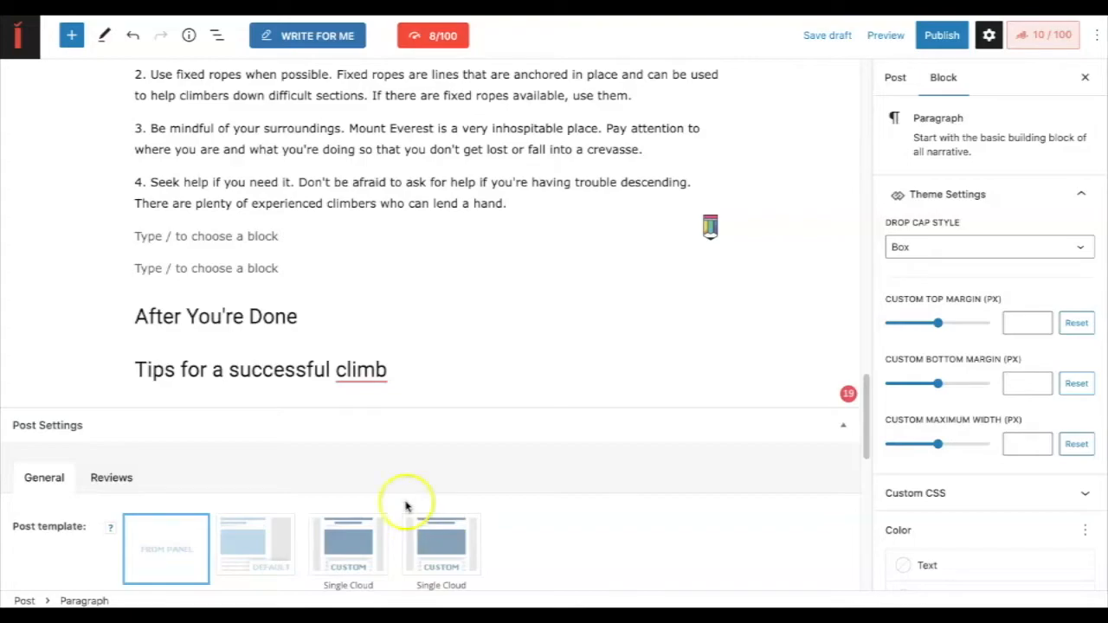
{"action": "left_click", "coordinate": [251, 279]}
Step: Add an empty paragraph below the heading "After You're Done" and generate its section text with GetGenie's Expand Outline option
{"action": "left_click", "coordinate": [305, 311]}
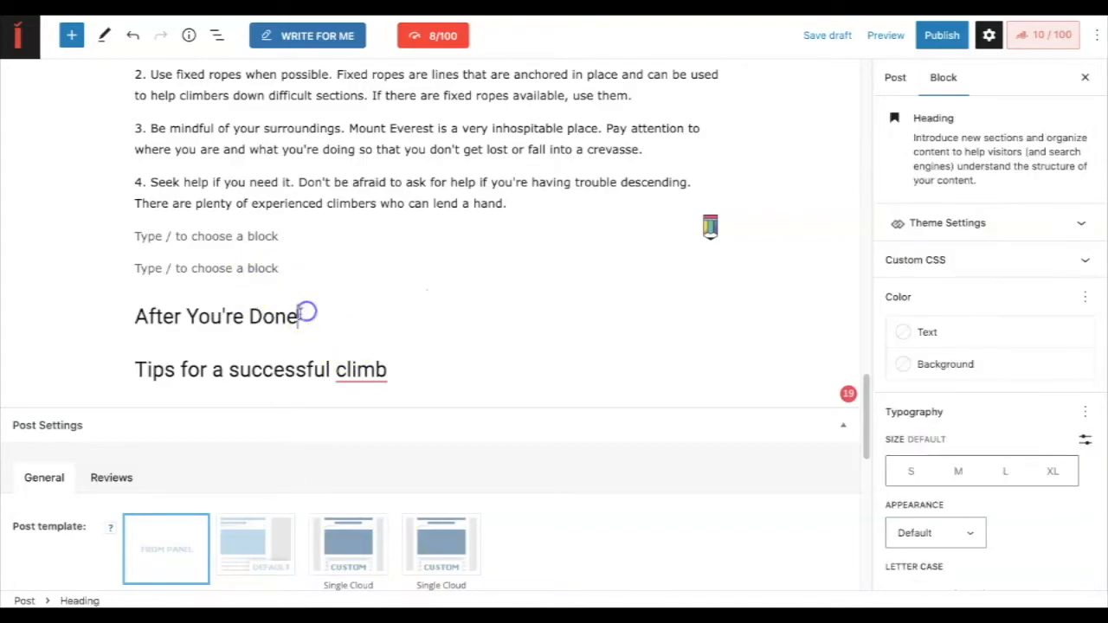
{"action": "left_click_drag", "start_coordinate": [297, 314], "coordinate": [124, 317]}
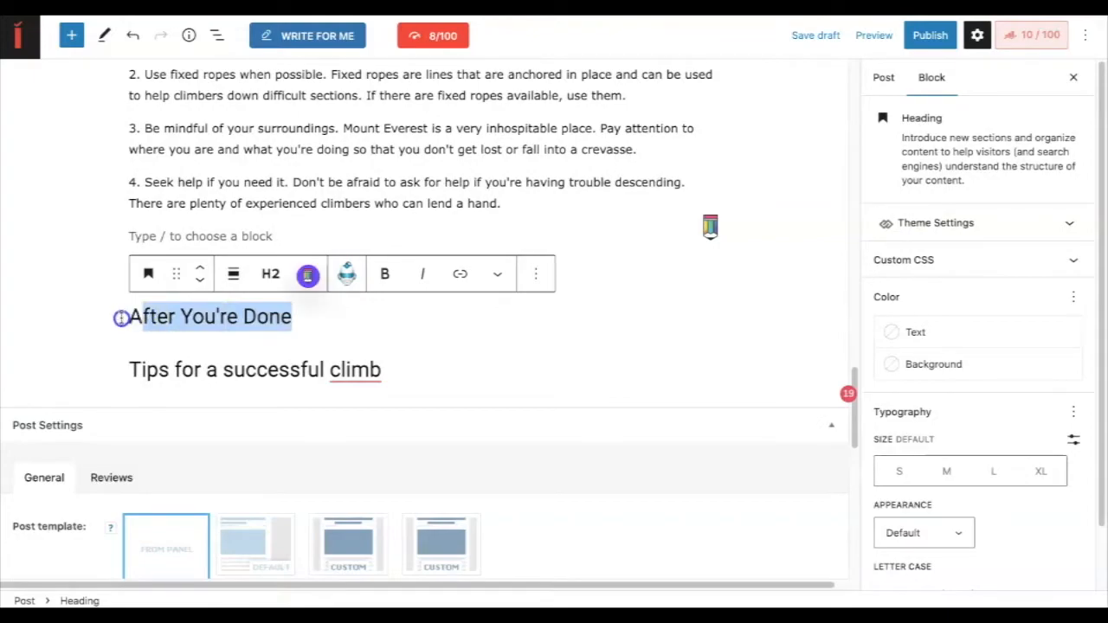
{"action": "left_click", "coordinate": [292, 317]}
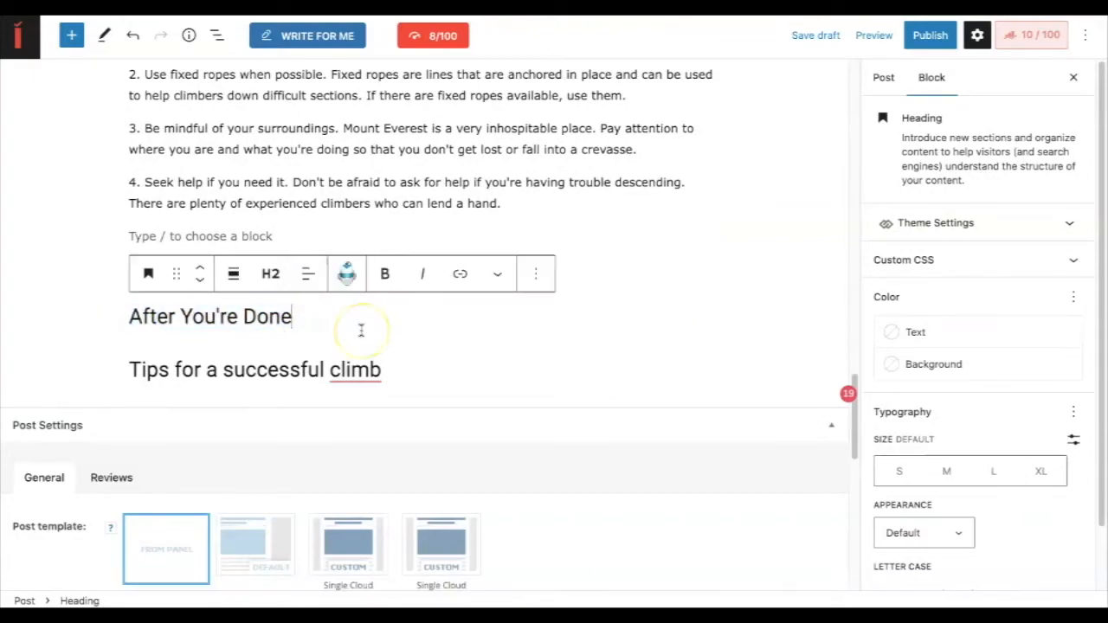
{"action": "key", "text": "Return"}
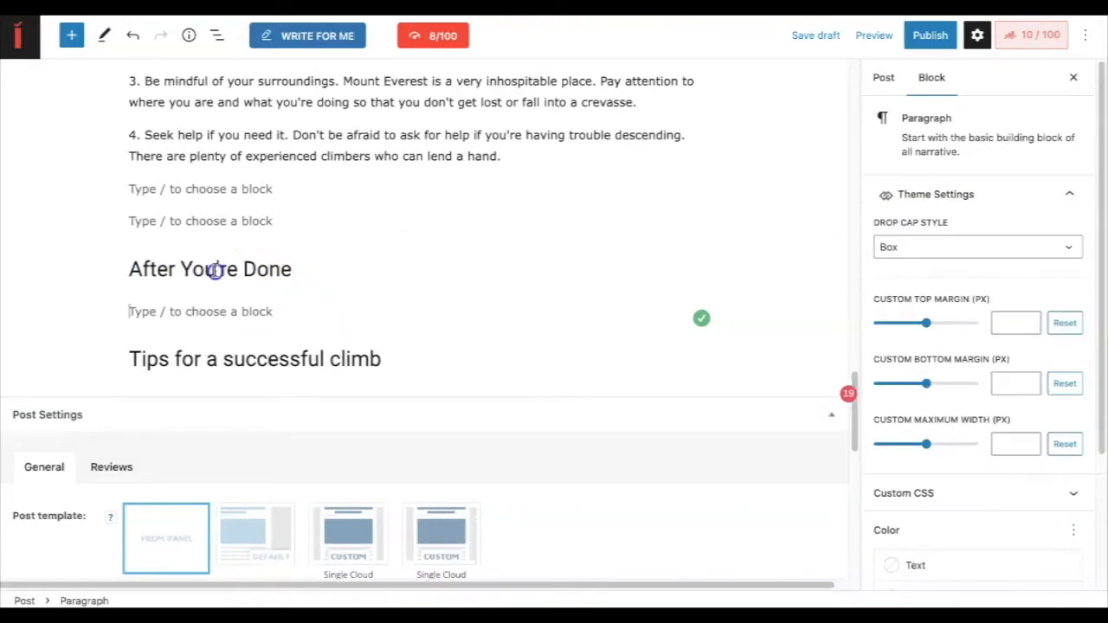
{"action": "triple_click", "coordinate": [136, 270]}
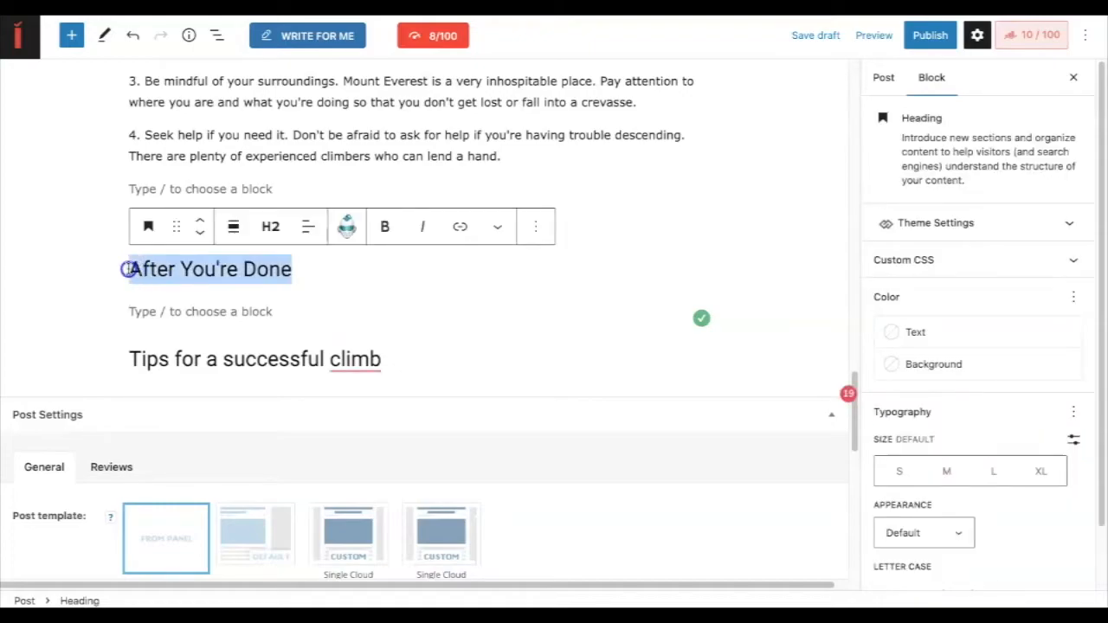
{"action": "left_click", "coordinate": [355, 230]}
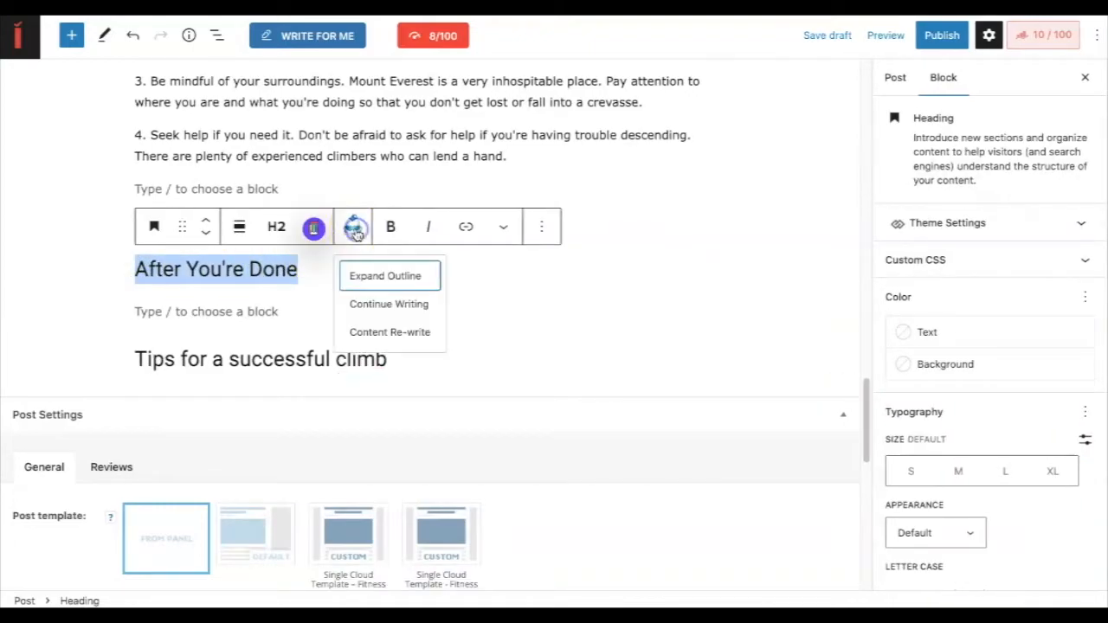
{"action": "left_click", "coordinate": [372, 276]}
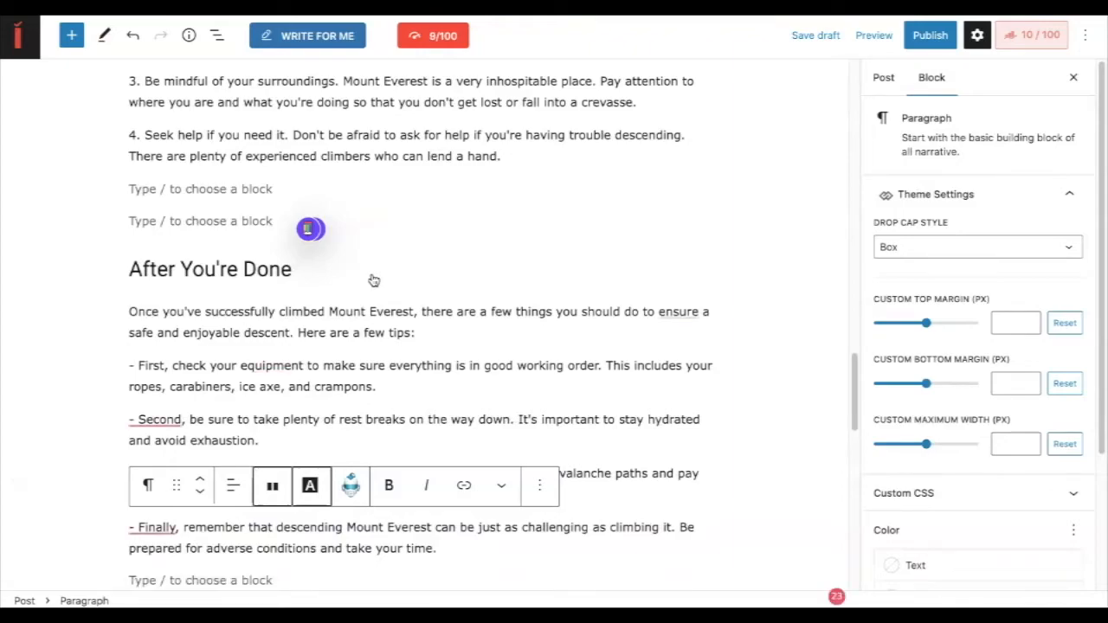
Step: Copy the five generated paragraphs below the heading "After You're Done", from "Once you've successfully climbed" through "take your time."
{"action": "scroll", "coordinate": [372, 398], "scroll_direction": "down", "scroll_amount": 1}
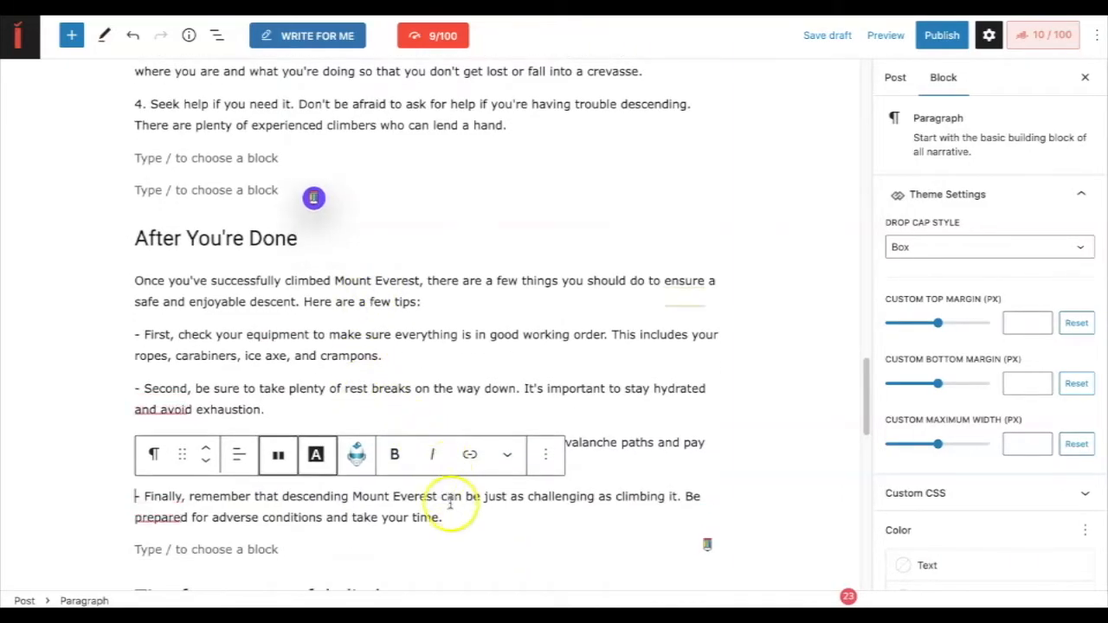
{"action": "left_click", "coordinate": [452, 518]}
{"action": "left_click_drag", "start_coordinate": [375, 503], "coordinate": [130, 286]}
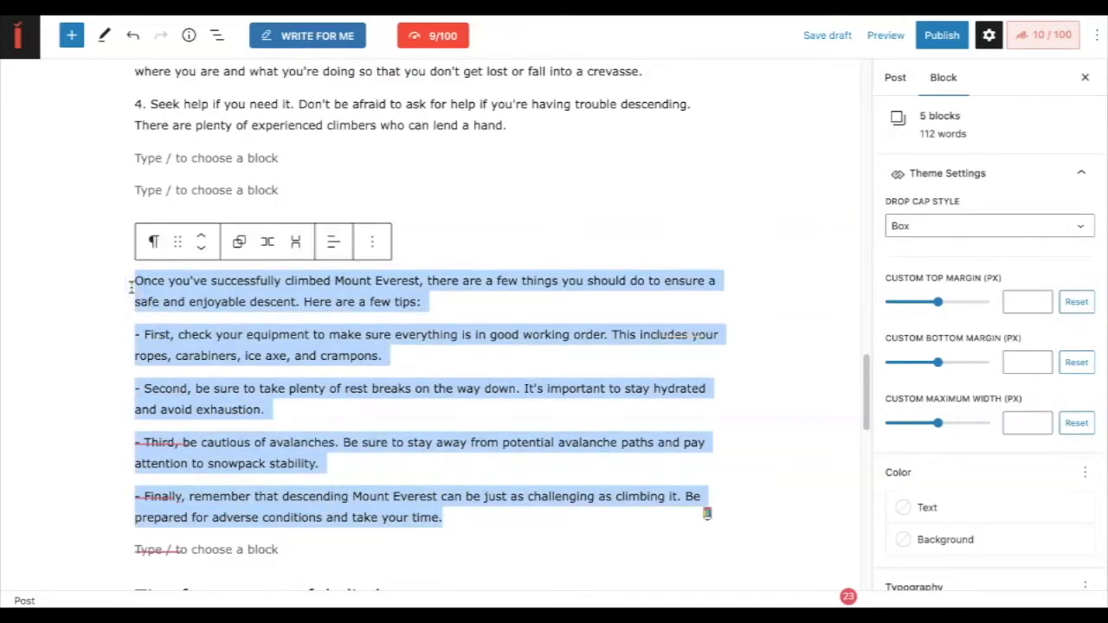
{"action": "key", "text": "ctrl+c"}
Step: Extend the last paragraph under "After You're Done", ending in "take your time.", with GetGenie's Continue Writing option
{"action": "left_click", "coordinate": [456, 522]}
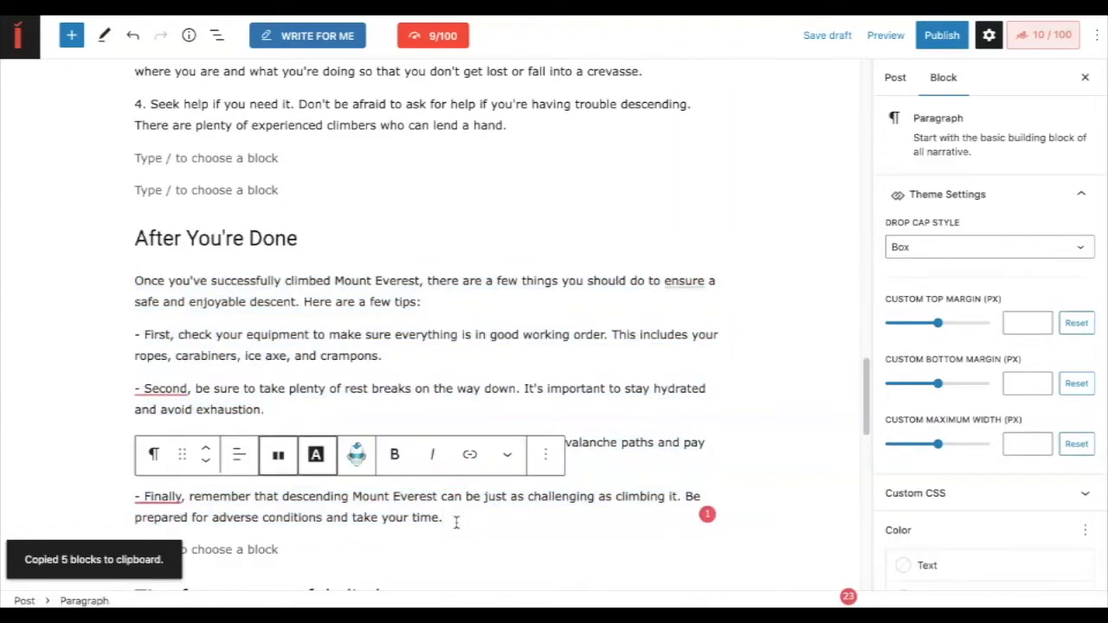
{"action": "left_click", "coordinate": [357, 454]}
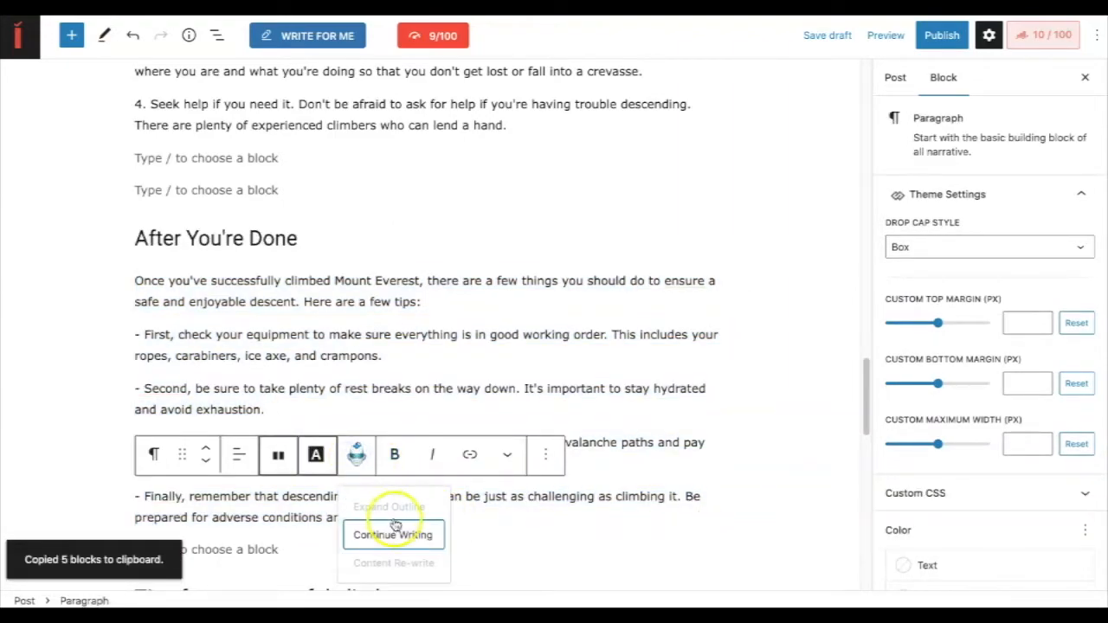
{"action": "left_click", "coordinate": [393, 534]}
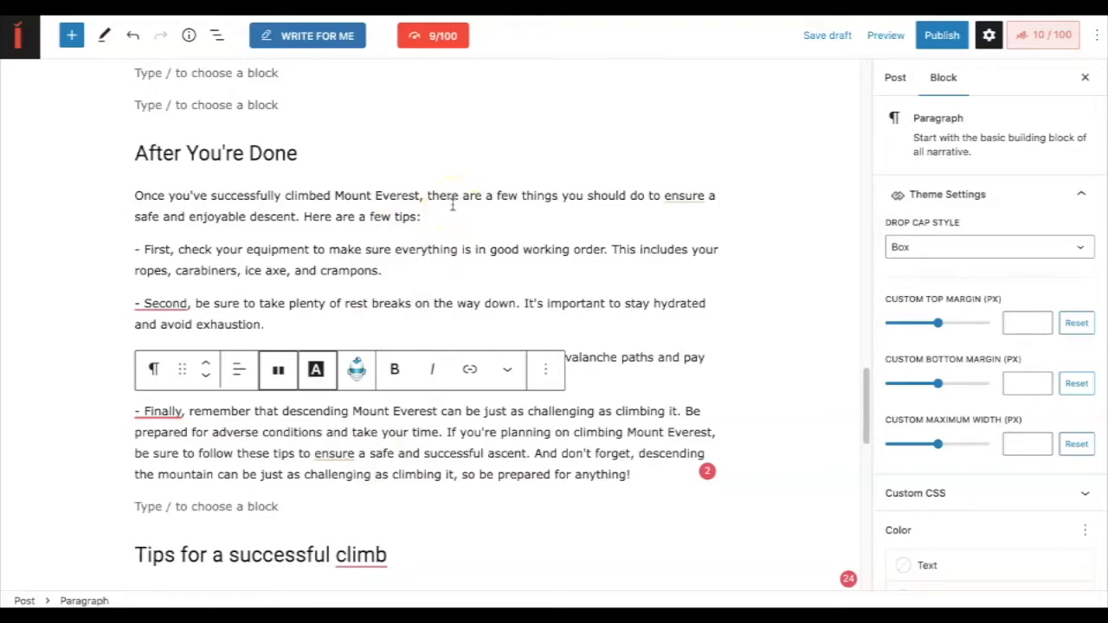
Step: Review the generated text from the ascent section through "The Descent" and "After You're Done"
{"action": "scroll", "coordinate": [452, 205], "scroll_direction": "up", "scroll_amount": 4}
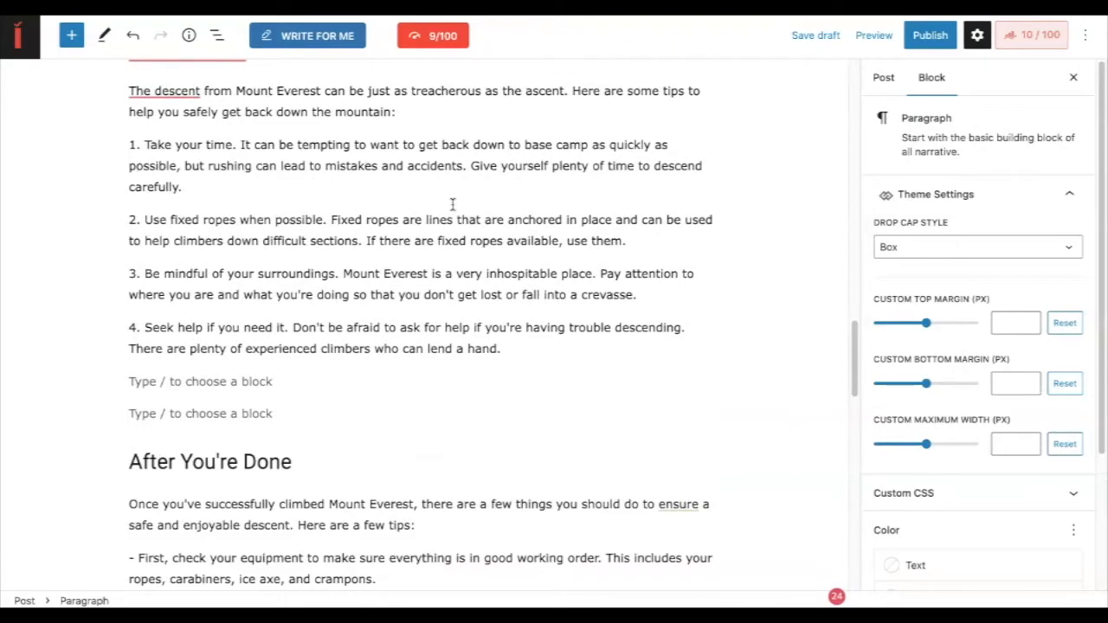
{"action": "scroll", "coordinate": [452, 206], "scroll_direction": "up", "scroll_amount": 1}
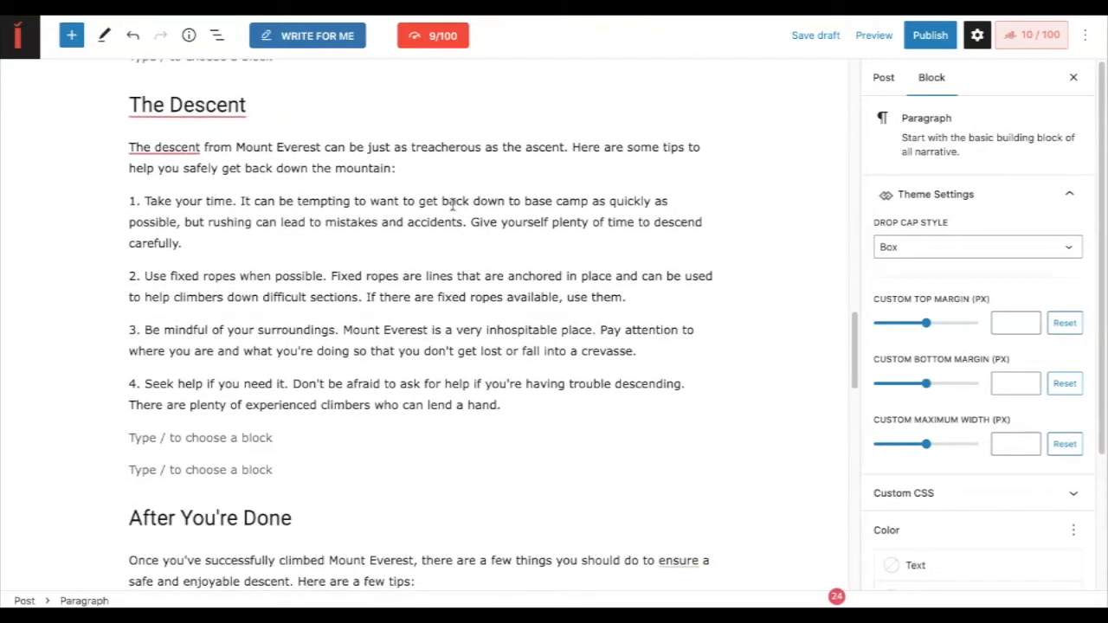
{"action": "scroll", "coordinate": [452, 206], "scroll_direction": "up", "scroll_amount": 3}
{"action": "scroll", "coordinate": [452, 205], "scroll_direction": "up", "scroll_amount": 2}
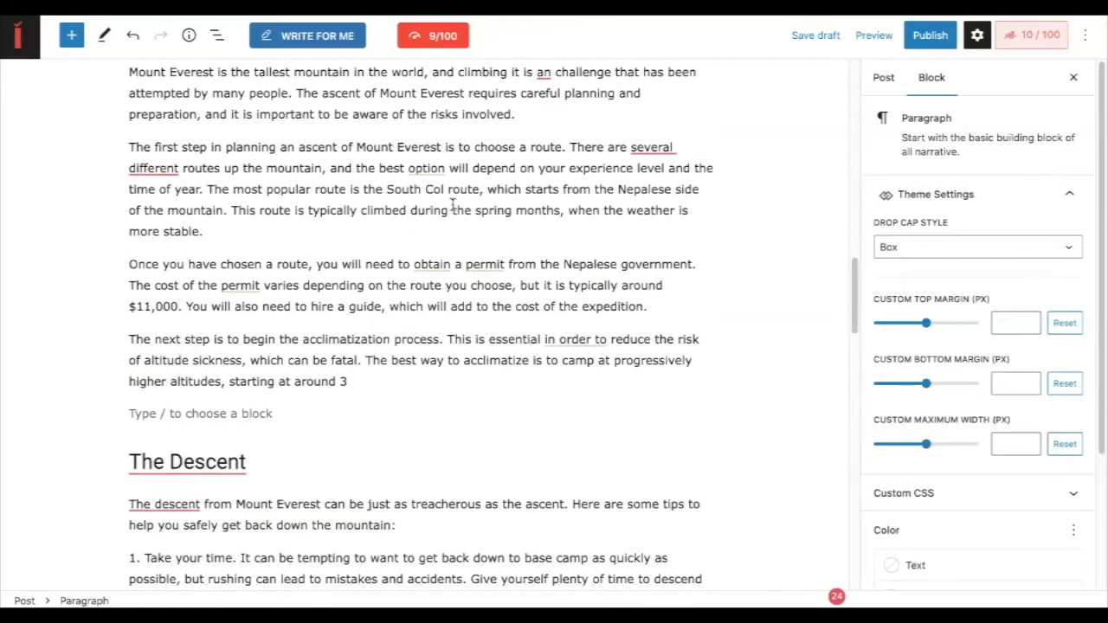
{"action": "scroll", "coordinate": [452, 205], "scroll_direction": "down", "scroll_amount": 10}
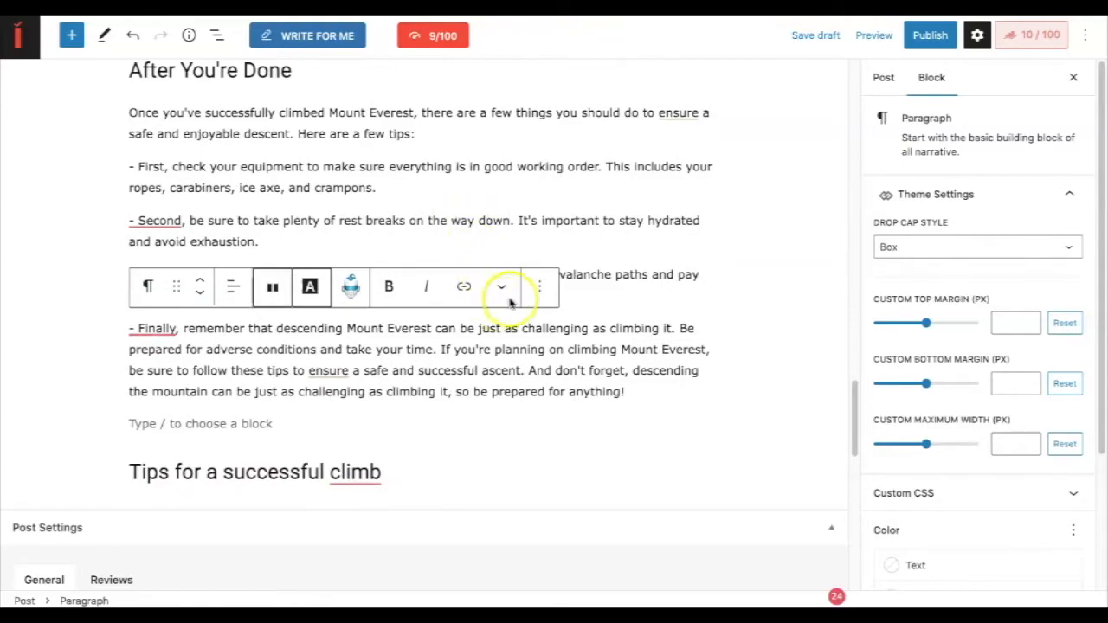
{"action": "left_click", "coordinate": [577, 220]}
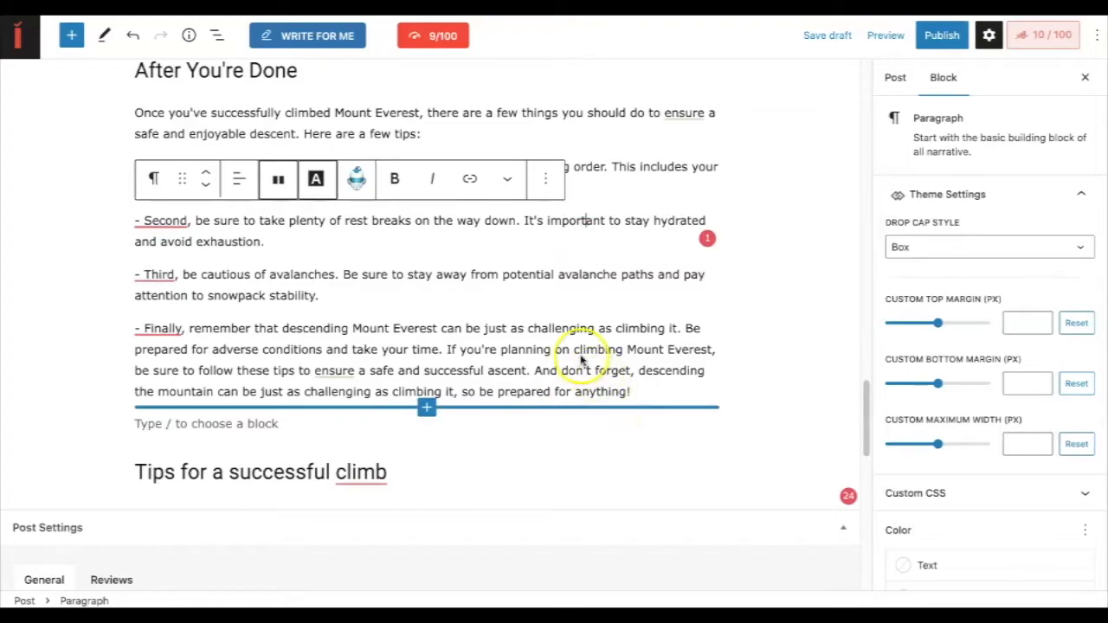
Step: Generate the section text for the heading "Tips for a successful climb" with GetGenie's Expand Outline option
{"action": "scroll", "coordinate": [580, 359], "scroll_direction": "down", "scroll_amount": 3}
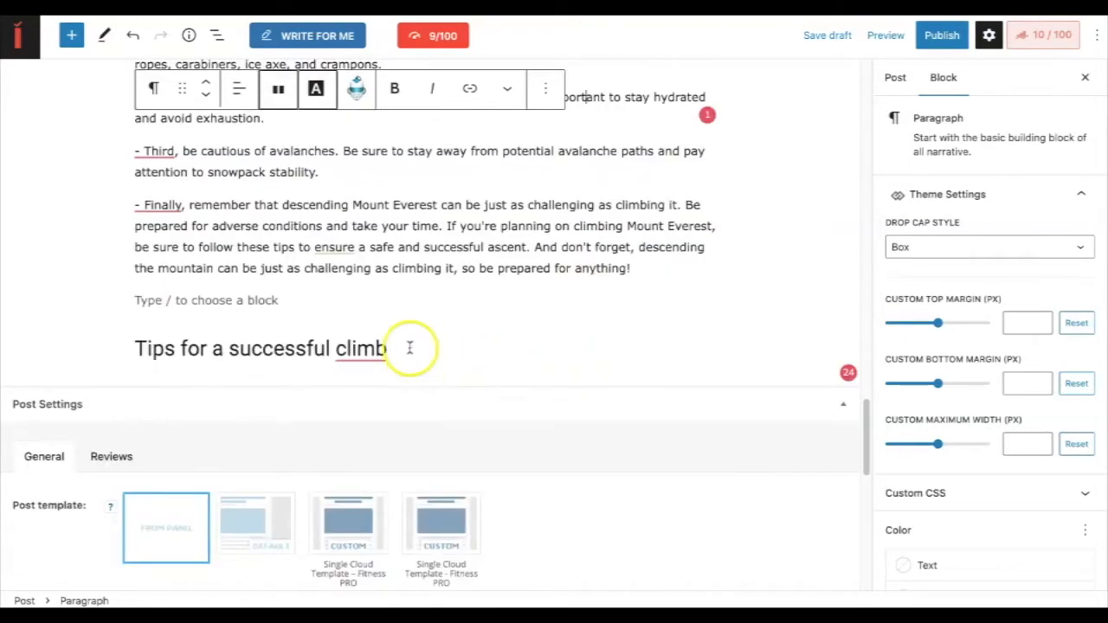
{"action": "left_click", "coordinate": [394, 349]}
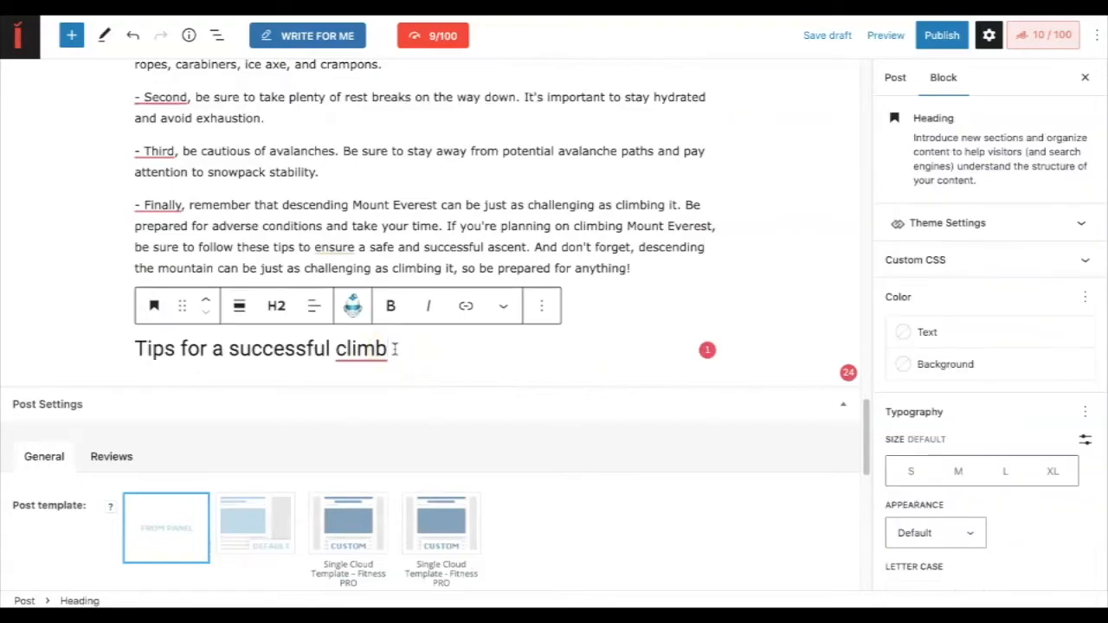
{"action": "left_click", "coordinate": [352, 308]}
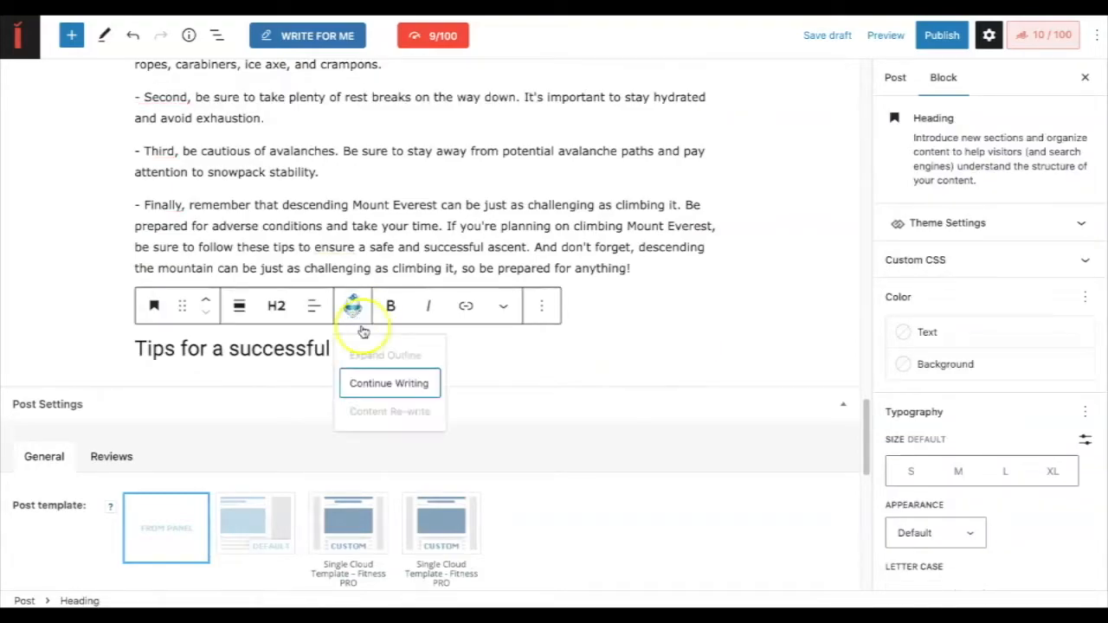
{"action": "left_click", "coordinate": [223, 361]}
{"action": "left_click", "coordinate": [483, 343]}
{"action": "left_click", "coordinate": [358, 348]}
{"action": "left_click_drag", "start_coordinate": [387, 348], "coordinate": [143, 353]}
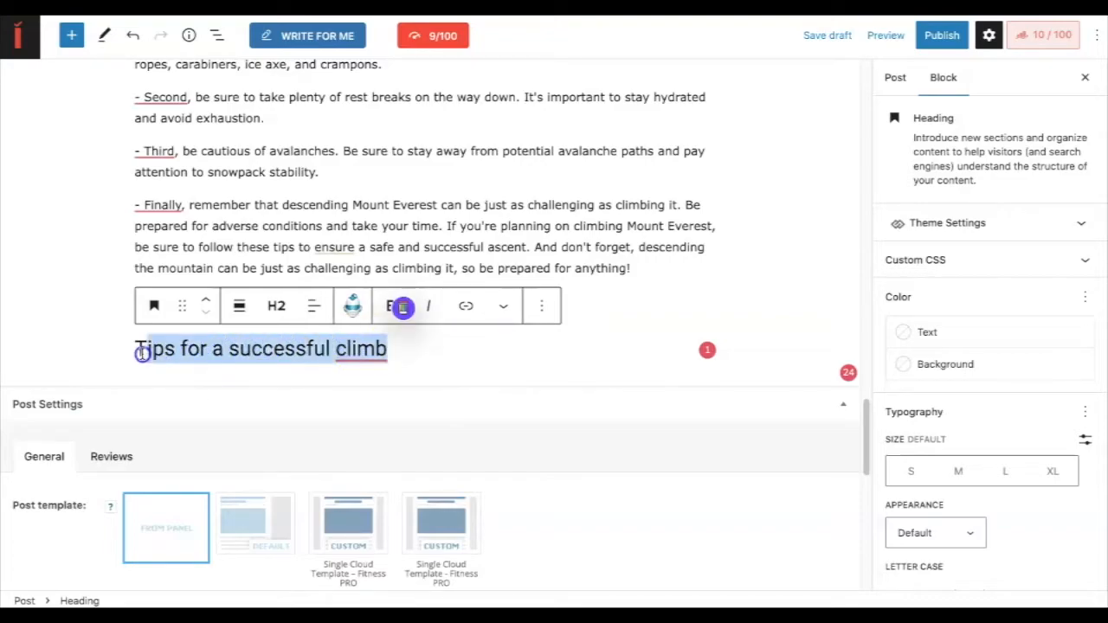
{"action": "left_click", "coordinate": [133, 349], "text": "shift"}
{"action": "left_click", "coordinate": [349, 310]}
{"action": "left_click", "coordinate": [383, 358]}
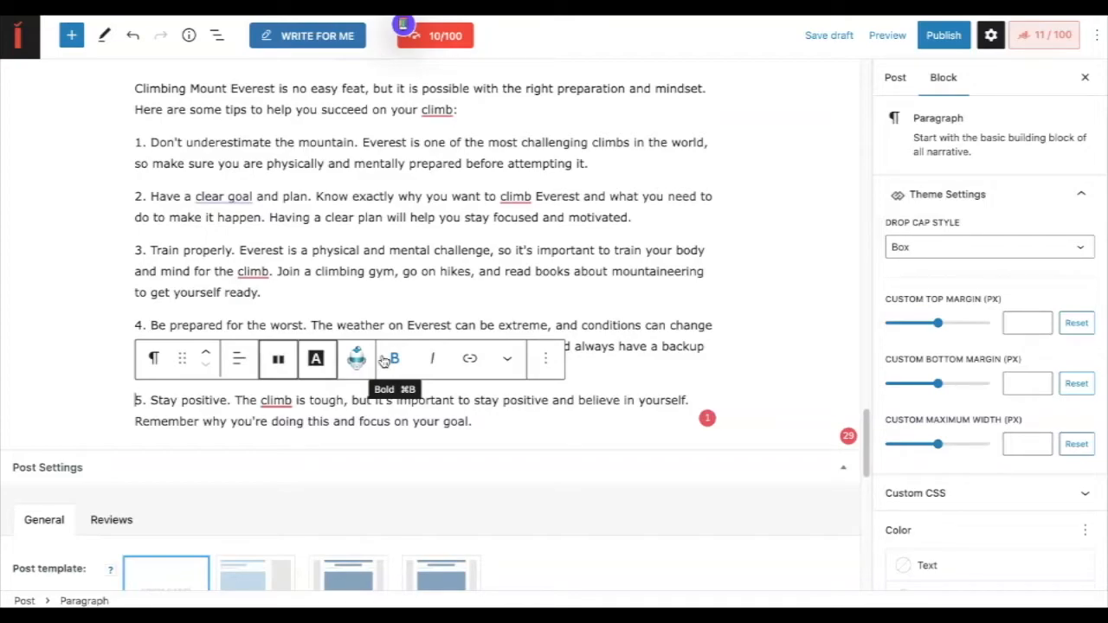
Step: Read through the introduction and five numbered tips generated below the heading "Tips for a successful climb"
{"action": "left_click", "coordinate": [223, 197]}
{"action": "scroll", "coordinate": [222, 201], "scroll_direction": "up", "scroll_amount": 1}
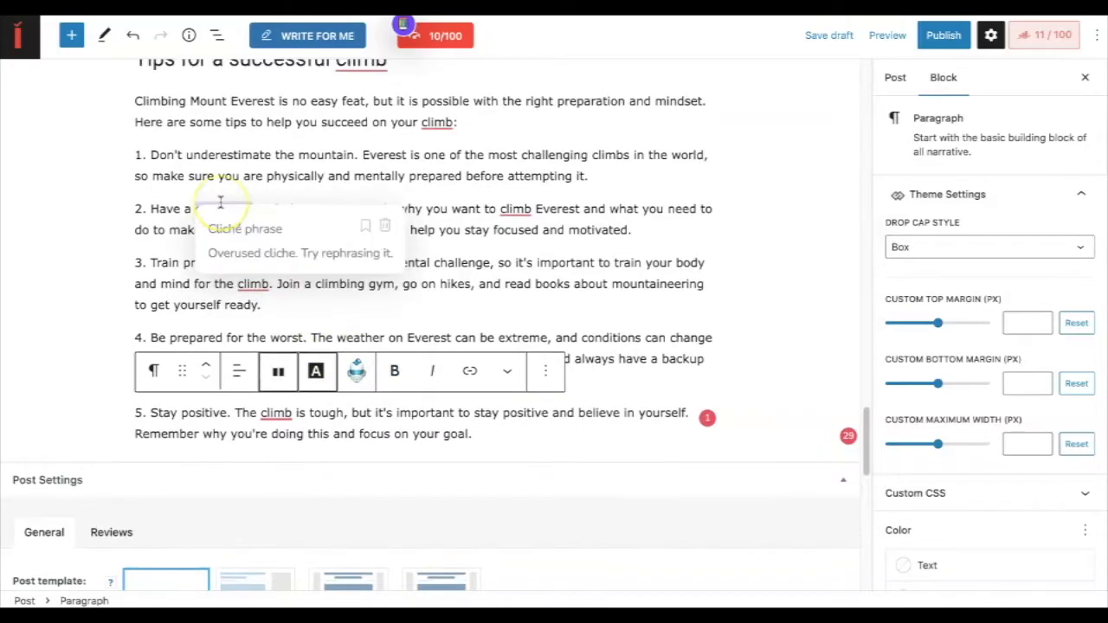
{"action": "left_click", "coordinate": [500, 213]}
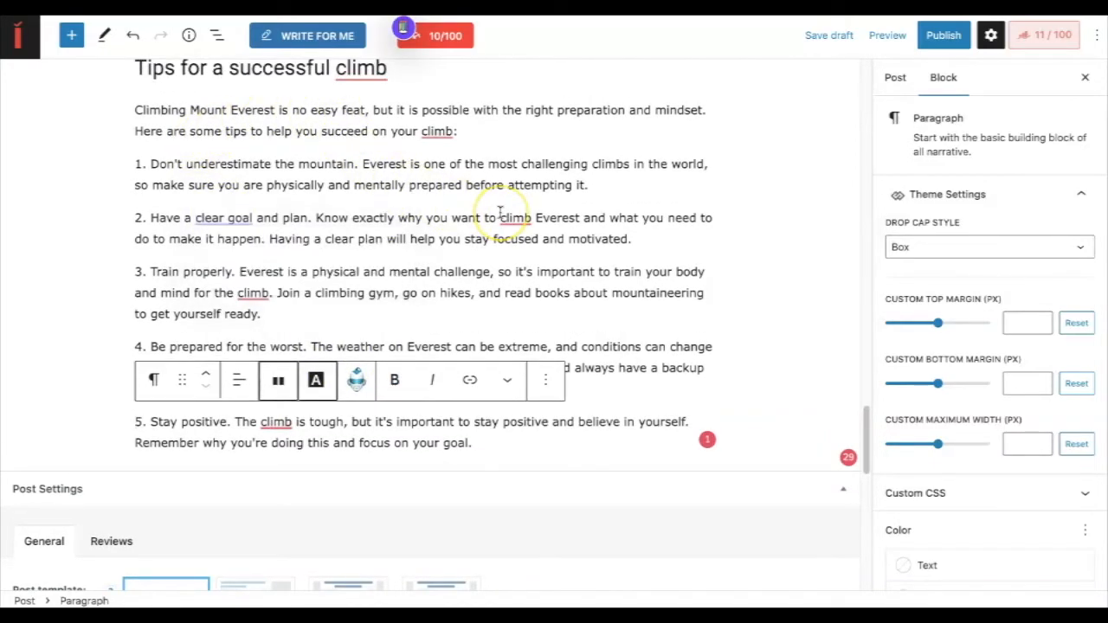
{"action": "scroll", "coordinate": [500, 214], "scroll_direction": "up", "scroll_amount": 1}
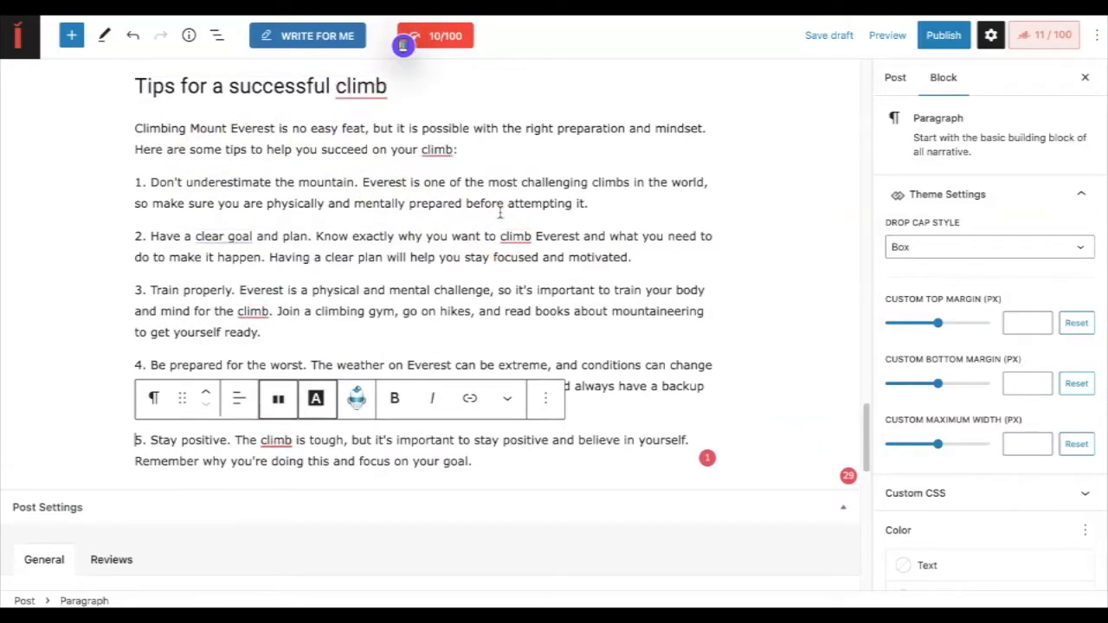
{"action": "scroll", "coordinate": [499, 213], "scroll_direction": "up", "scroll_amount": 1}
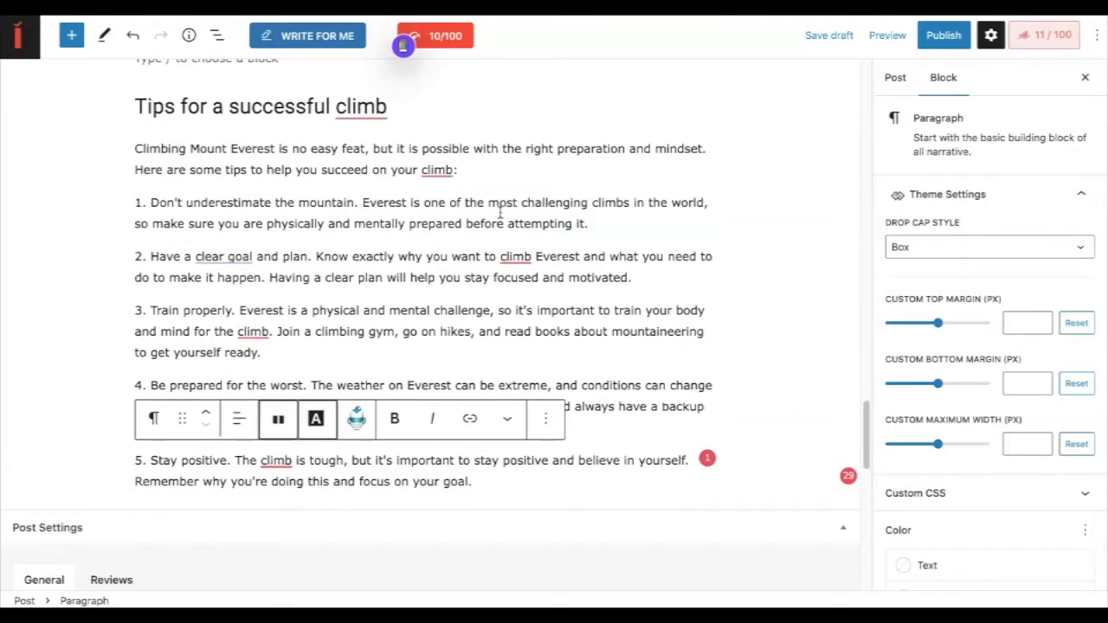
{"action": "left_click", "coordinate": [370, 111]}
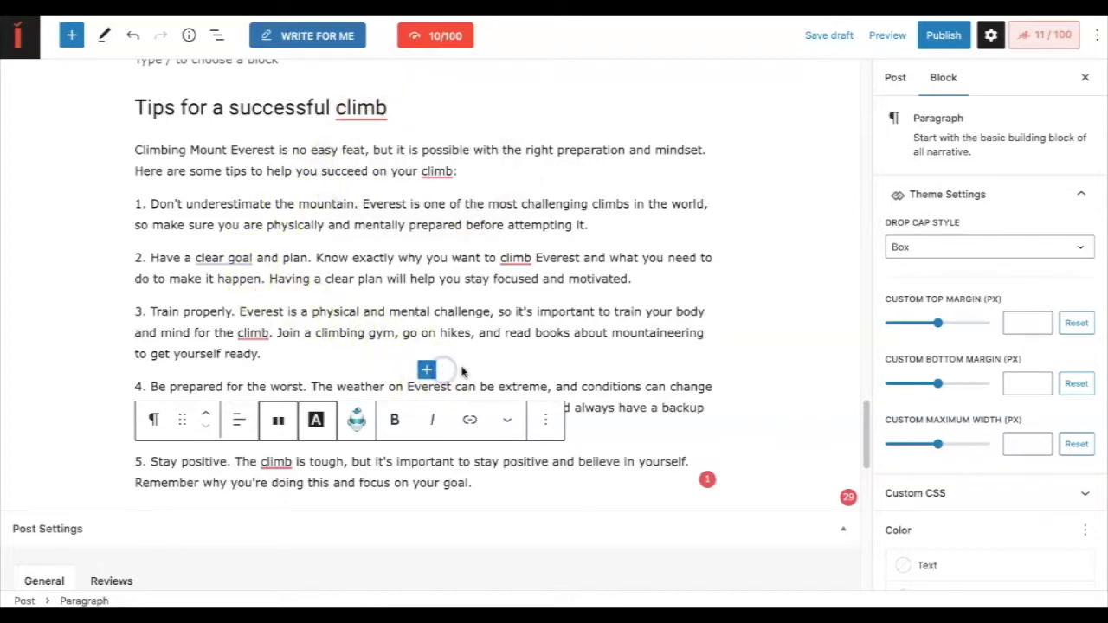
{"action": "scroll", "coordinate": [492, 368], "scroll_direction": "down", "scroll_amount": 1}
{"action": "scroll", "coordinate": [491, 368], "scroll_direction": "down", "scroll_amount": 2}
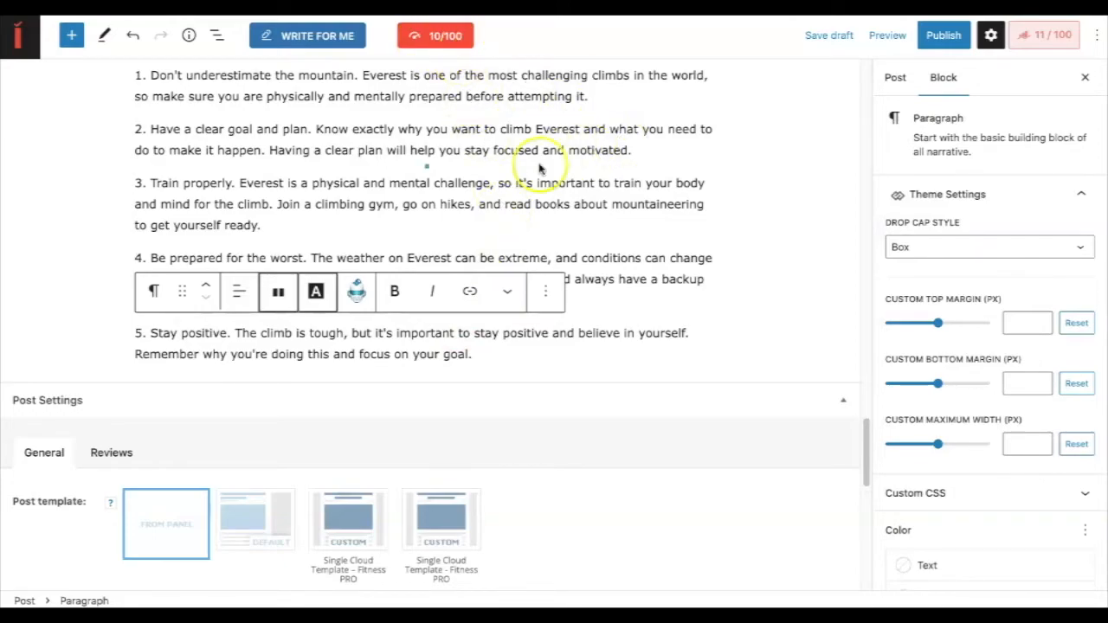
{"action": "scroll", "coordinate": [545, 204], "scroll_direction": "down", "scroll_amount": 3}
{"action": "scroll", "coordinate": [545, 204], "scroll_direction": "up", "scroll_amount": 10}
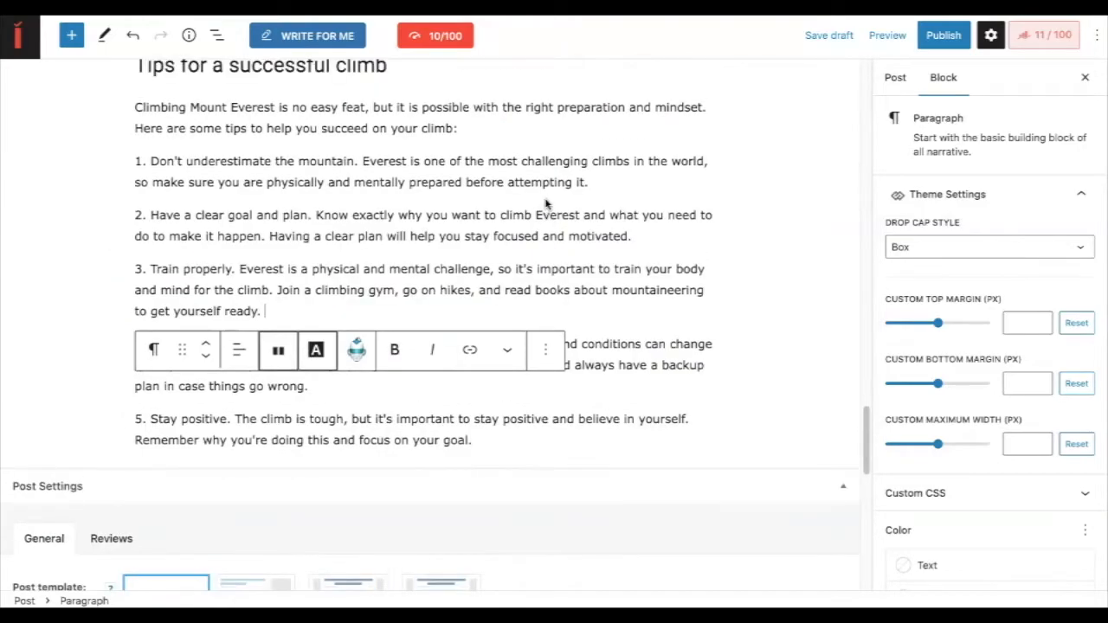
{"action": "scroll", "coordinate": [545, 205], "scroll_direction": "up", "scroll_amount": 10}
{"action": "scroll", "coordinate": [546, 205], "scroll_direction": "up", "scroll_amount": 10}
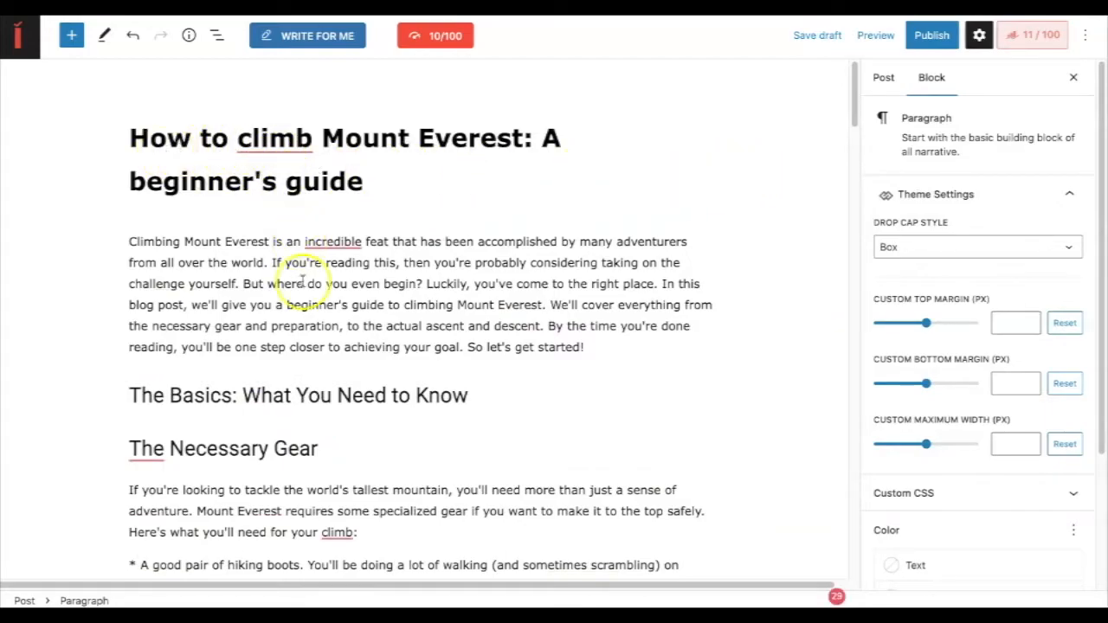
{"action": "scroll", "coordinate": [301, 283], "scroll_direction": "down", "scroll_amount": 3}
{"action": "left_click_drag", "start_coordinate": [472, 270], "coordinate": [136, 268]}
{"action": "left_click", "coordinate": [345, 229]}
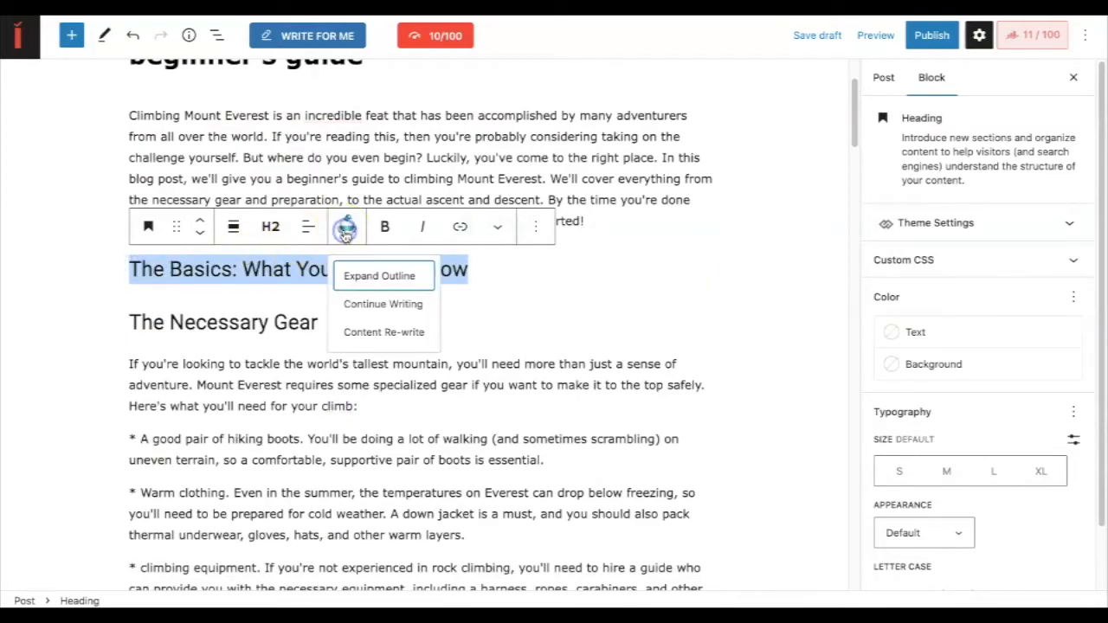
{"action": "left_click", "coordinate": [377, 332]}
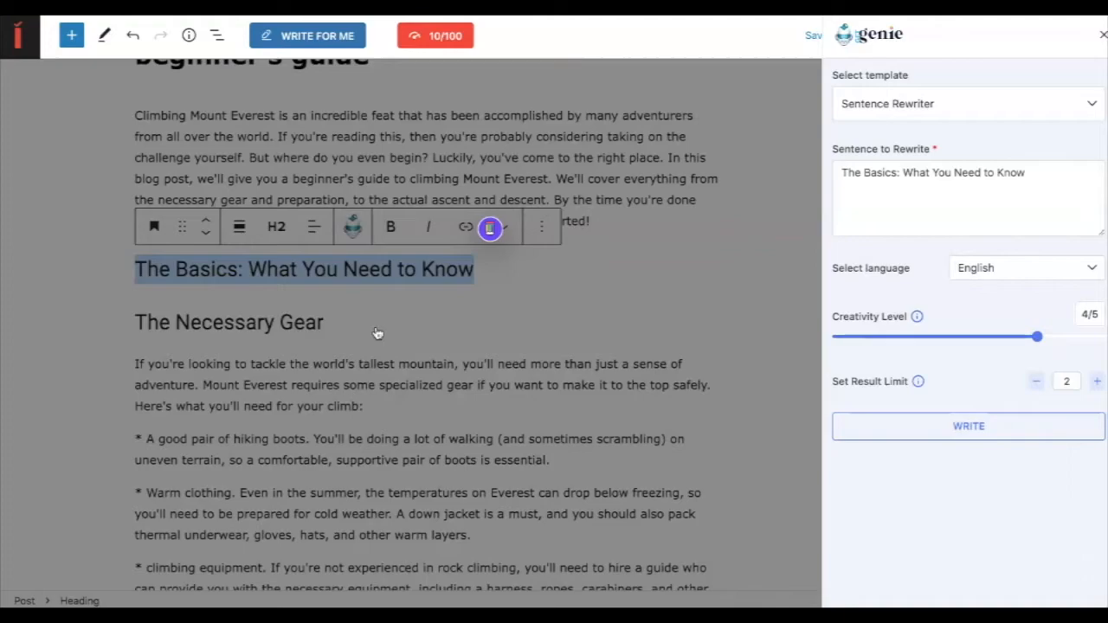
{"action": "left_click", "coordinate": [318, 408]}
{"action": "left_click", "coordinate": [244, 390]}
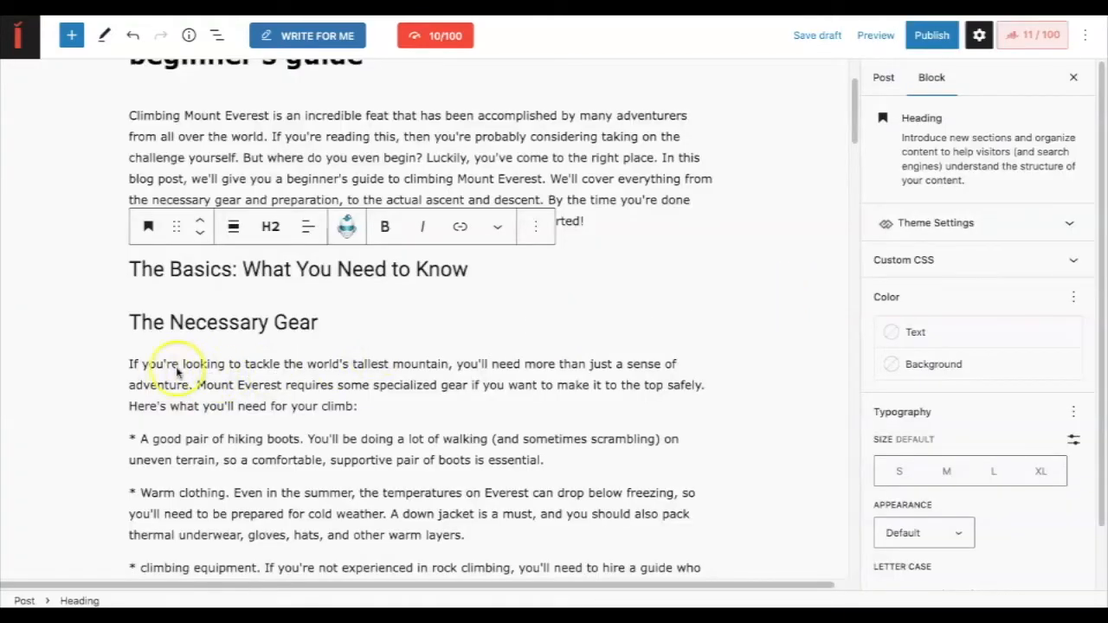
Step: Generate two English rewrites of the first paragraph under "The Necessary Gear" with GetGenie's Paragraph Rewriter at creativity level 4/5, and compare them
{"action": "left_click_drag", "start_coordinate": [128, 364], "coordinate": [360, 410]}
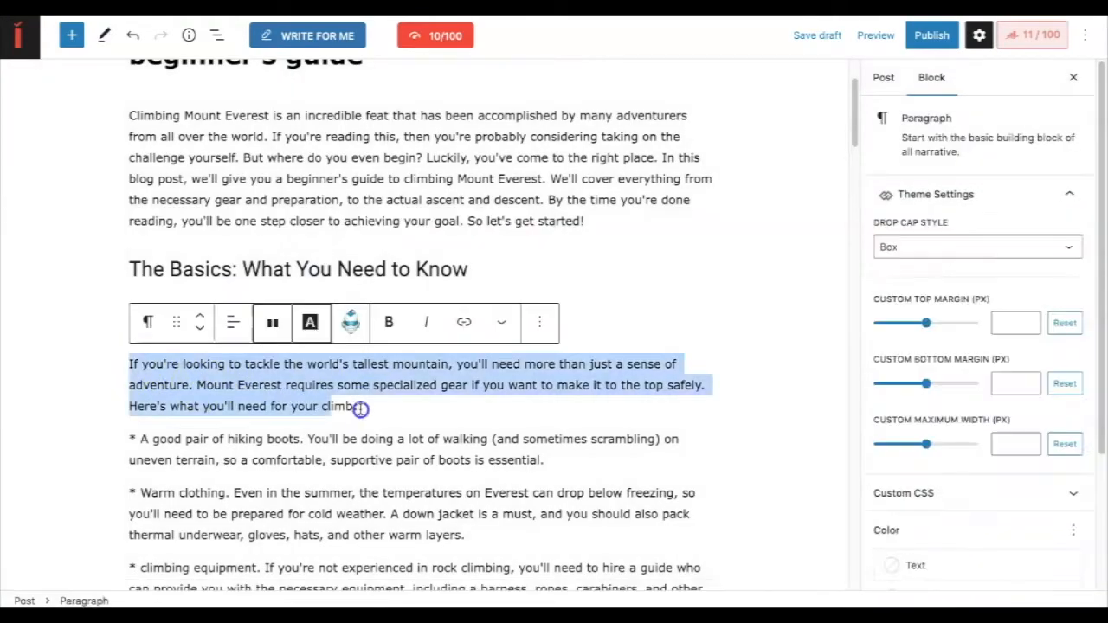
{"action": "left_click", "coordinate": [352, 322]}
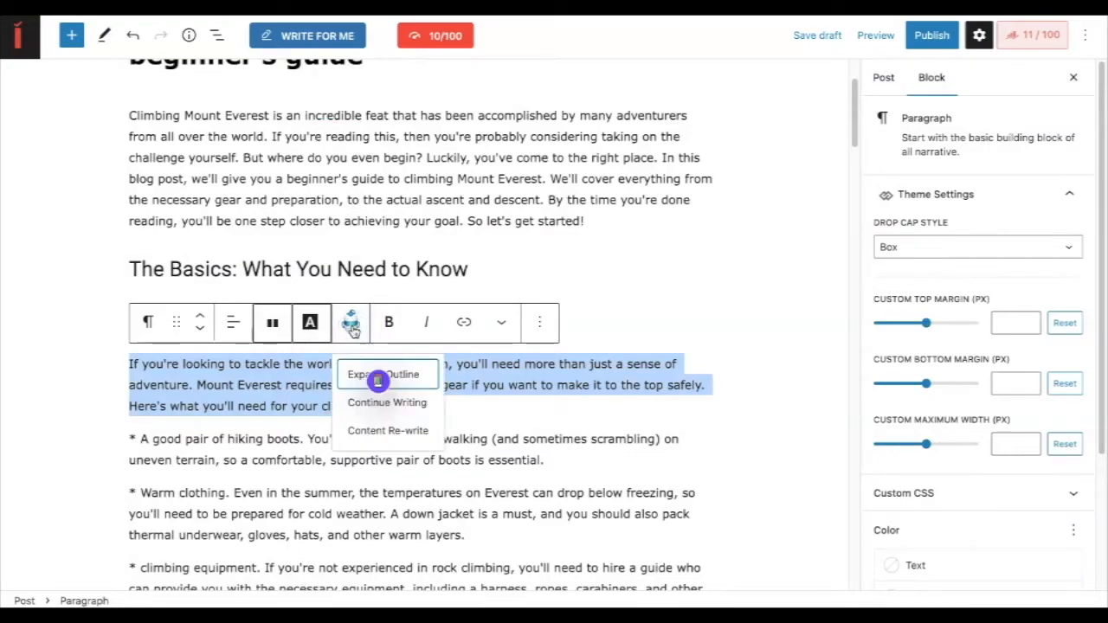
{"action": "left_click", "coordinate": [388, 430]}
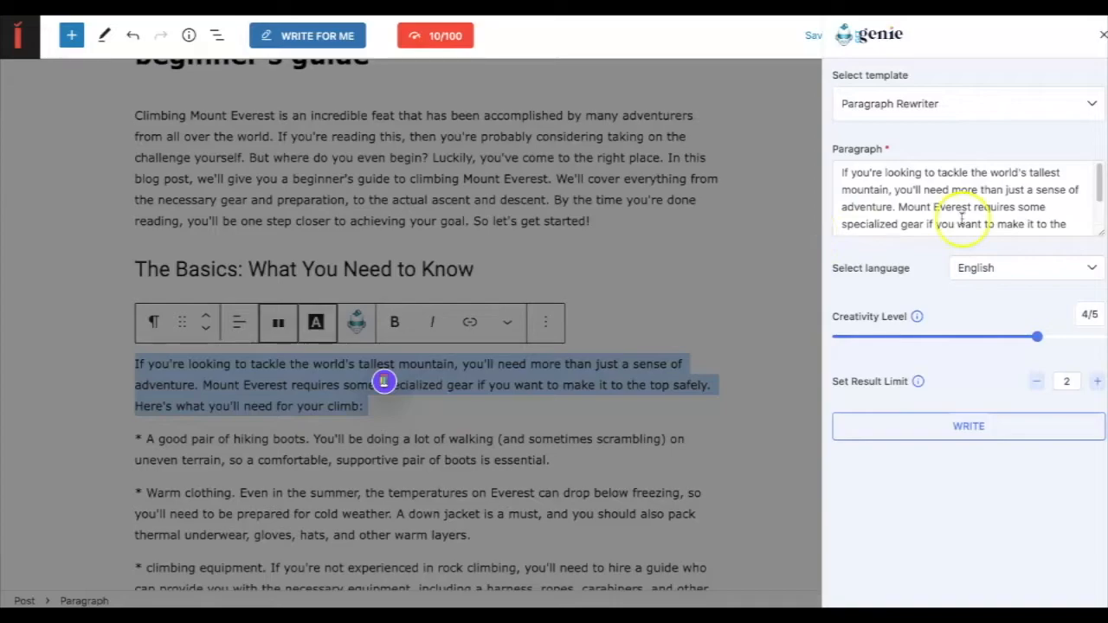
{"action": "left_click", "coordinate": [960, 427]}
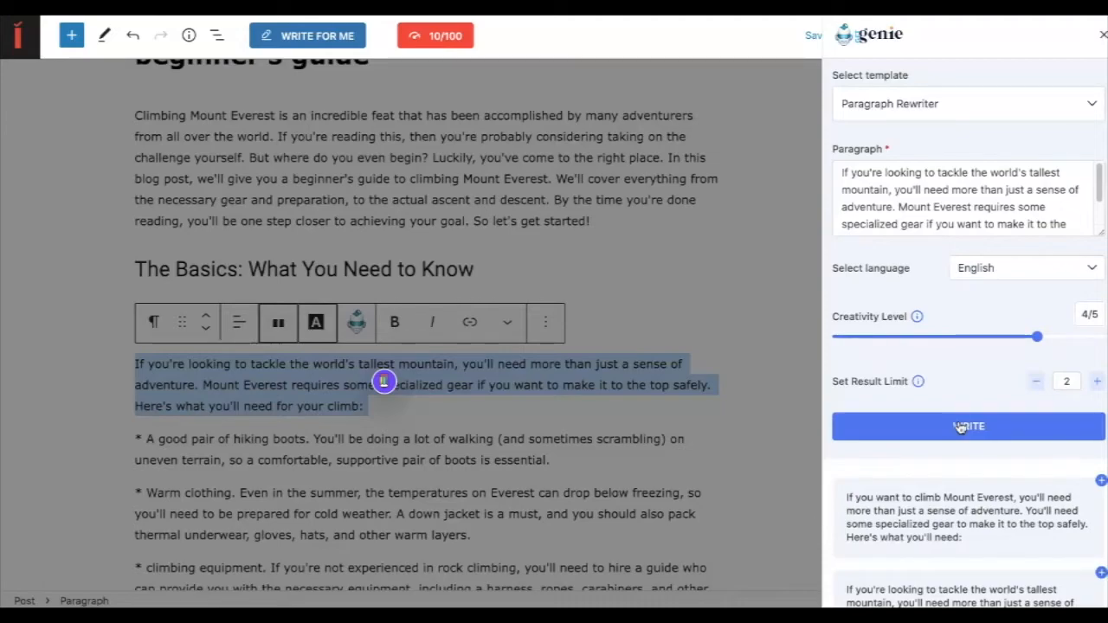
{"action": "scroll", "coordinate": [954, 524], "scroll_direction": "down", "scroll_amount": 2}
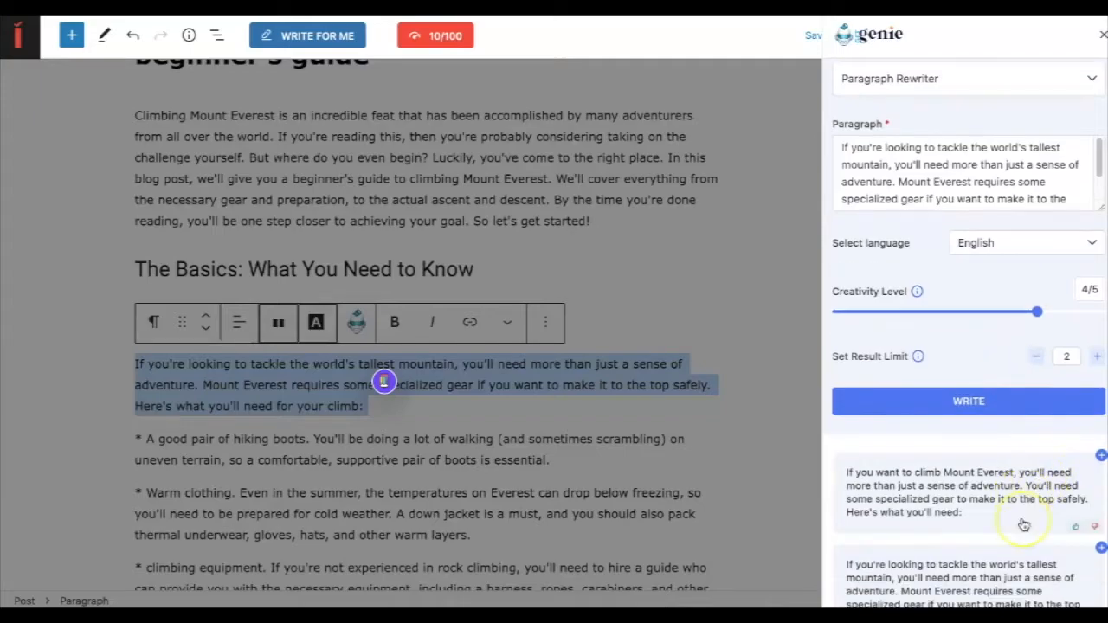
{"action": "scroll", "coordinate": [1024, 523], "scroll_direction": "down", "scroll_amount": 3}
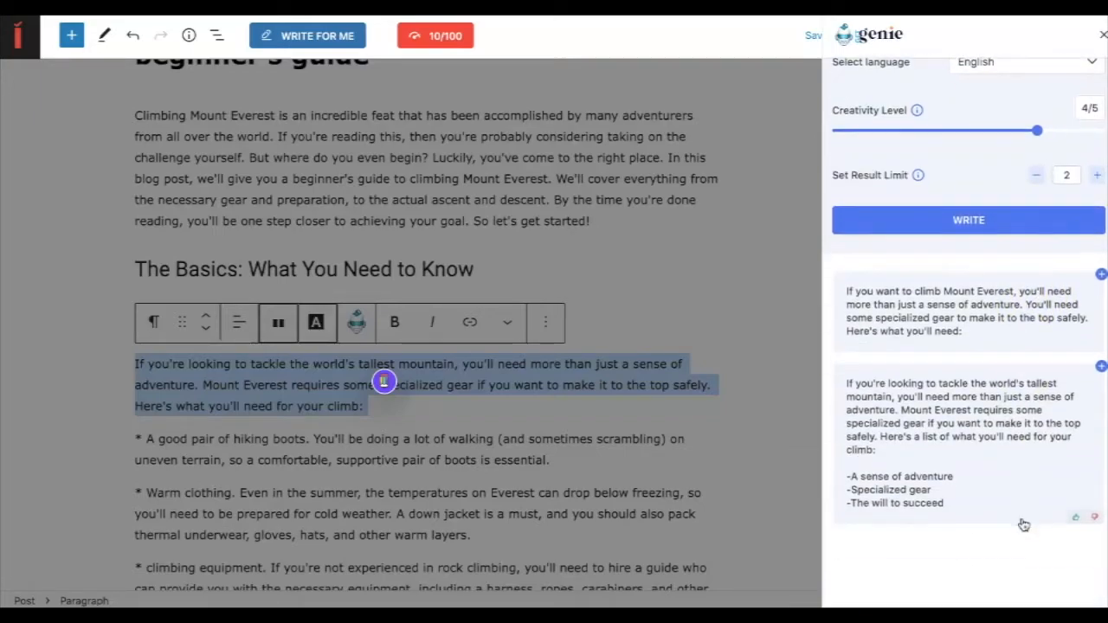
{"action": "left_click", "coordinate": [994, 337]}
{"action": "left_click", "coordinate": [633, 376]}
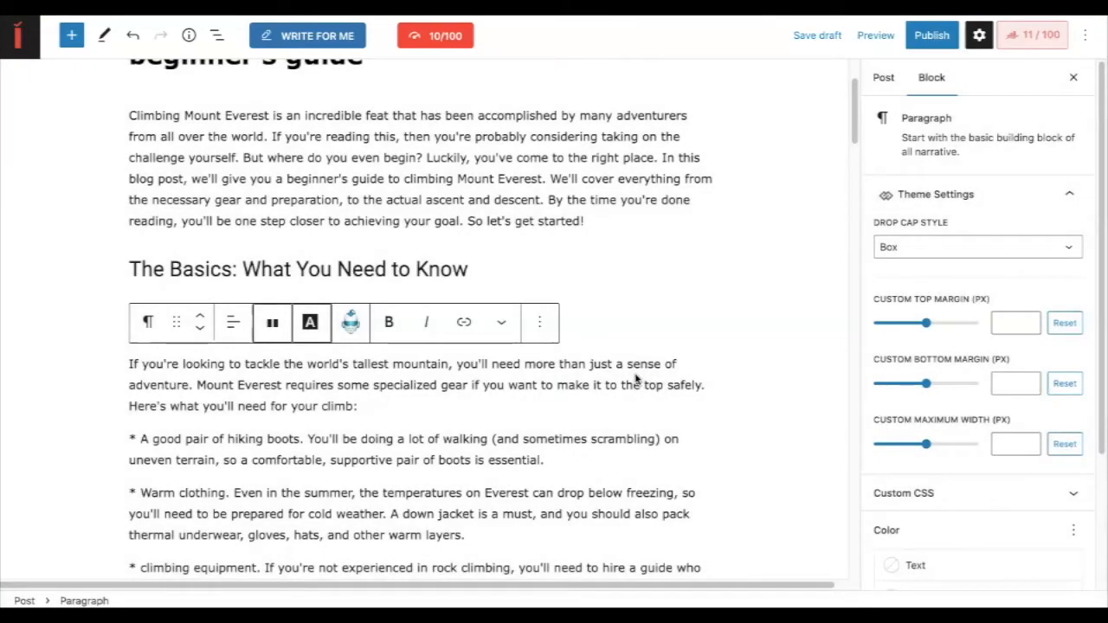
{"action": "scroll", "coordinate": [636, 378], "scroll_direction": "down", "scroll_amount": 1}
{"action": "scroll", "coordinate": [636, 379], "scroll_direction": "up", "scroll_amount": 3}
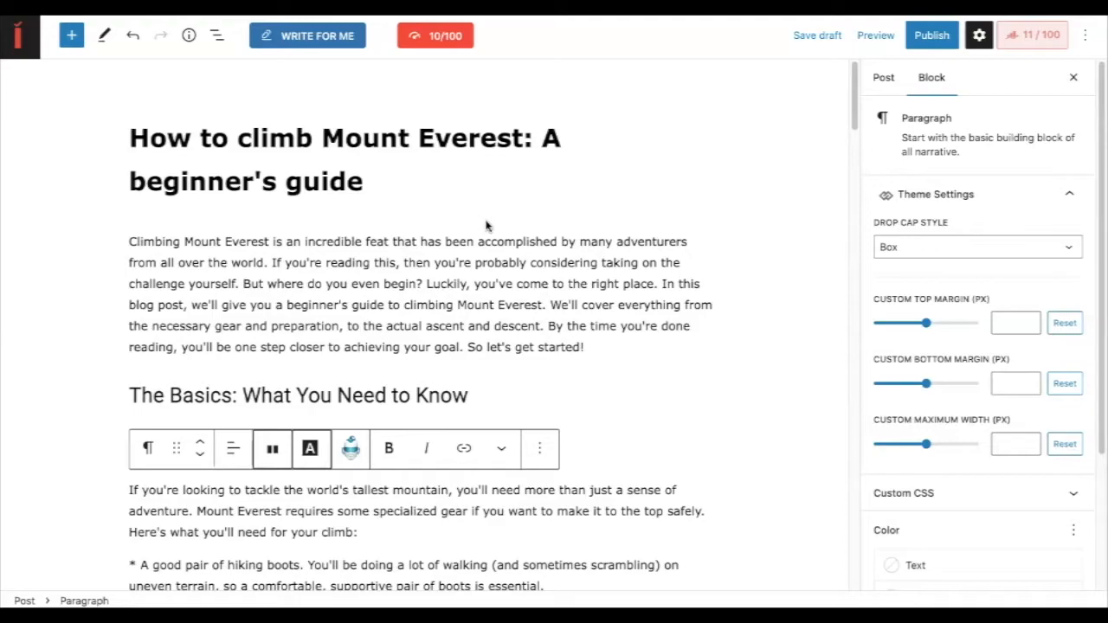
{"action": "scroll", "coordinate": [507, 193], "scroll_direction": "down", "scroll_amount": 5}
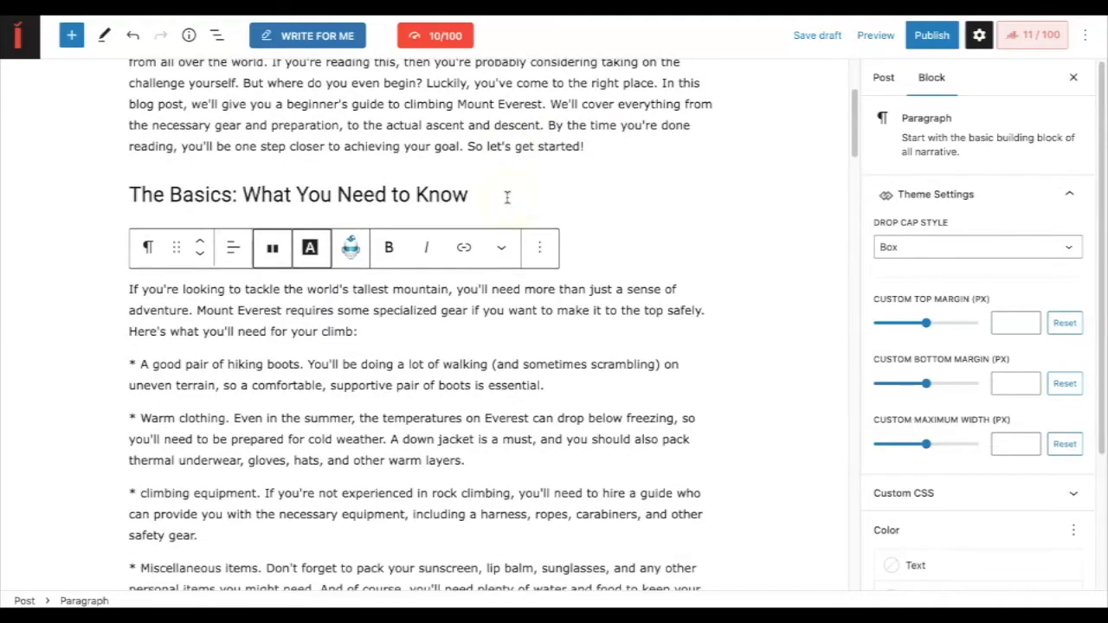
{"action": "scroll", "coordinate": [507, 195], "scroll_direction": "up", "scroll_amount": 5}
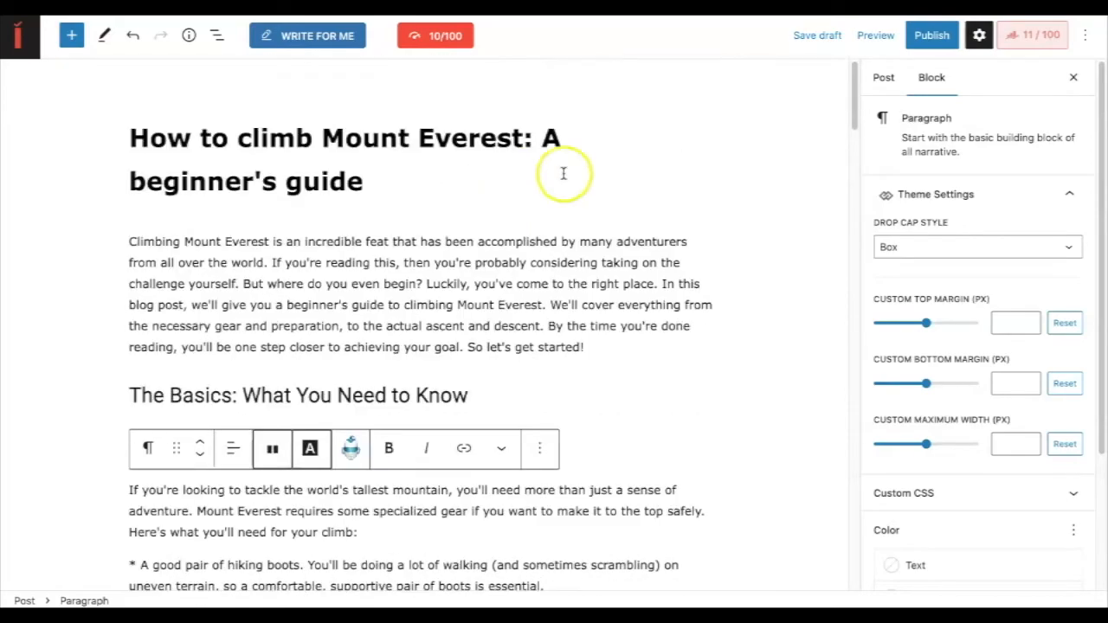
{"action": "left_click", "coordinate": [412, 166]}
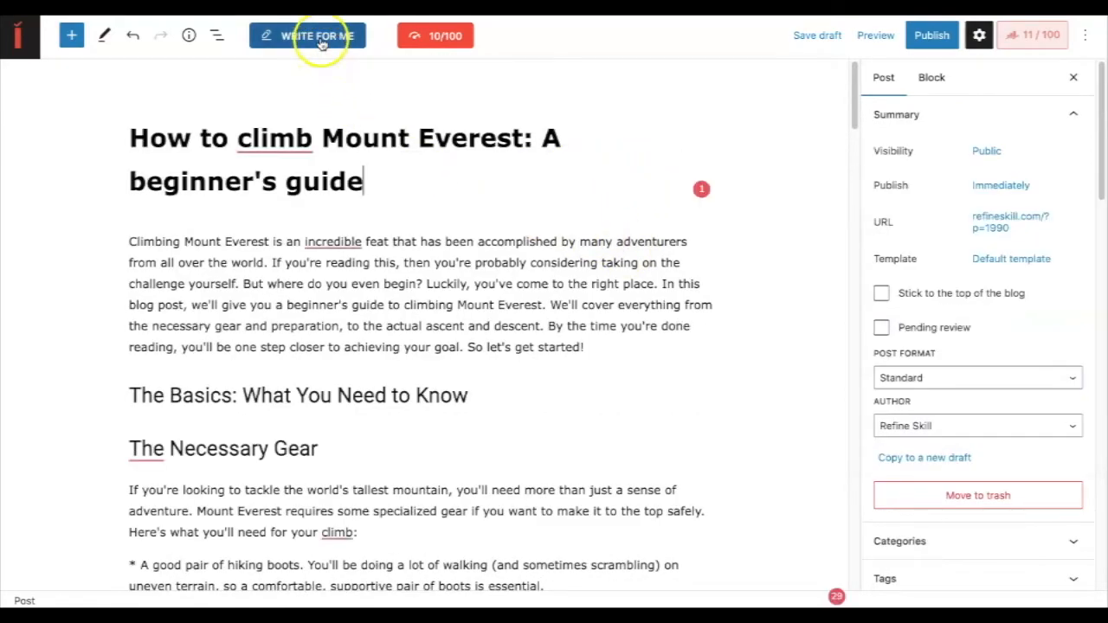
Step: Add the four Quora questions about training, climbing for free, preparing, and getting started to the selected outline in GetGenie's blog wizard
{"action": "left_click", "coordinate": [321, 40]}
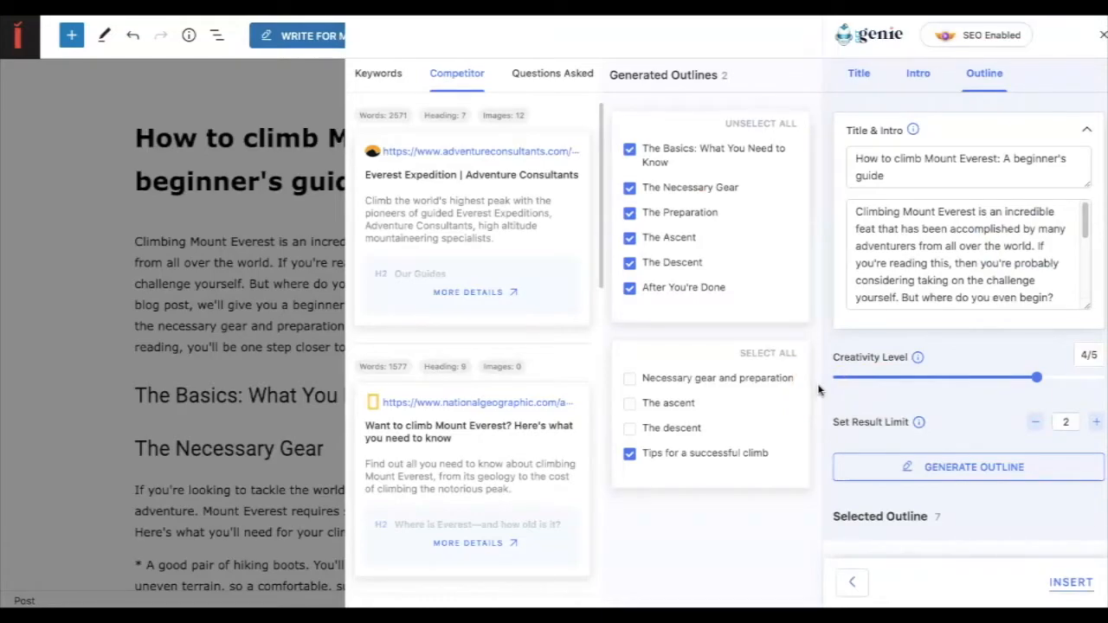
{"action": "left_click", "coordinate": [562, 78]}
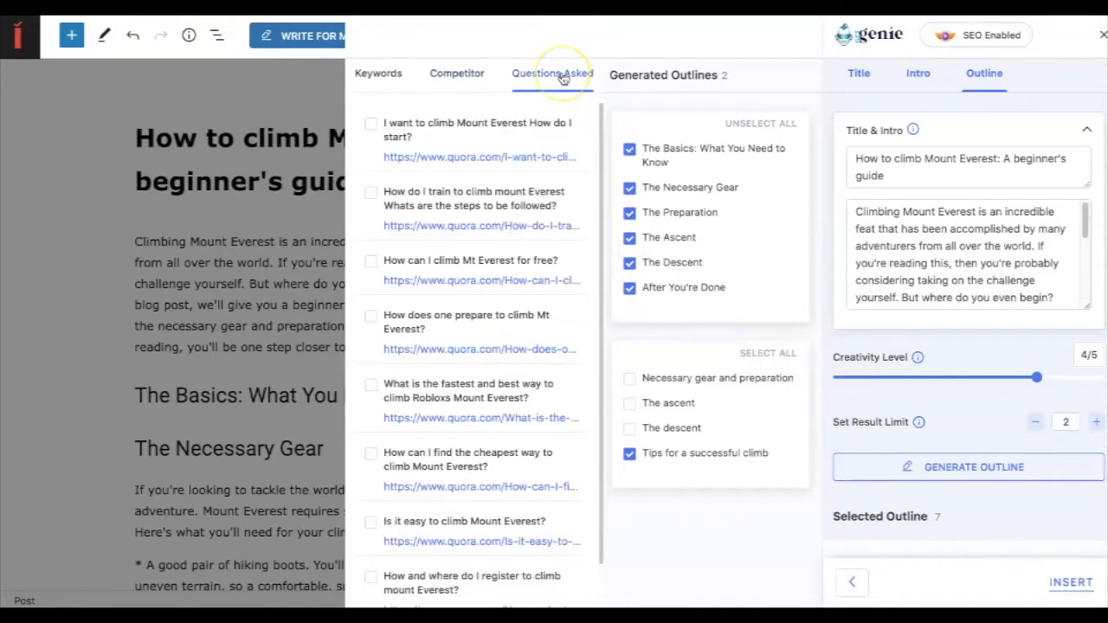
{"action": "left_click", "coordinate": [372, 195]}
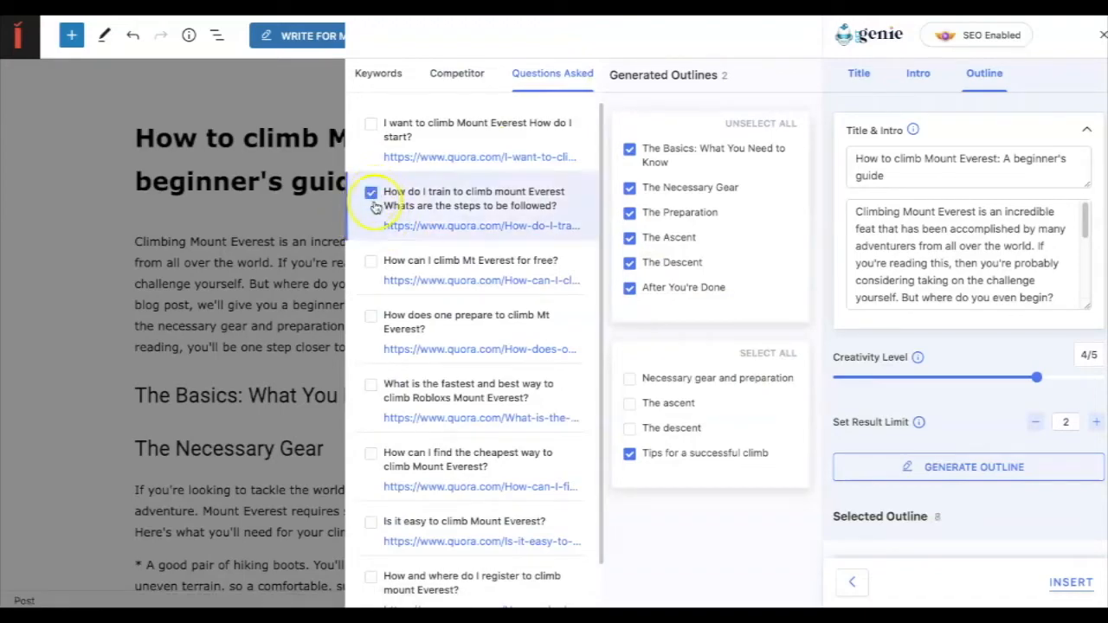
{"action": "left_click", "coordinate": [372, 262]}
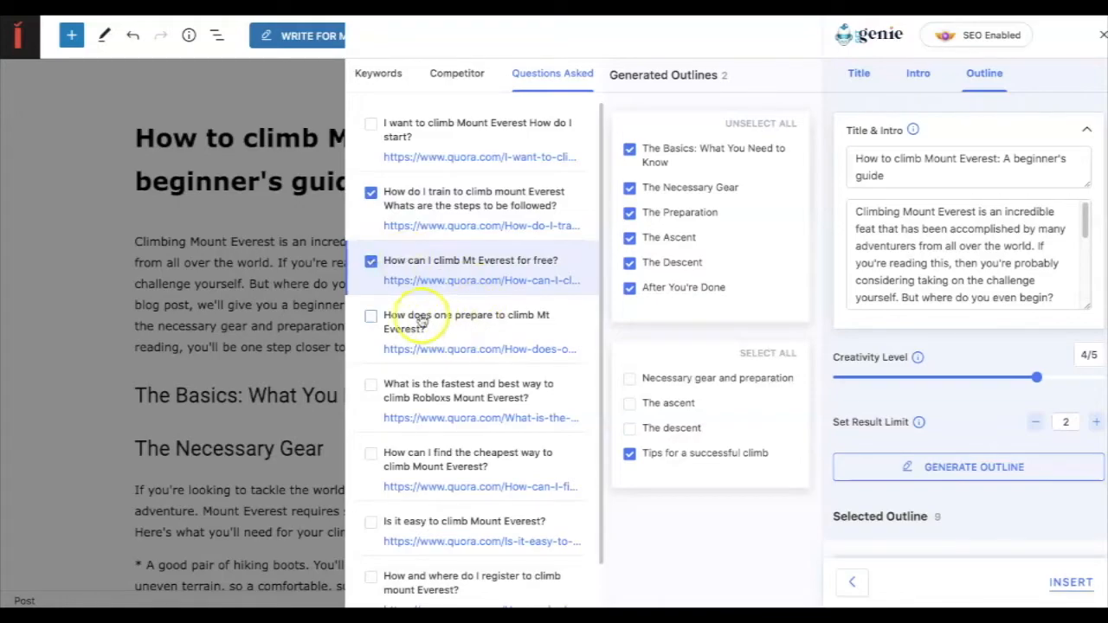
{"action": "left_click", "coordinate": [371, 317]}
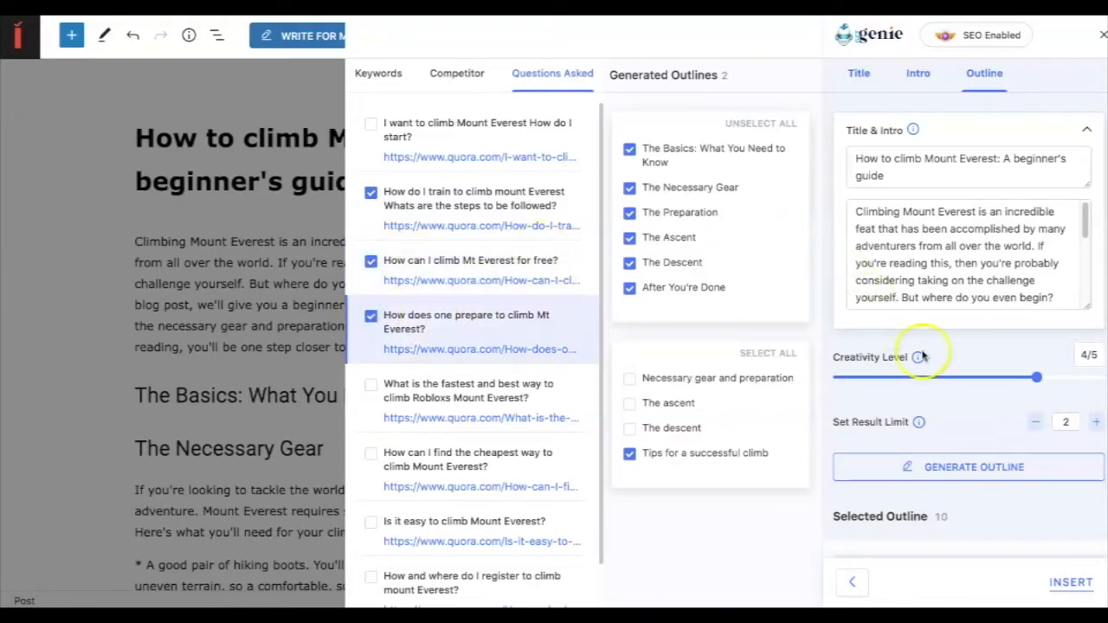
{"action": "scroll", "coordinate": [929, 362], "scroll_direction": "down", "scroll_amount": 1}
{"action": "scroll", "coordinate": [928, 362], "scroll_direction": "down", "scroll_amount": 3}
{"action": "scroll", "coordinate": [930, 364], "scroll_direction": "down", "scroll_amount": 5}
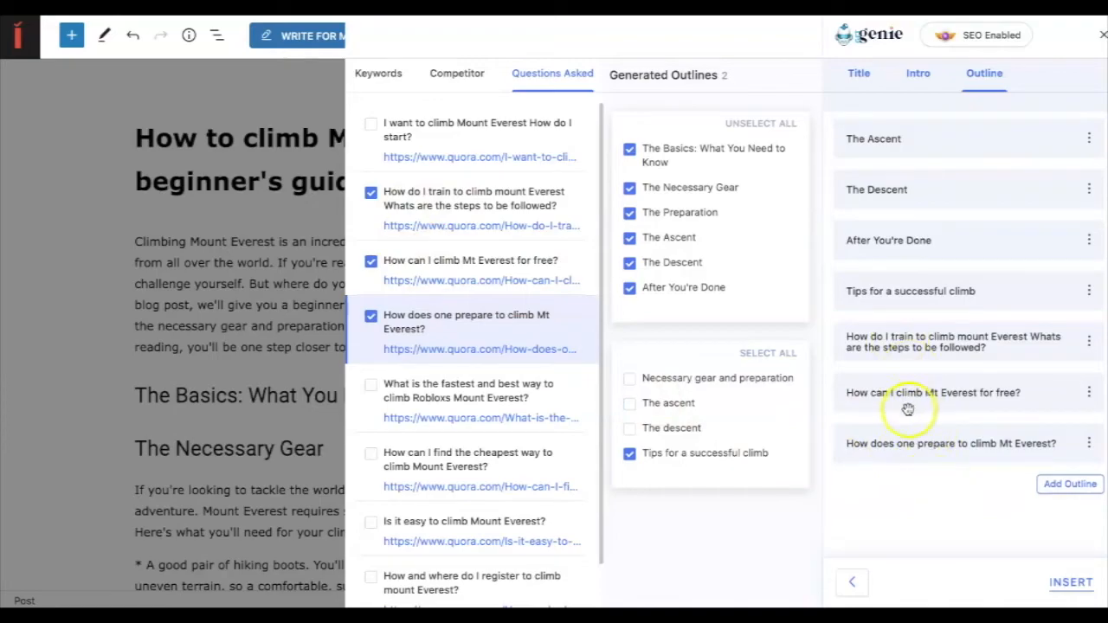
{"action": "left_click", "coordinate": [371, 124]}
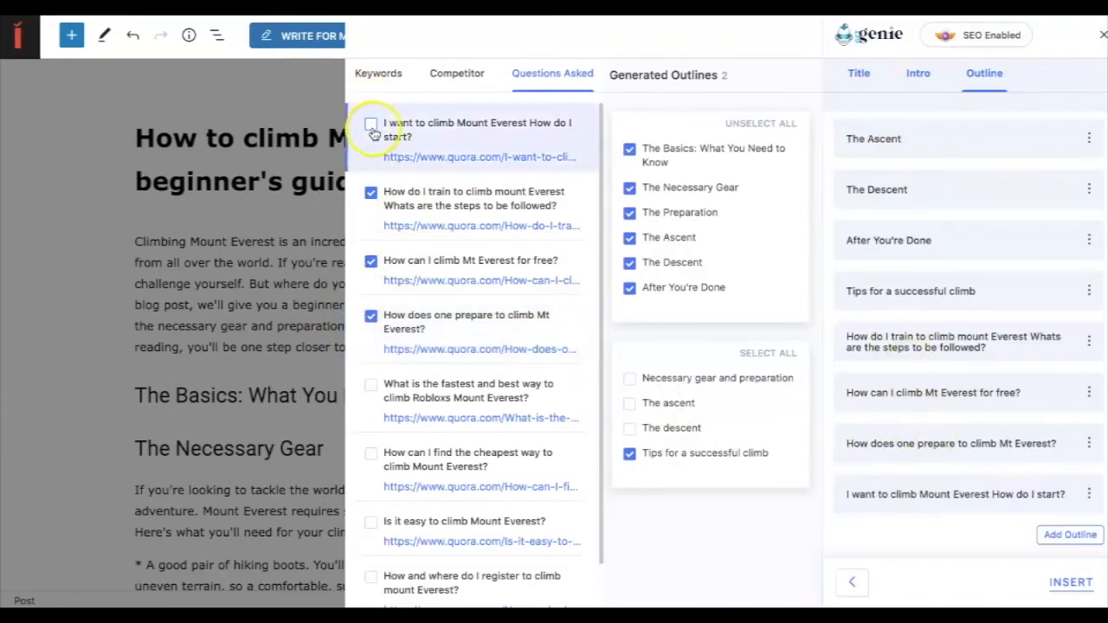
{"action": "left_click", "coordinate": [1068, 534]}
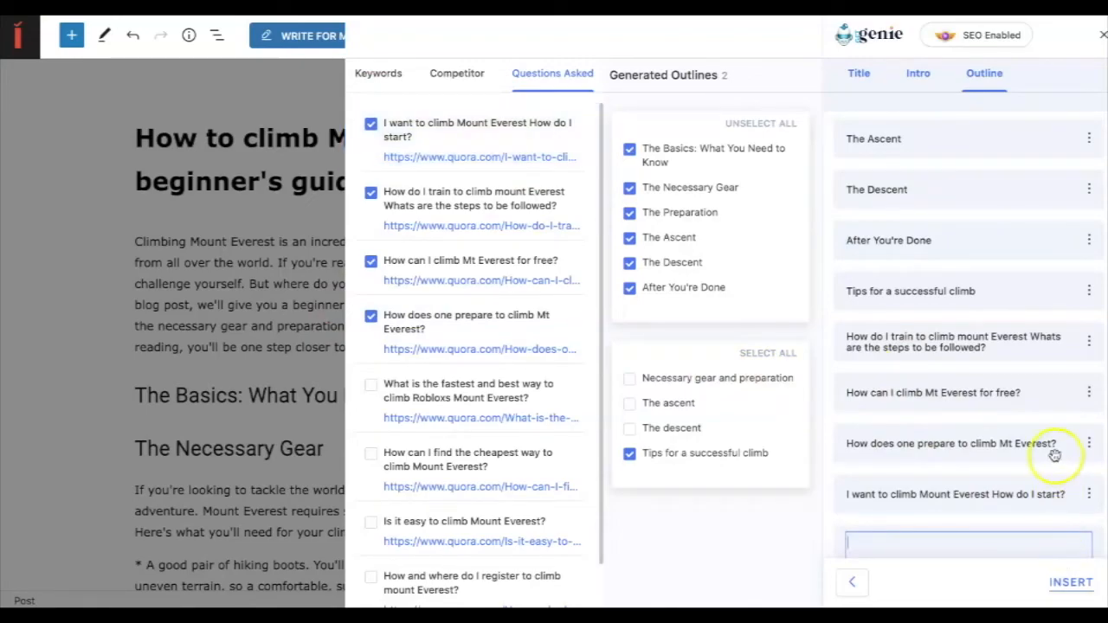
{"action": "scroll", "coordinate": [1054, 456], "scroll_direction": "down", "scroll_amount": 3}
{"action": "left_click", "coordinate": [987, 501]}
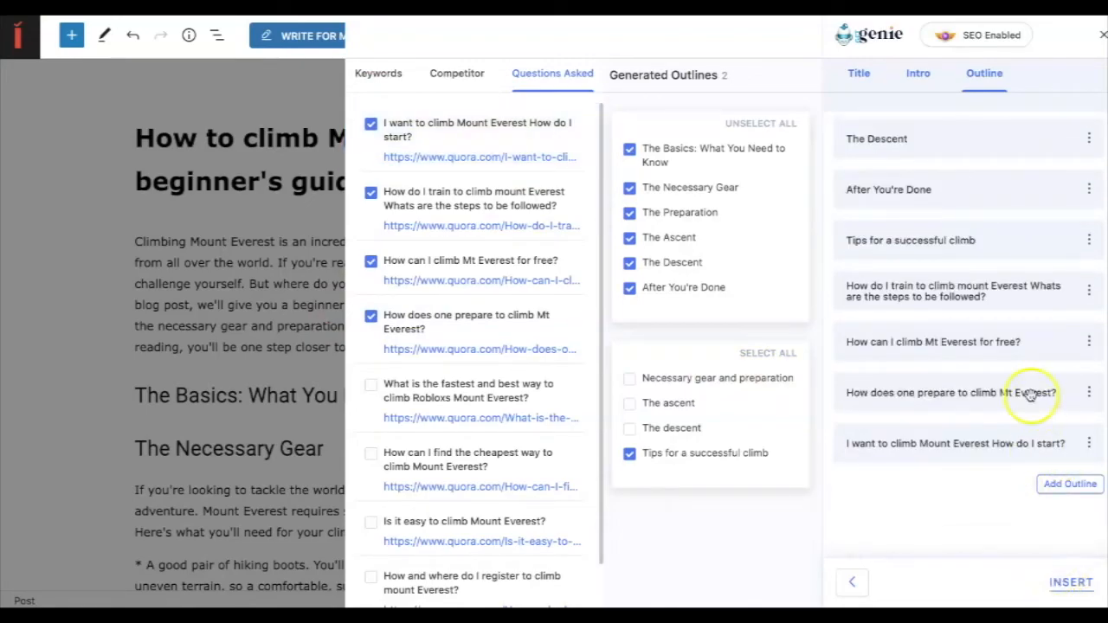
Step: Try to insert the extended outline into the post, declining to replace the existing content
{"action": "left_click", "coordinate": [1063, 584]}
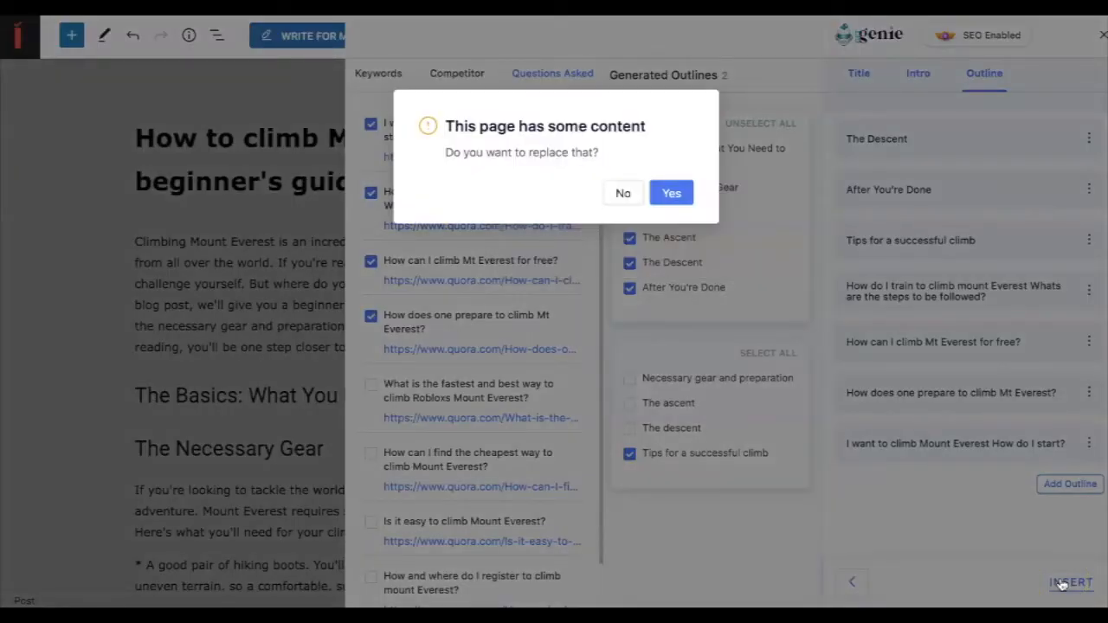
{"action": "left_click", "coordinate": [627, 193]}
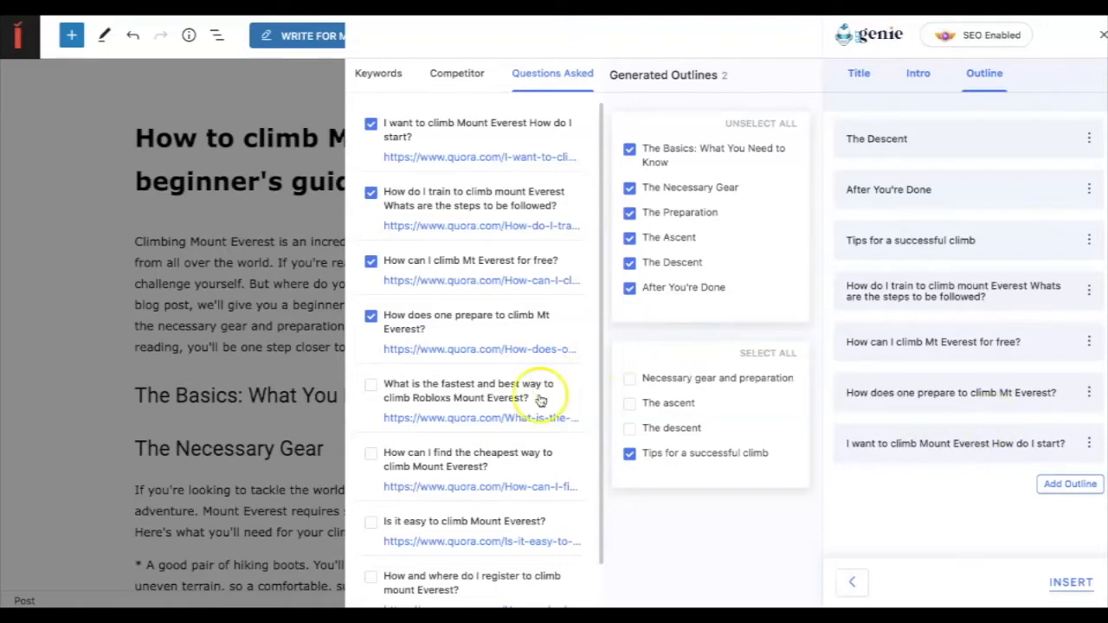
{"action": "scroll", "coordinate": [470, 388], "scroll_direction": "down", "scroll_amount": 2}
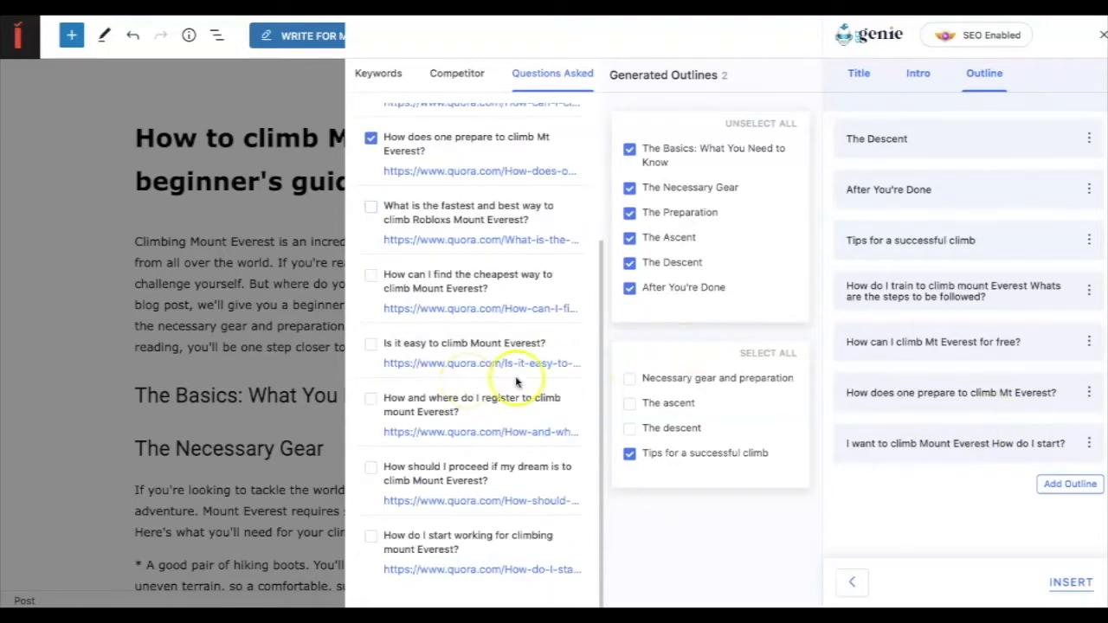
Step: Delete "The Basics: What You Need to Know" and "The Necessary Gear" from the selected outline
{"action": "scroll", "coordinate": [1031, 443], "scroll_direction": "up", "scroll_amount": 1}
{"action": "scroll", "coordinate": [1031, 443], "scroll_direction": "up", "scroll_amount": 3}
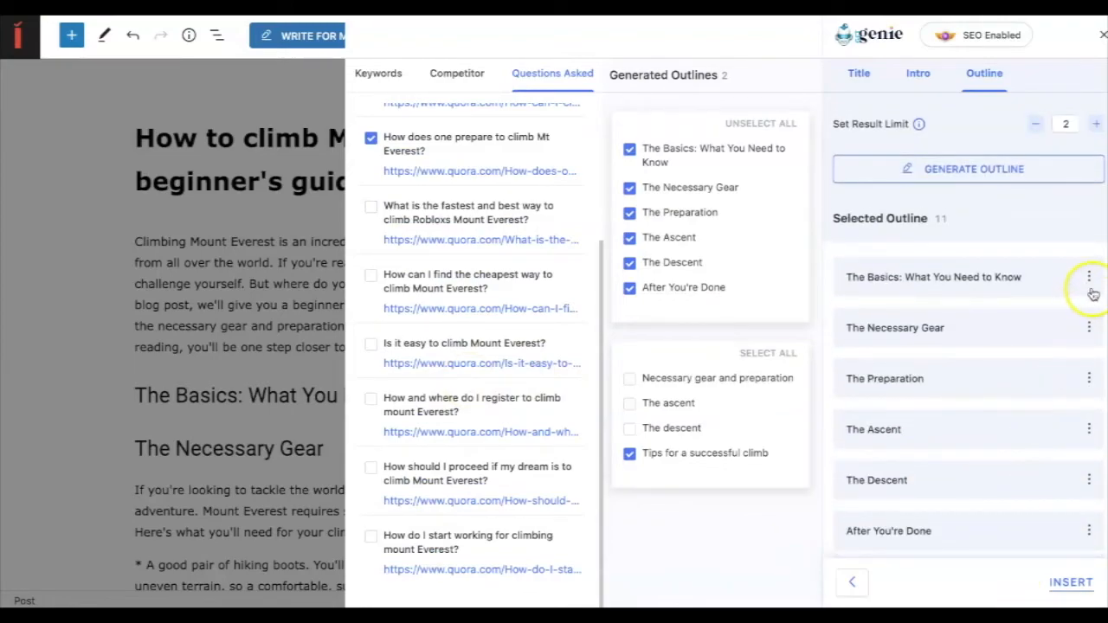
{"action": "left_click", "coordinate": [1089, 279]}
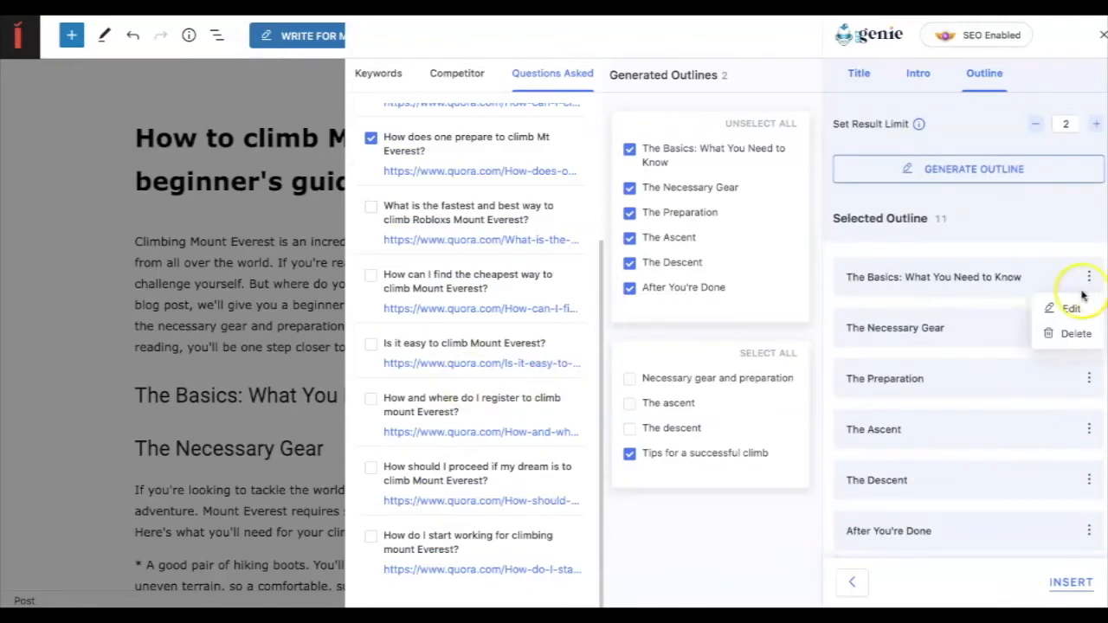
{"action": "left_click", "coordinate": [1073, 338]}
{"action": "left_click", "coordinate": [1089, 277]}
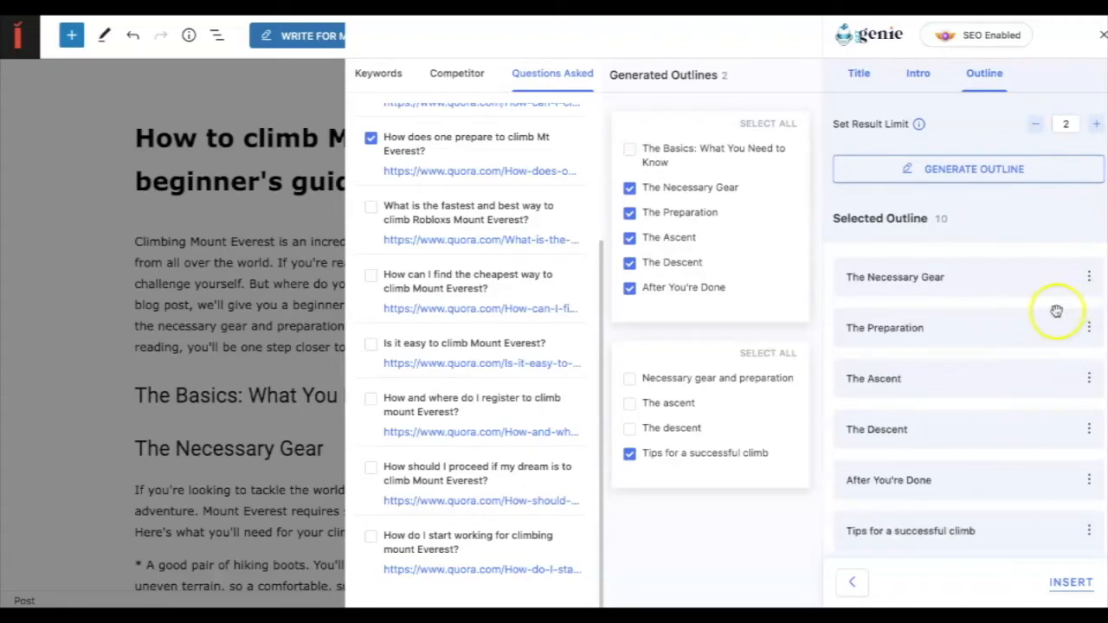
{"action": "left_click", "coordinate": [1072, 335]}
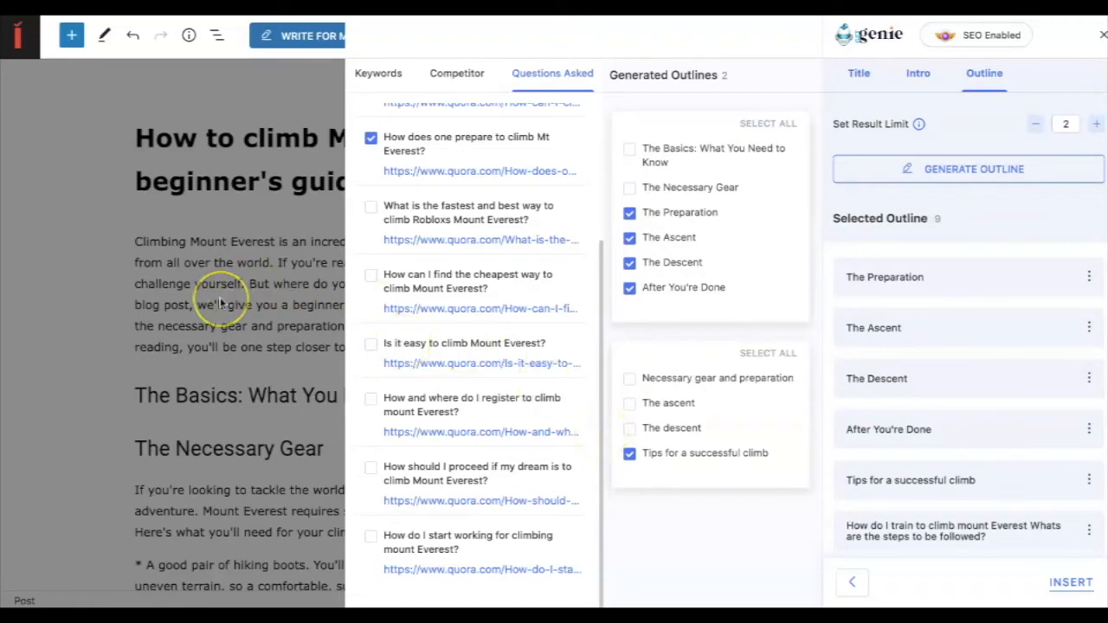
Step: Disable the SEO mode in the GetGenie wizard and return to the post editor
{"action": "left_click", "coordinate": [998, 37]}
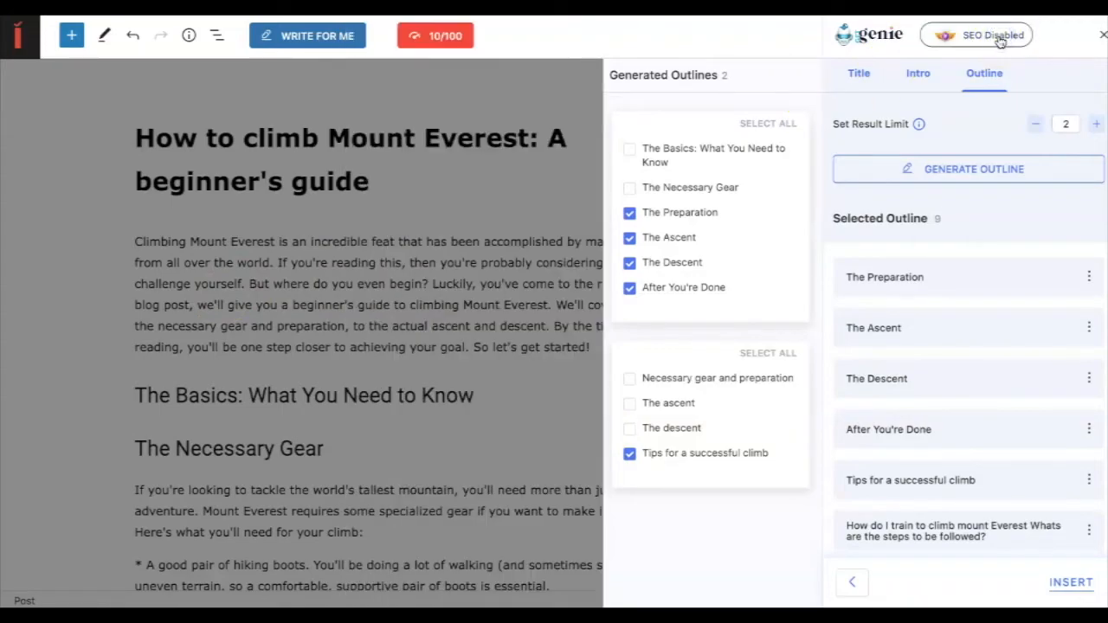
{"action": "left_click", "coordinate": [997, 36]}
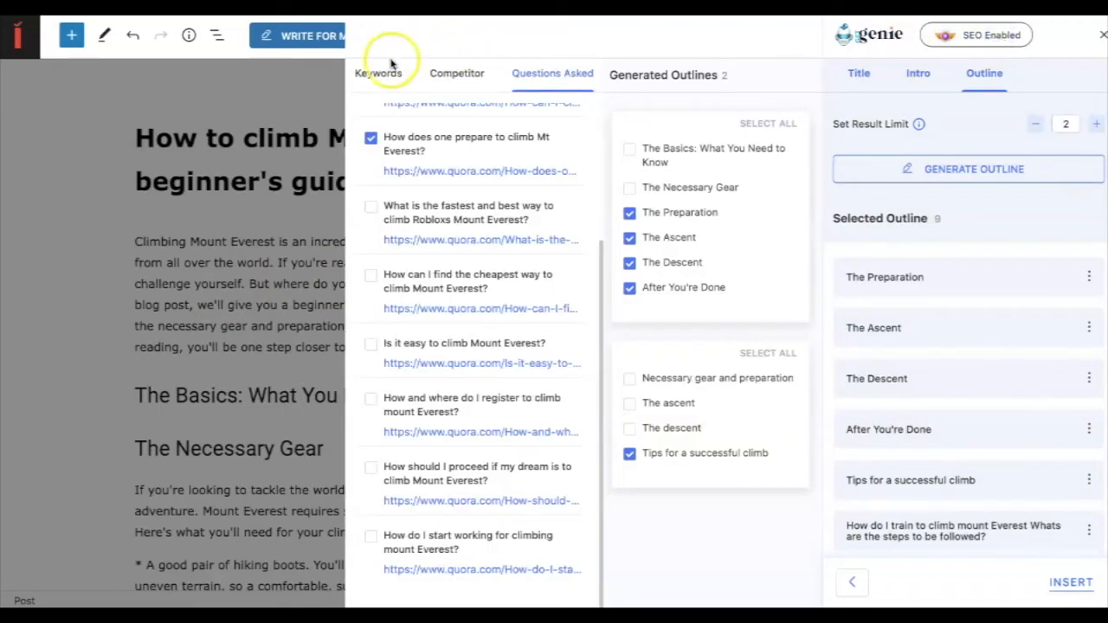
{"action": "left_click", "coordinate": [987, 39]}
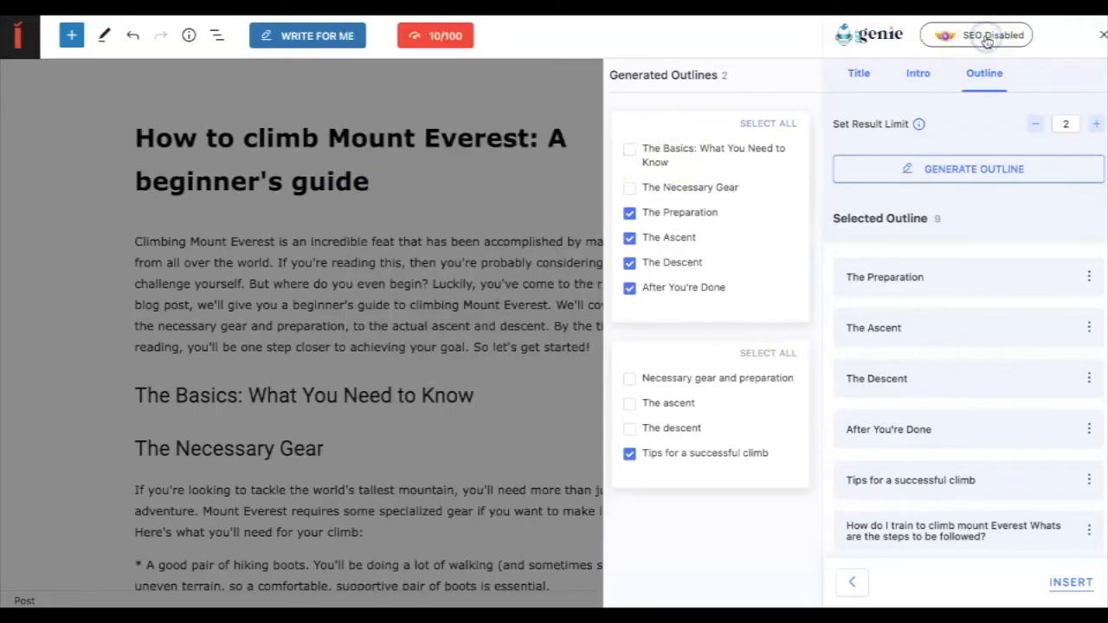
{"action": "left_click", "coordinate": [495, 268]}
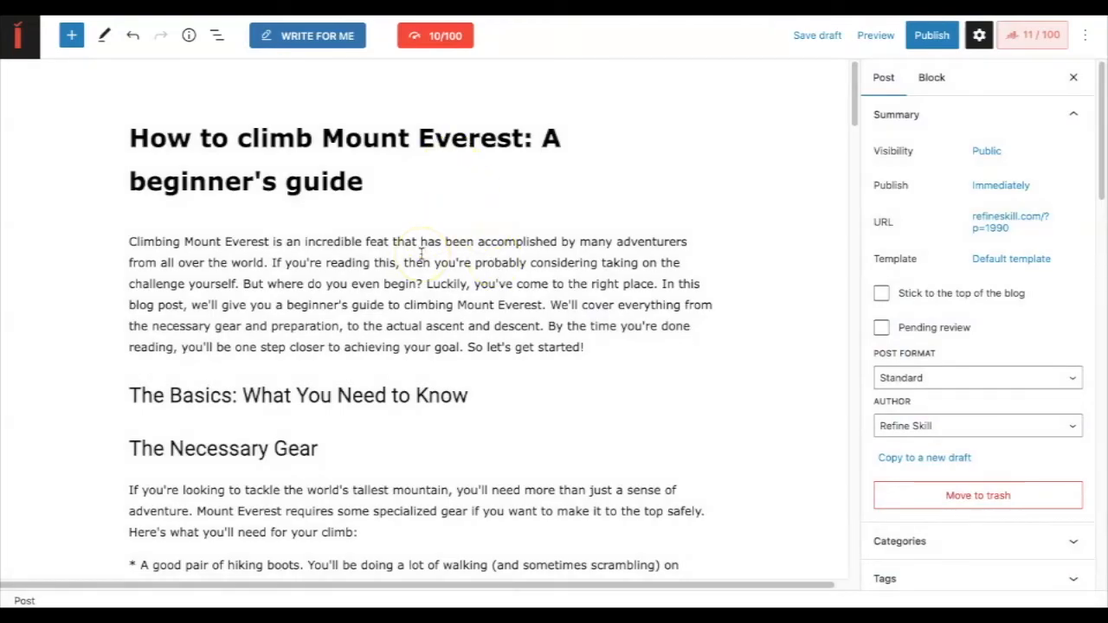
Step: Look through the generated post from the title and introduction down to the section "The Descent"
{"action": "scroll", "coordinate": [452, 314], "scroll_direction": "down", "scroll_amount": 5}
{"action": "scroll", "coordinate": [455, 312], "scroll_direction": "down", "scroll_amount": 10}
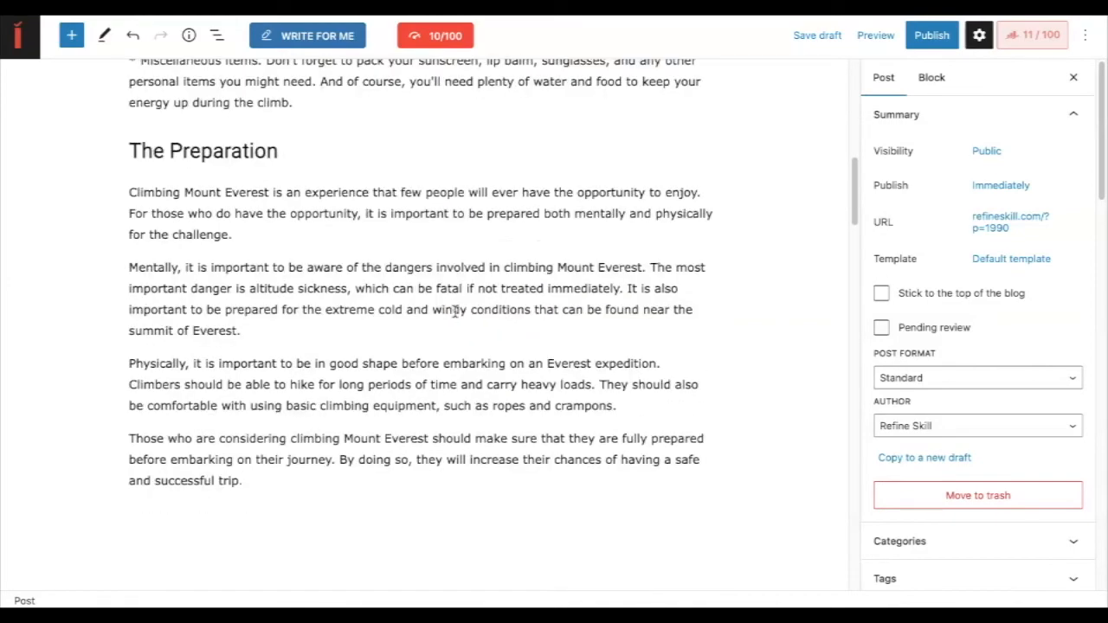
{"action": "scroll", "coordinate": [454, 312], "scroll_direction": "down", "scroll_amount": 4}
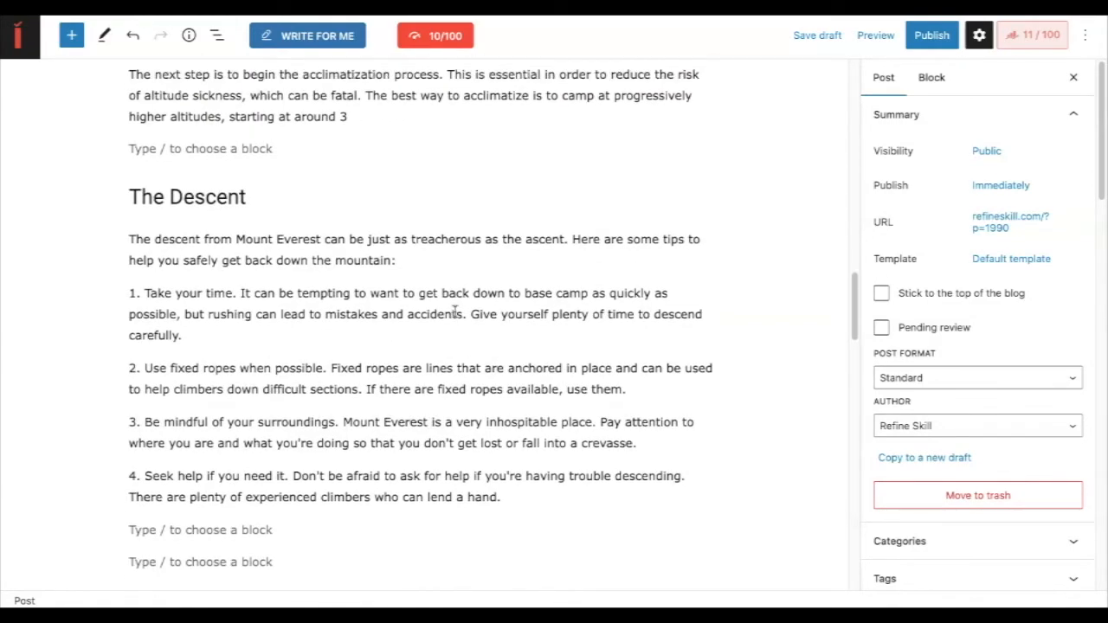
{"action": "scroll", "coordinate": [454, 313], "scroll_direction": "up", "scroll_amount": 13}
{"action": "scroll", "coordinate": [455, 311], "scroll_direction": "up", "scroll_amount": 9}
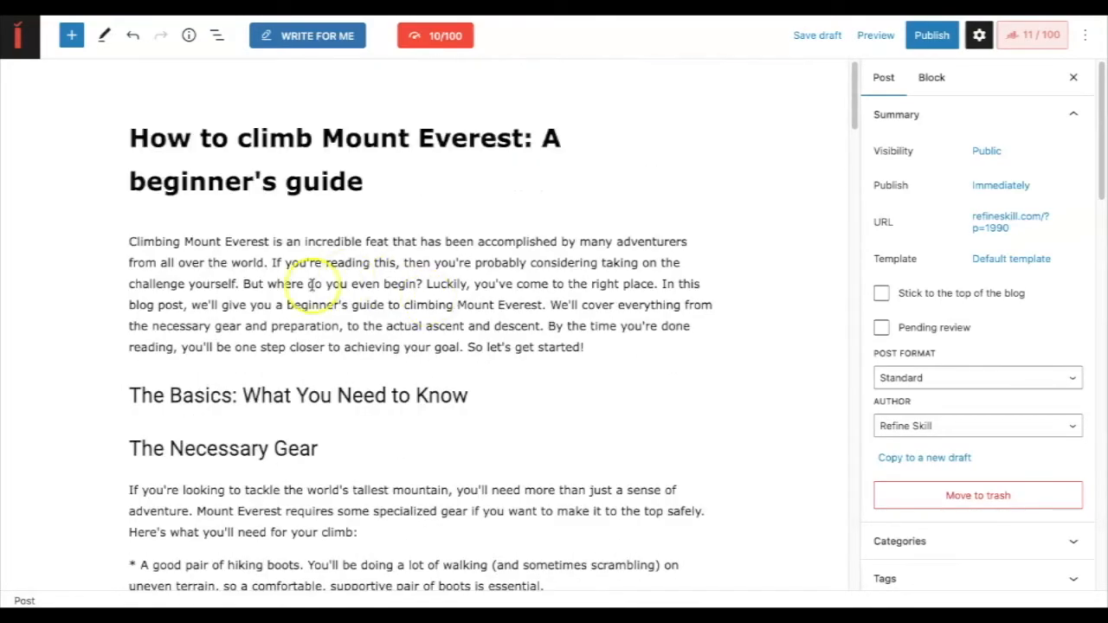
{"action": "scroll", "coordinate": [302, 297], "scroll_direction": "down", "scroll_amount": 2}
{"action": "scroll", "coordinate": [173, 164], "scroll_direction": "up", "scroll_amount": 2}
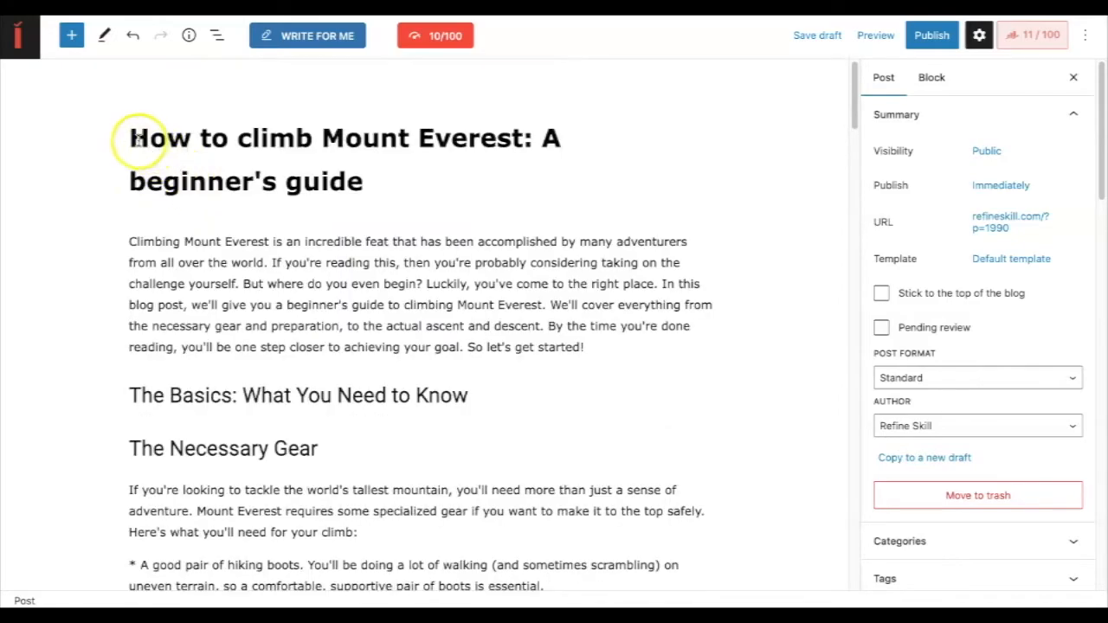
Step: Try to select the post's text from the title through the end of the section "The Necessary Gear"
{"action": "scroll", "coordinate": [207, 277], "scroll_direction": "down", "scroll_amount": 1}
{"action": "scroll", "coordinate": [216, 291], "scroll_direction": "down", "scroll_amount": 4}
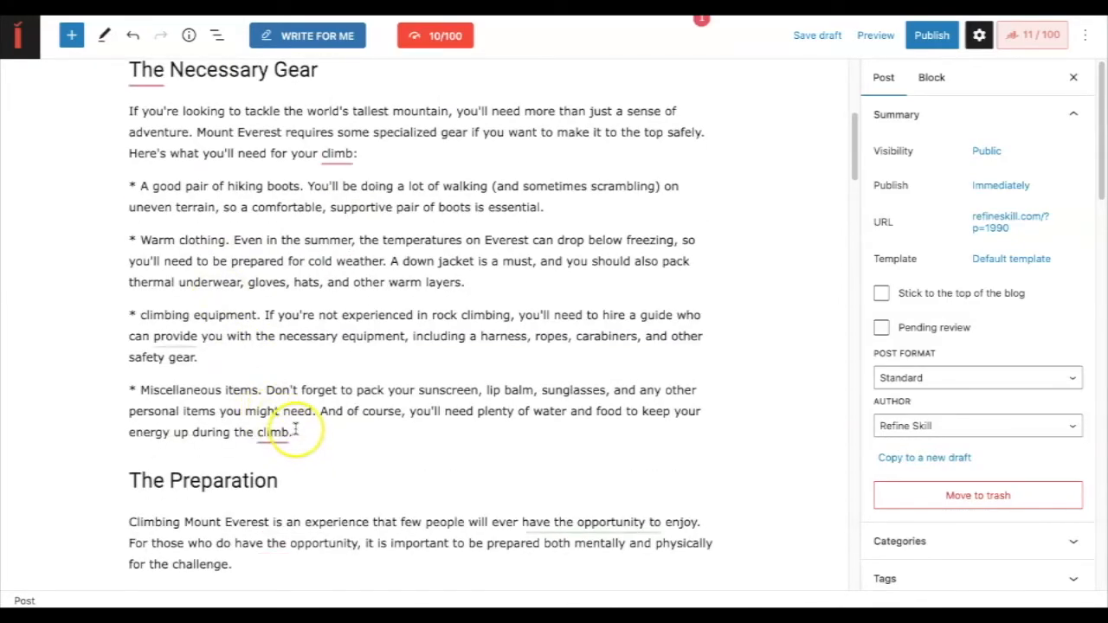
{"action": "left_click", "coordinate": [295, 430]}
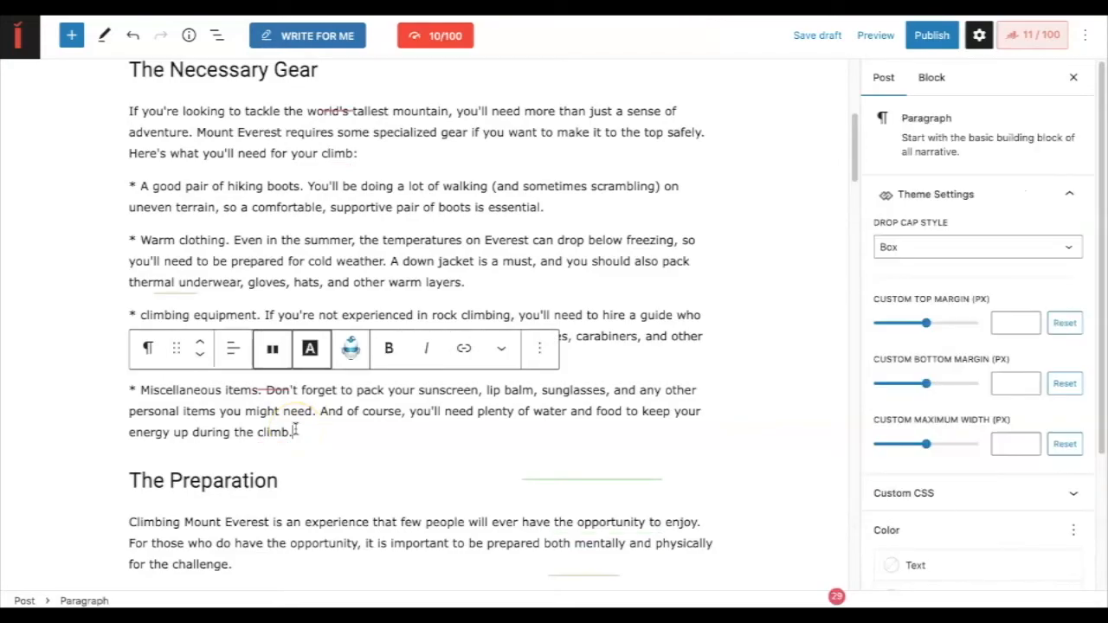
{"action": "scroll", "coordinate": [295, 431], "scroll_direction": "up", "scroll_amount": 4}
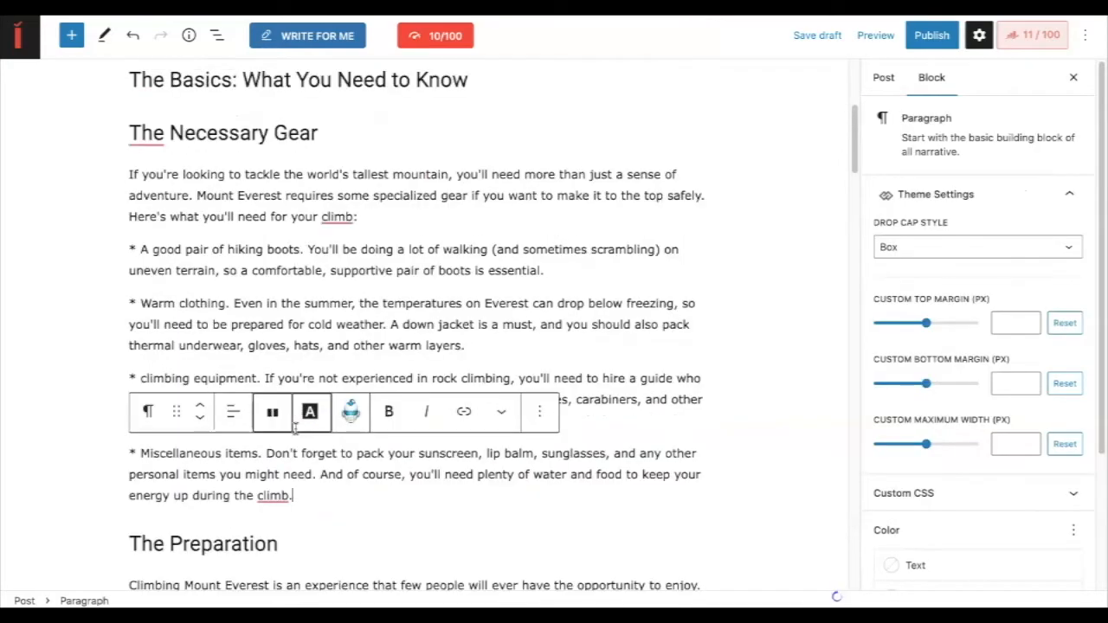
{"action": "scroll", "coordinate": [183, 244], "scroll_direction": "up", "scroll_amount": 2}
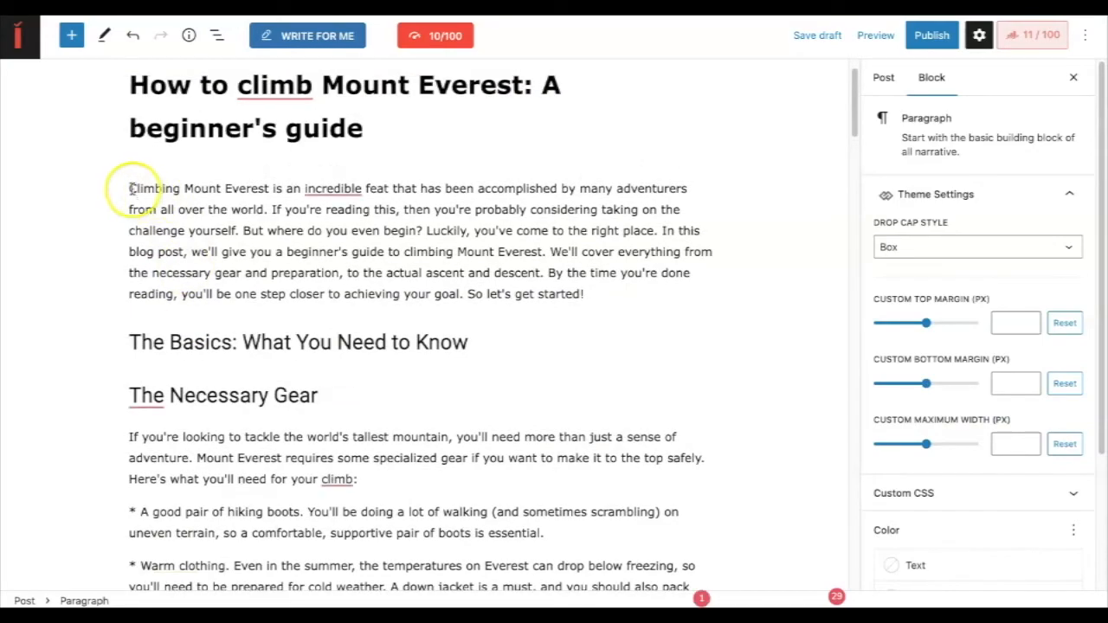
{"action": "key", "text": "ctrl+a"}
{"action": "key", "text": "ctrl+a"}
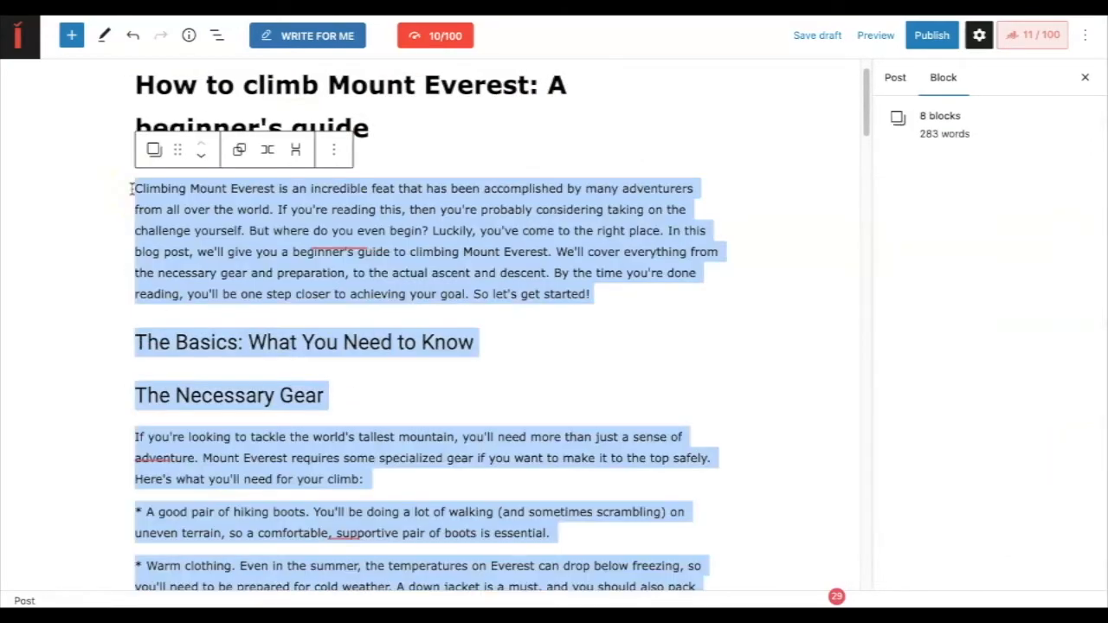
{"action": "left_click", "coordinate": [139, 80]}
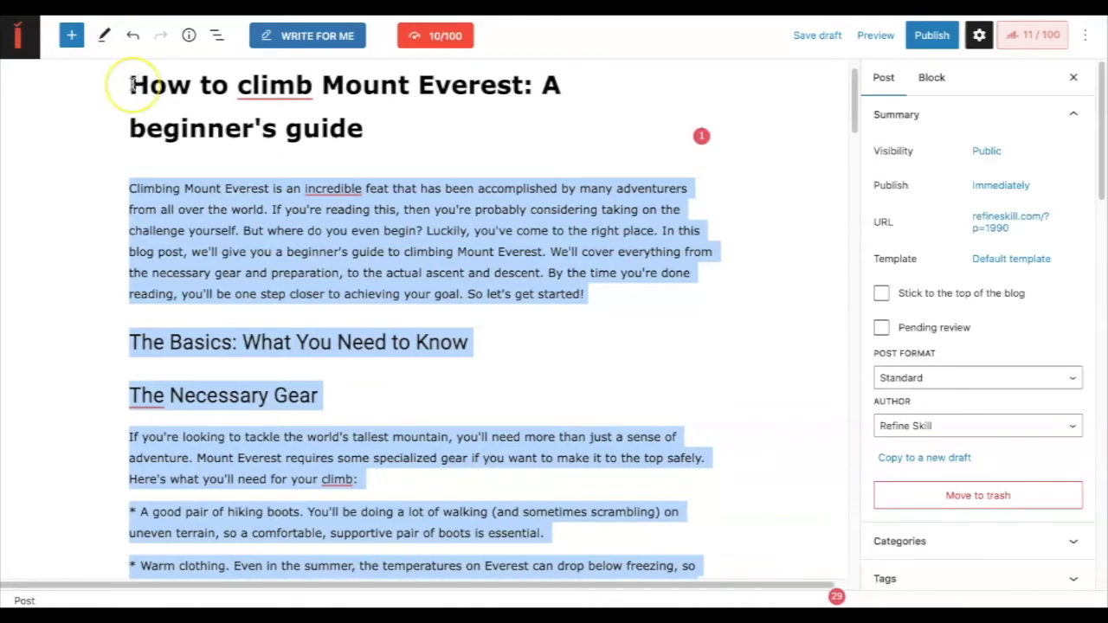
{"action": "left_click", "coordinate": [133, 84]}
{"action": "left_click_drag", "start_coordinate": [131, 85], "coordinate": [328, 360]}
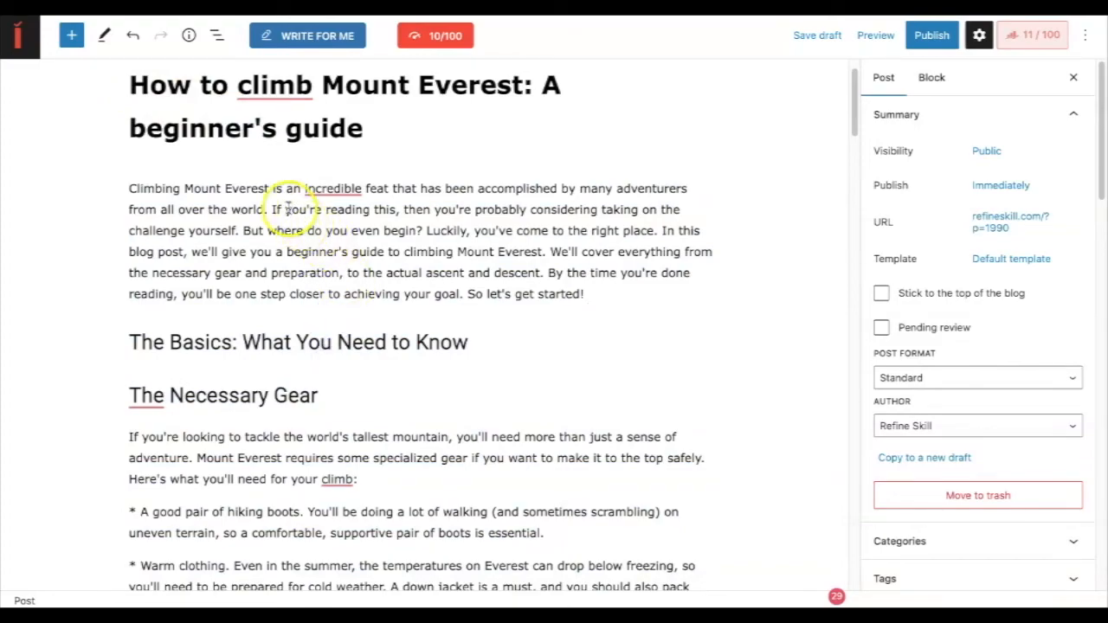
{"action": "left_click", "coordinate": [240, 207]}
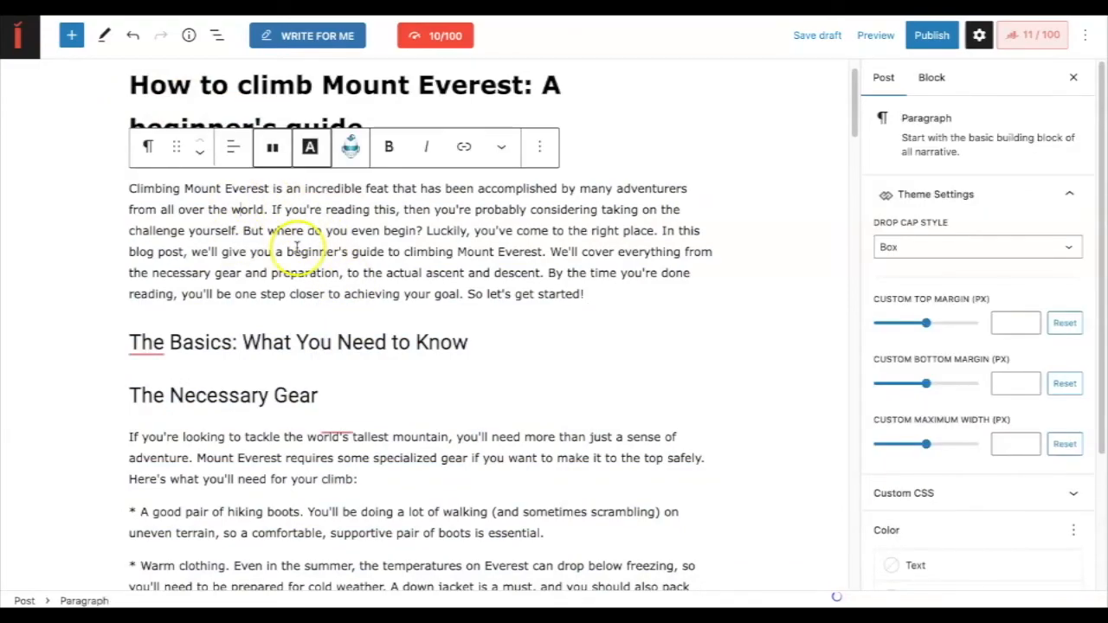
Step: Copy the post's text from the introduction through the end of the section "The Necessary Gear"
{"action": "left_click_drag", "start_coordinate": [130, 188], "coordinate": [140, 188]}
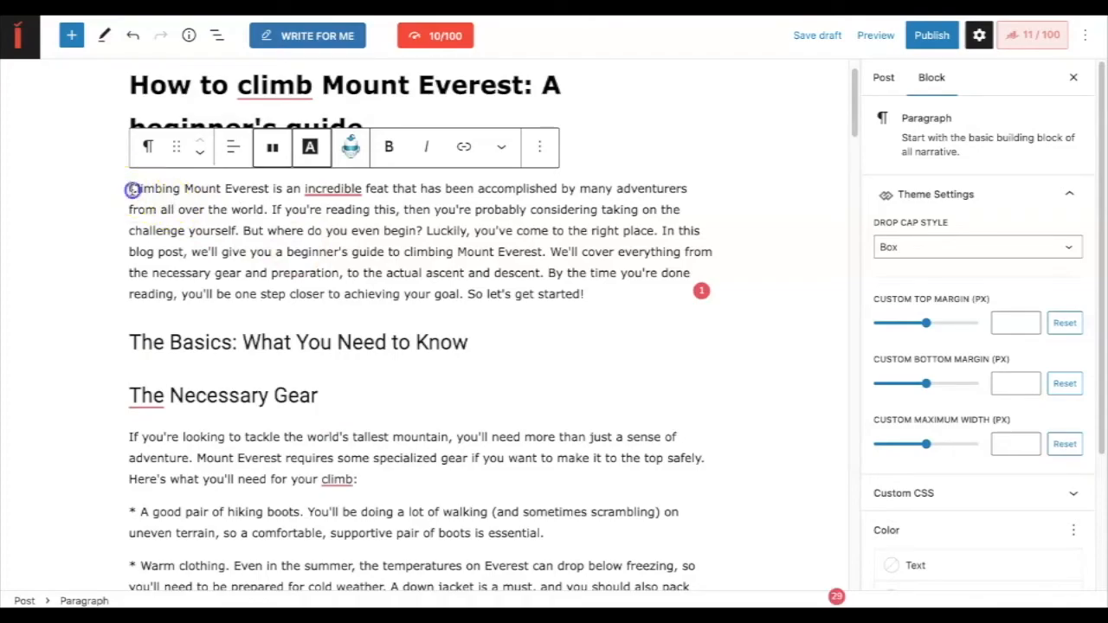
{"action": "left_click_drag", "start_coordinate": [251, 238], "coordinate": [425, 483]}
{"action": "scroll", "coordinate": [425, 485], "scroll_direction": "down", "scroll_amount": 4}
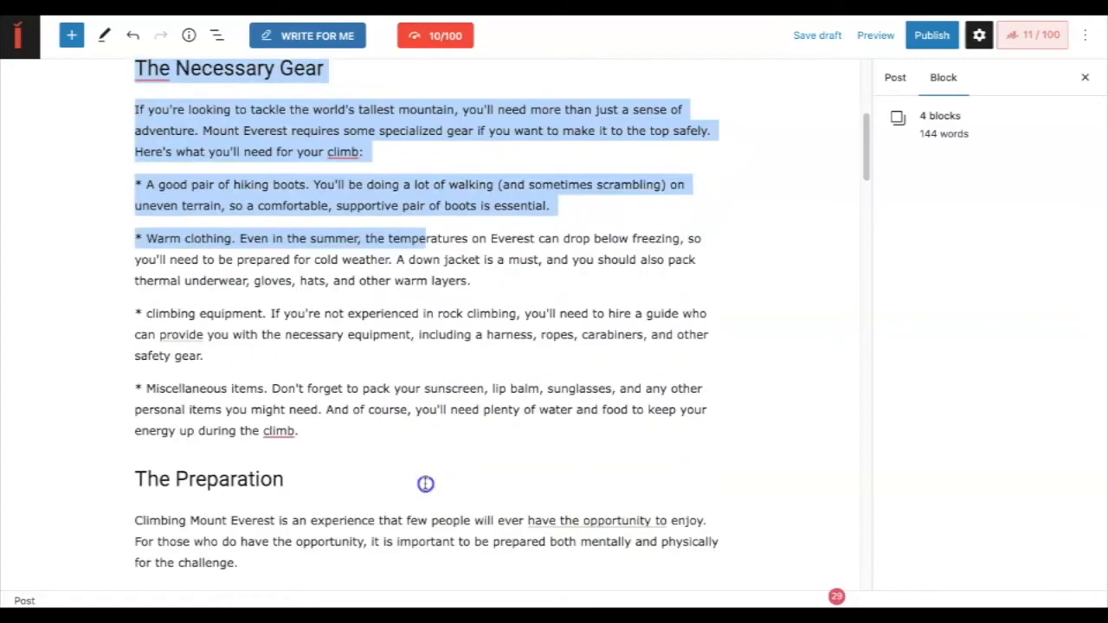
{"action": "left_click_drag", "start_coordinate": [323, 446], "coordinate": [315, 438]}
{"action": "key", "text": "ctrl+c"}
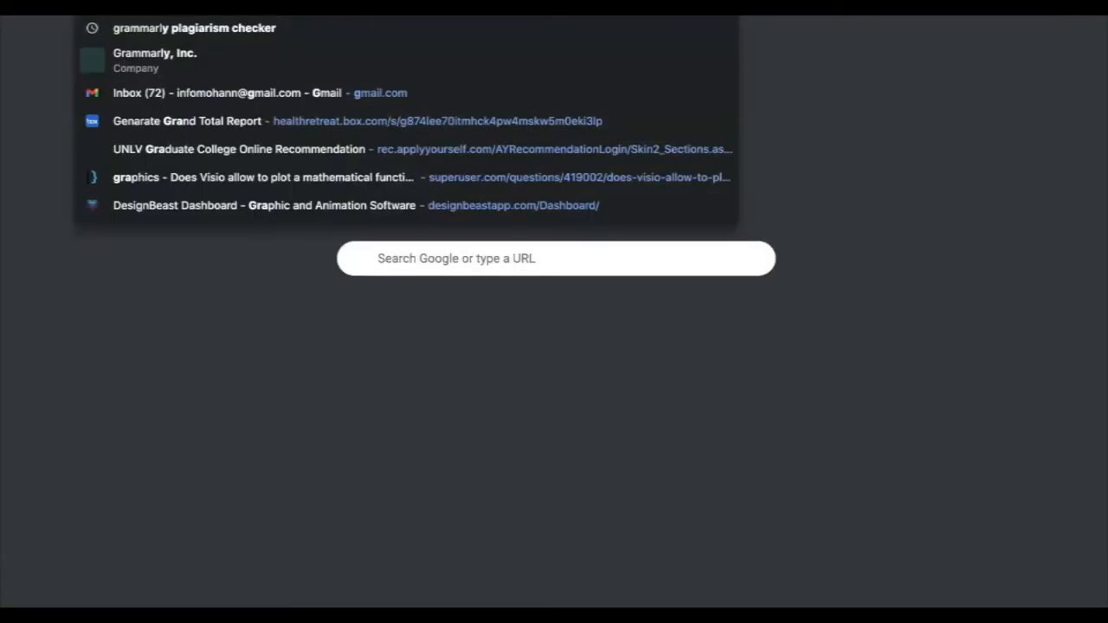
Step: Search Google for "grammarly plagiarism checker" and open Grammarly's own Plagiarism Checker page
{"action": "type", "text": "y plagi"}
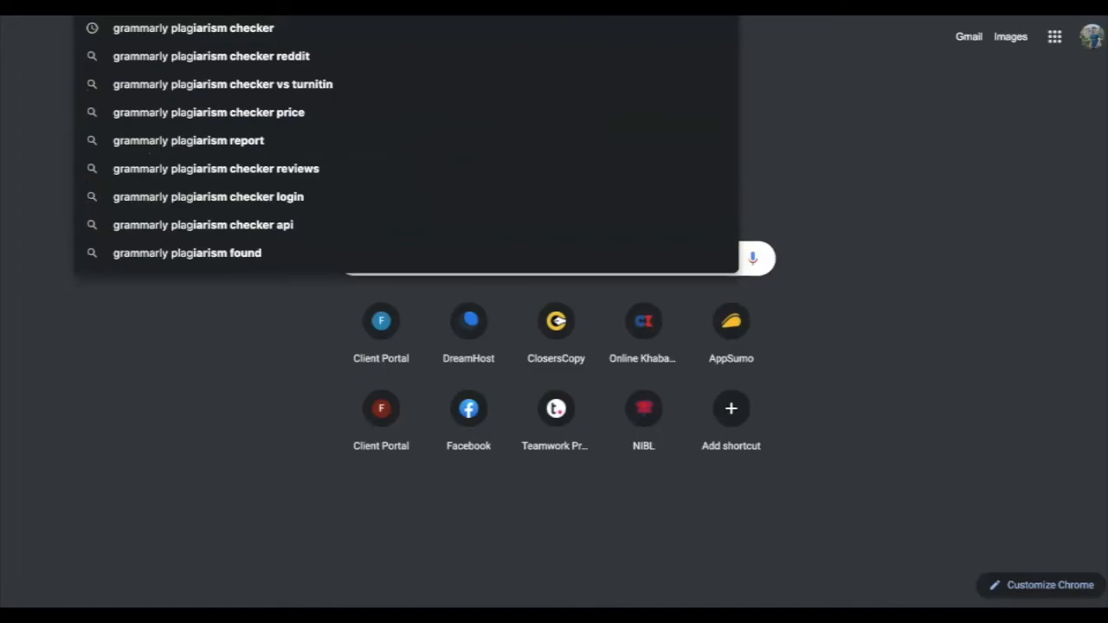
{"action": "left_click", "coordinate": [257, 28]}
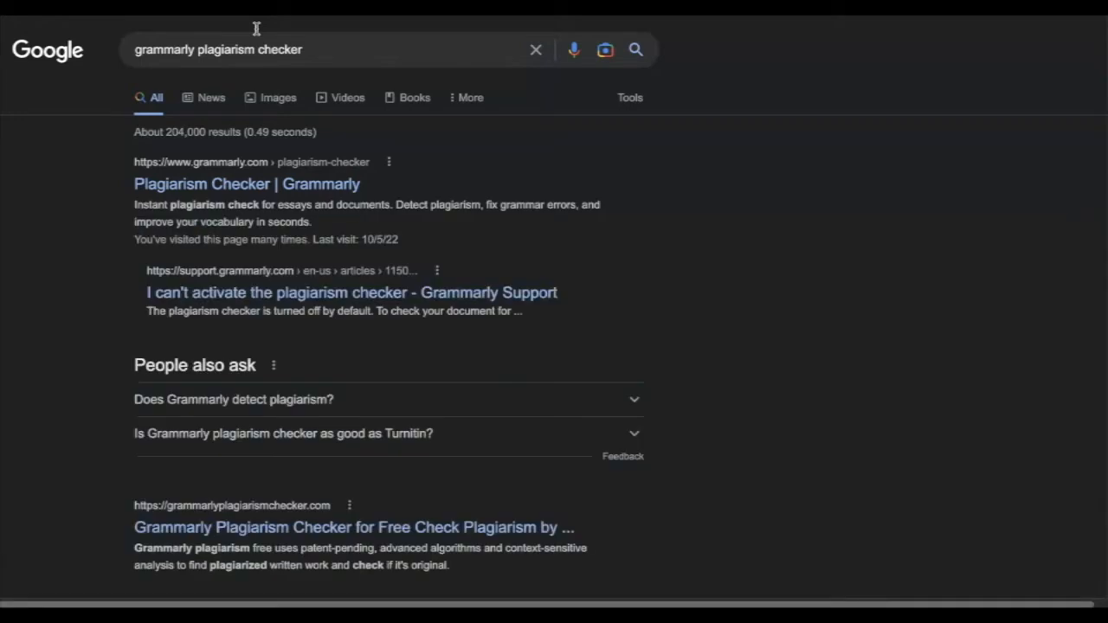
{"action": "left_click", "coordinate": [292, 190]}
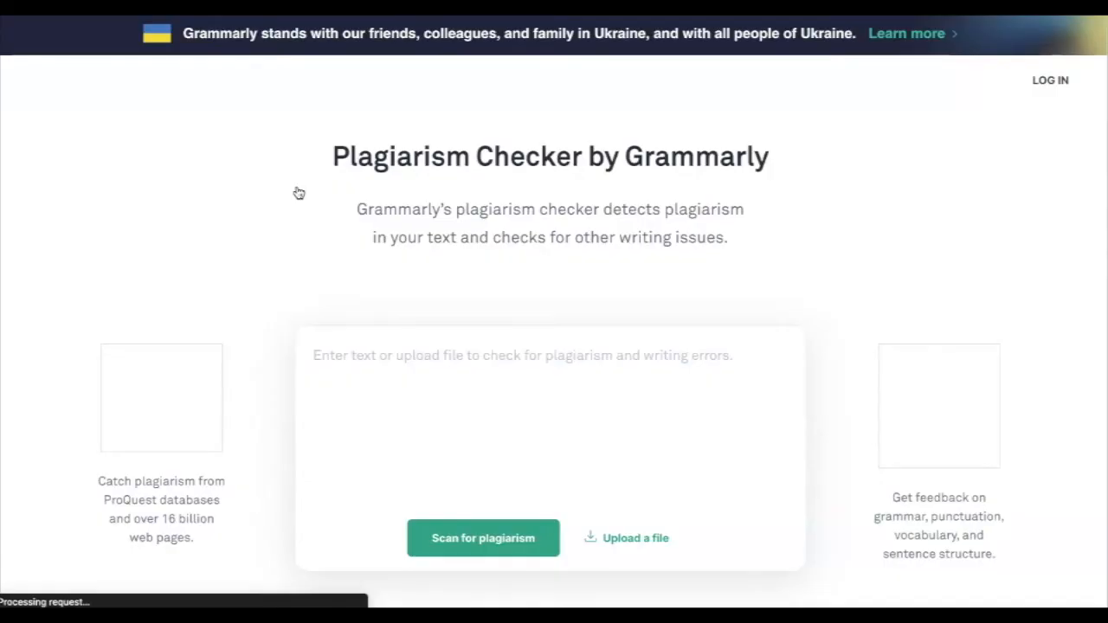
Step: Paste the copied post text into Grammarly's plagiarism checker, scan it for plagiarism, and review the list of writing issues
{"action": "left_click", "coordinate": [391, 370]}
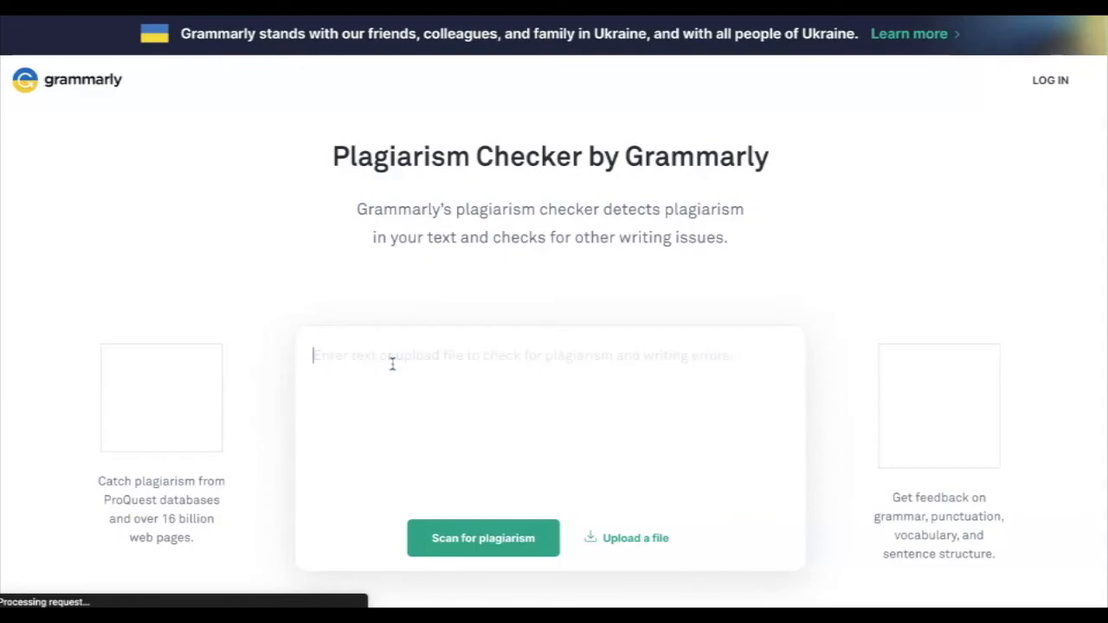
{"action": "key", "text": "ctrl+v"}
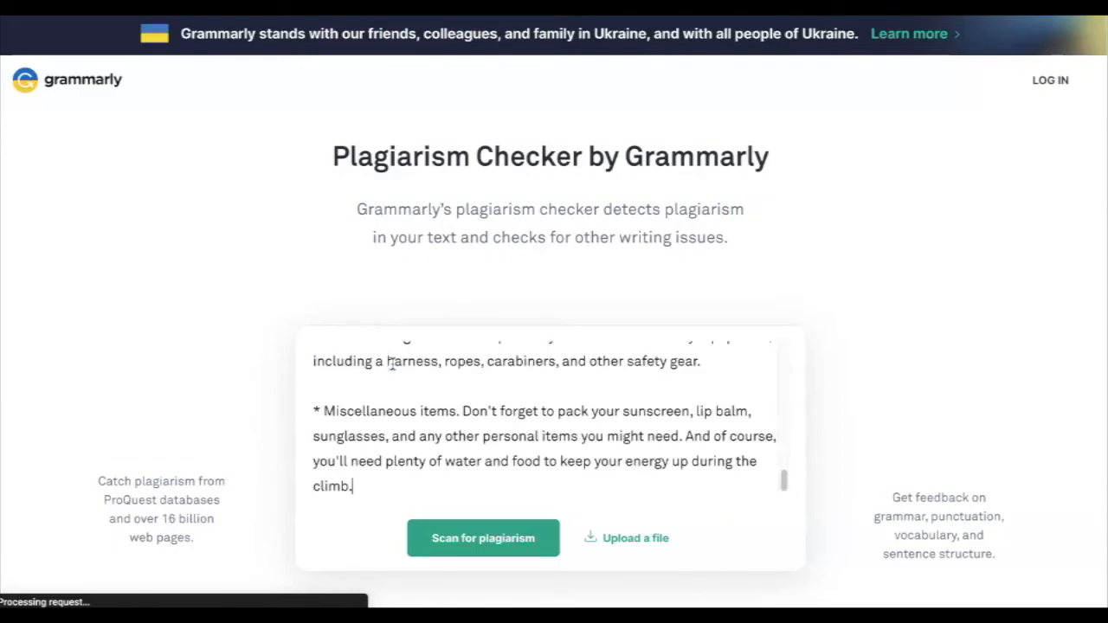
{"action": "left_click", "coordinate": [434, 342]}
{"action": "left_click", "coordinate": [470, 539]}
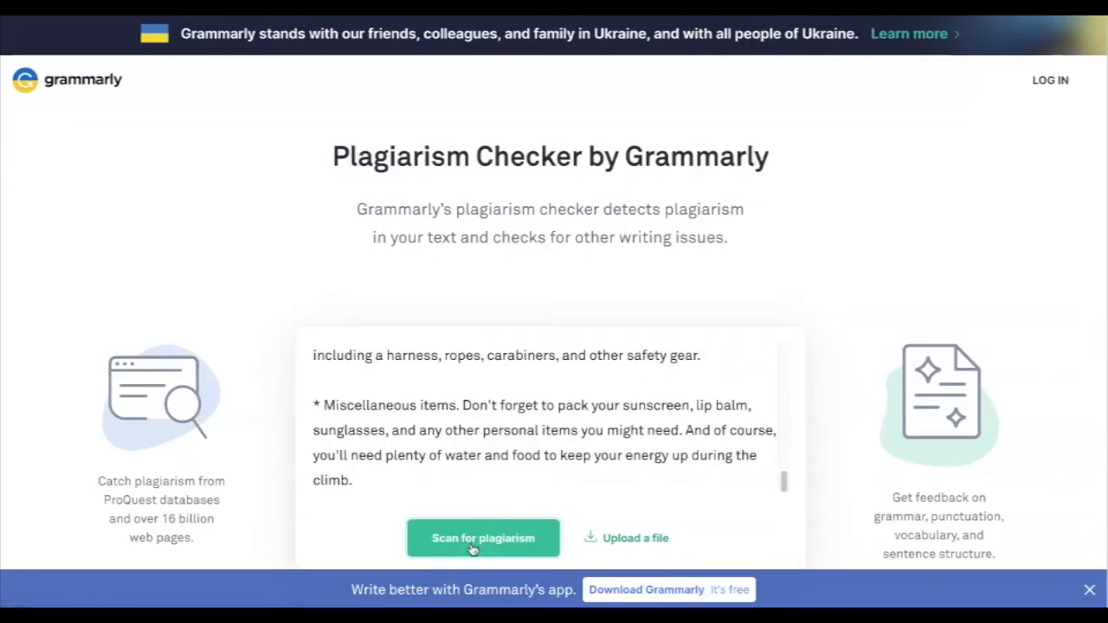
{"action": "left_click", "coordinate": [473, 546]}
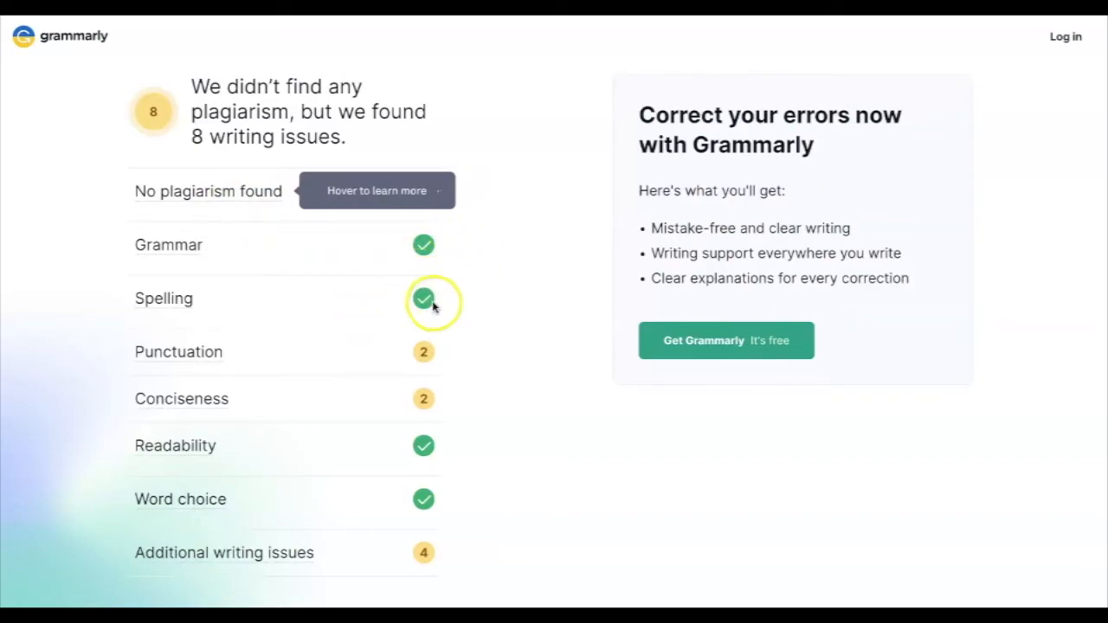
{"action": "scroll", "coordinate": [310, 441], "scroll_direction": "down", "scroll_amount": 1}
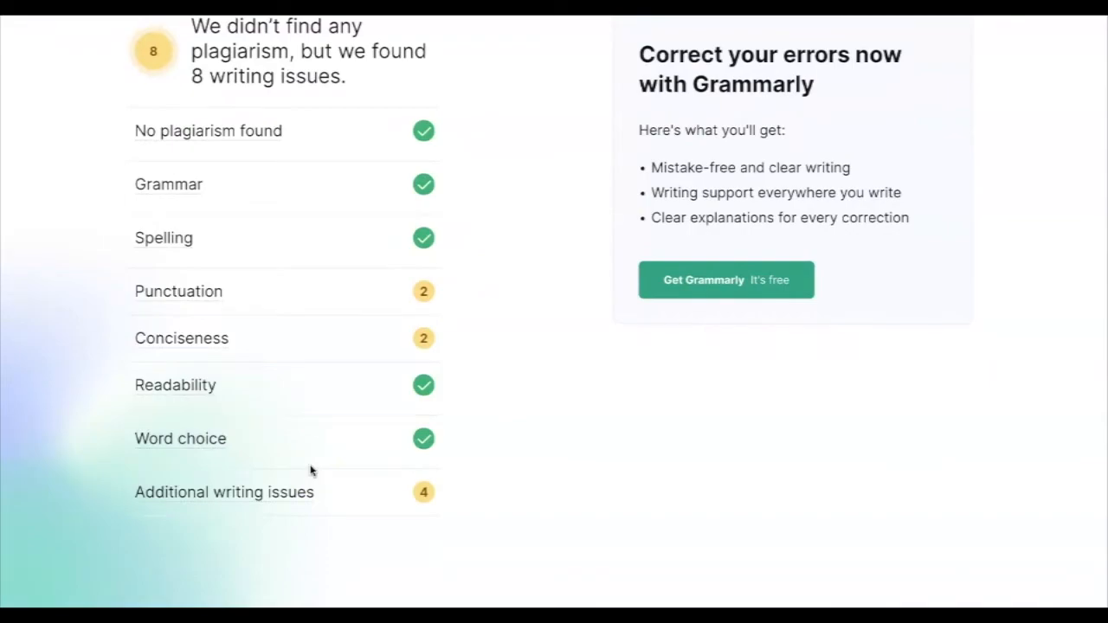
{"action": "scroll", "coordinate": [311, 470], "scroll_direction": "up", "scroll_amount": 1}
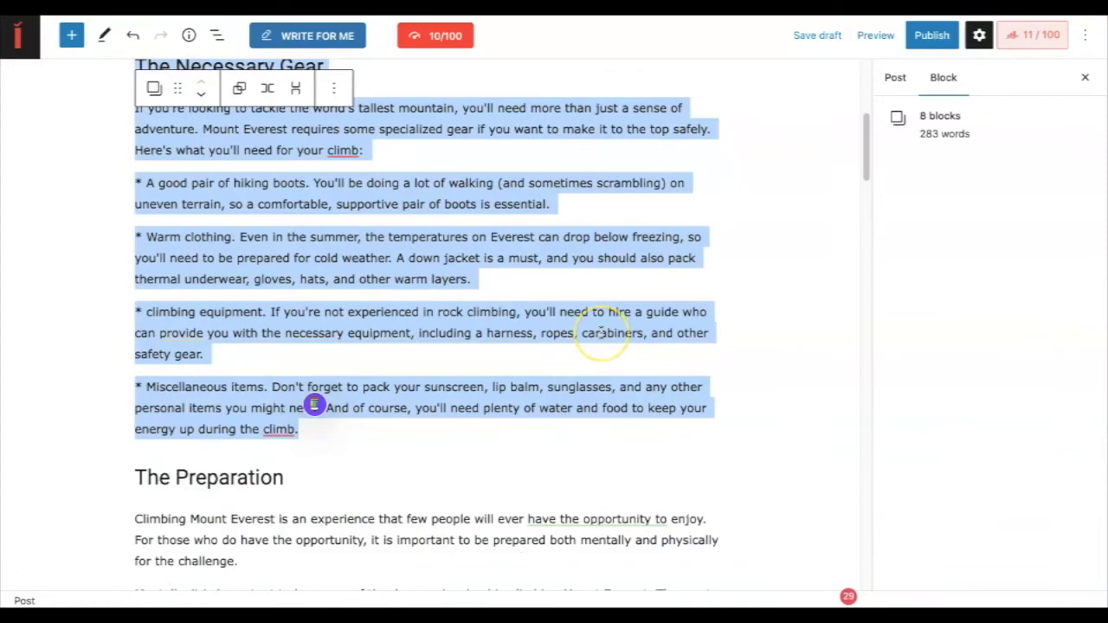
Step: Return to the post editor, deselect the copied text, and look through the post from the introduction to the section "The Preparation"
{"action": "left_click", "coordinate": [600, 333]}
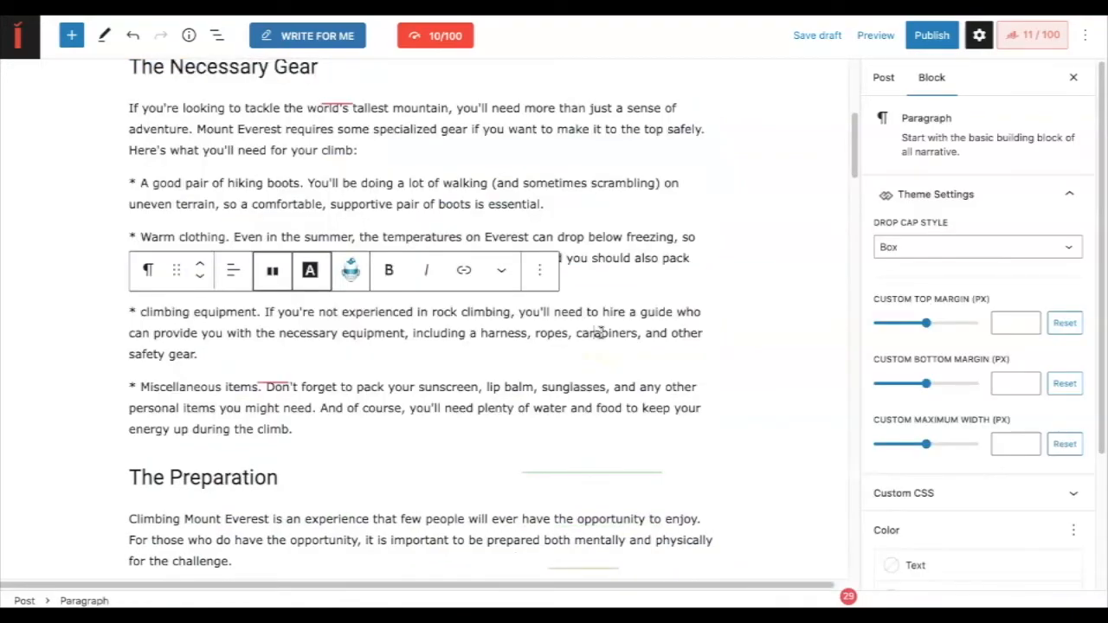
{"action": "scroll", "coordinate": [600, 333], "scroll_direction": "up", "scroll_amount": 3}
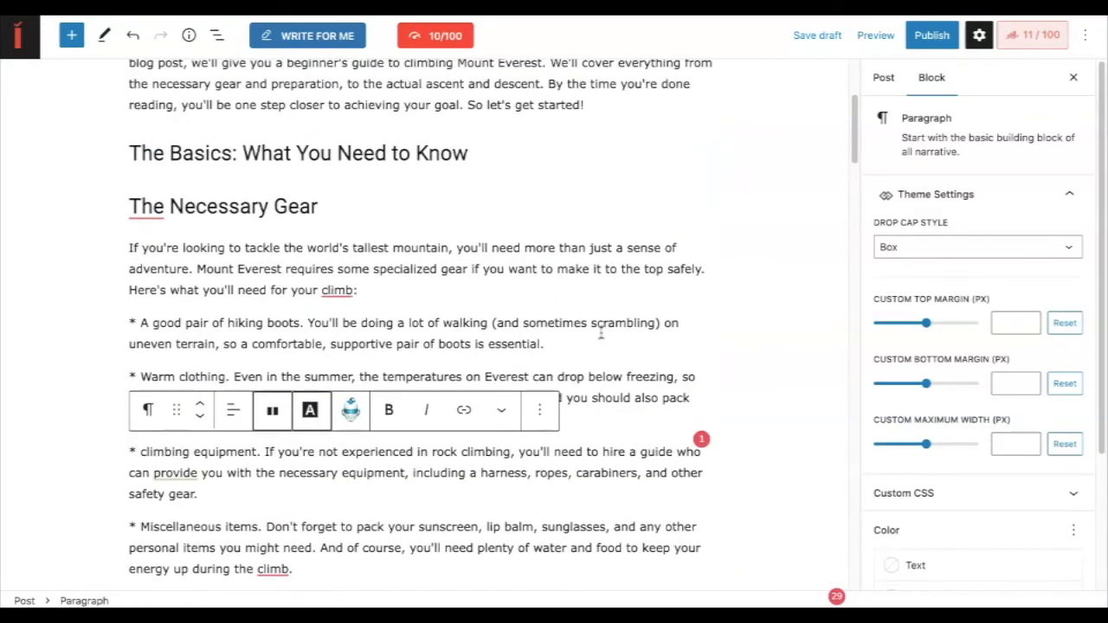
{"action": "scroll", "coordinate": [600, 332], "scroll_direction": "up", "scroll_amount": 2}
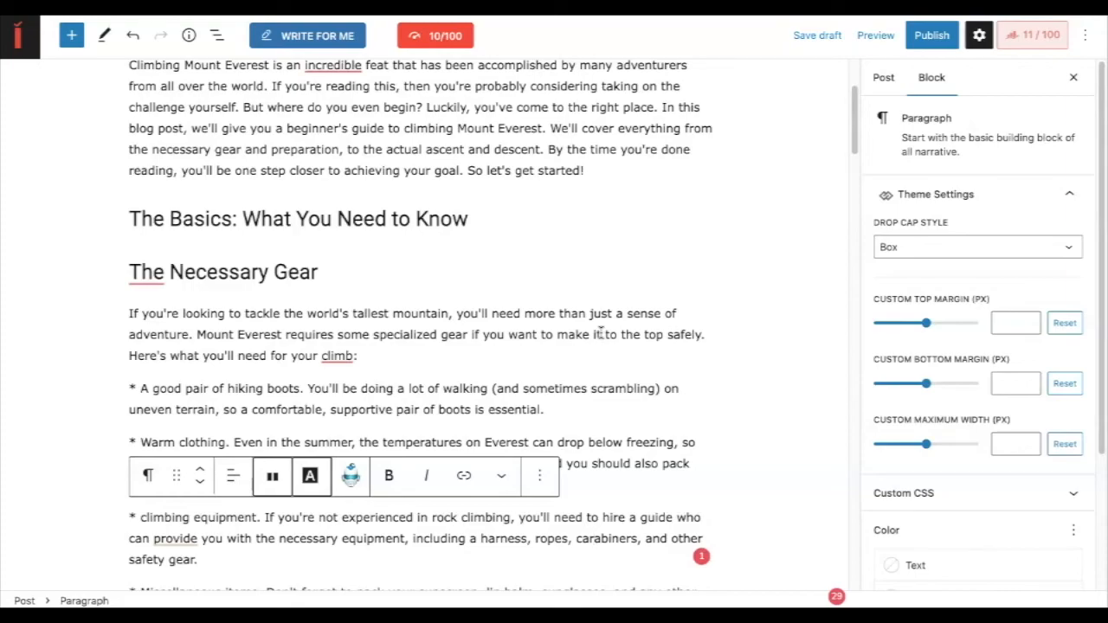
{"action": "scroll", "coordinate": [600, 334], "scroll_direction": "down", "scroll_amount": 5}
{"action": "scroll", "coordinate": [600, 333], "scroll_direction": "down", "scroll_amount": 4}
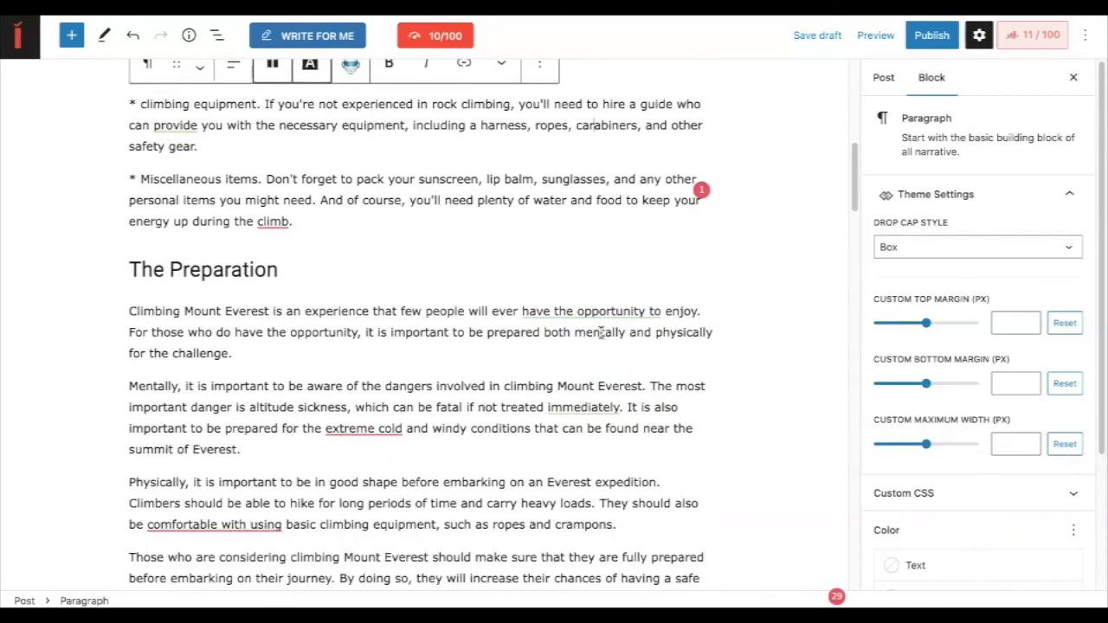
{"action": "scroll", "coordinate": [600, 333], "scroll_direction": "up", "scroll_amount": 8}
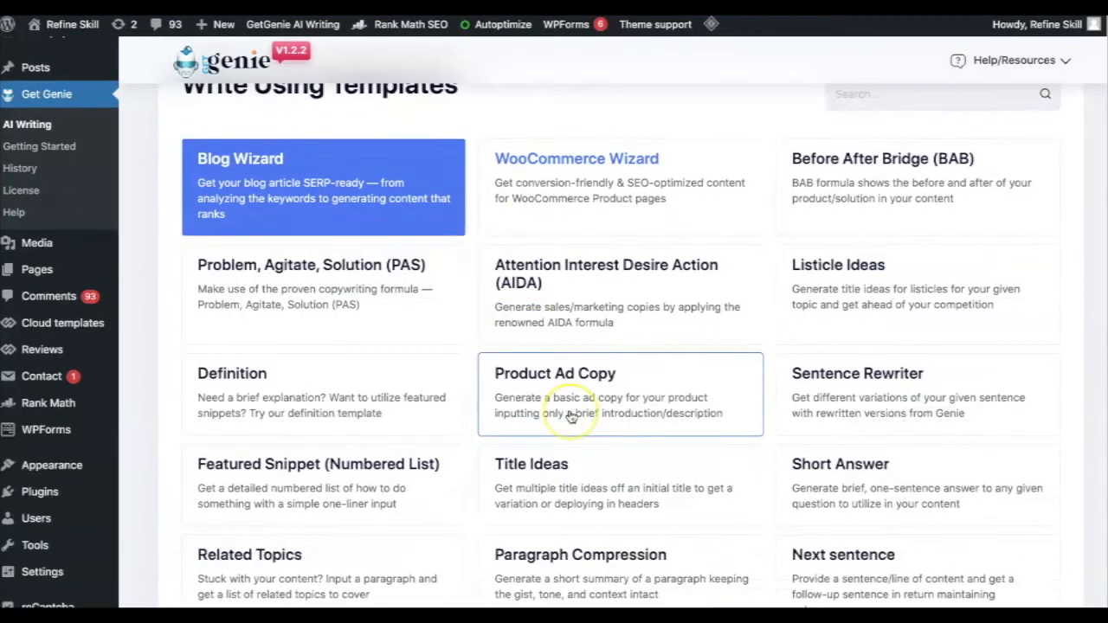
Step: Open the Attention Interest Desire Action (AIDA) template from GetGenie's AI writing templates
{"action": "scroll", "coordinate": [571, 417], "scroll_direction": "down", "scroll_amount": 1}
{"action": "scroll", "coordinate": [571, 418], "scroll_direction": "up", "scroll_amount": 1}
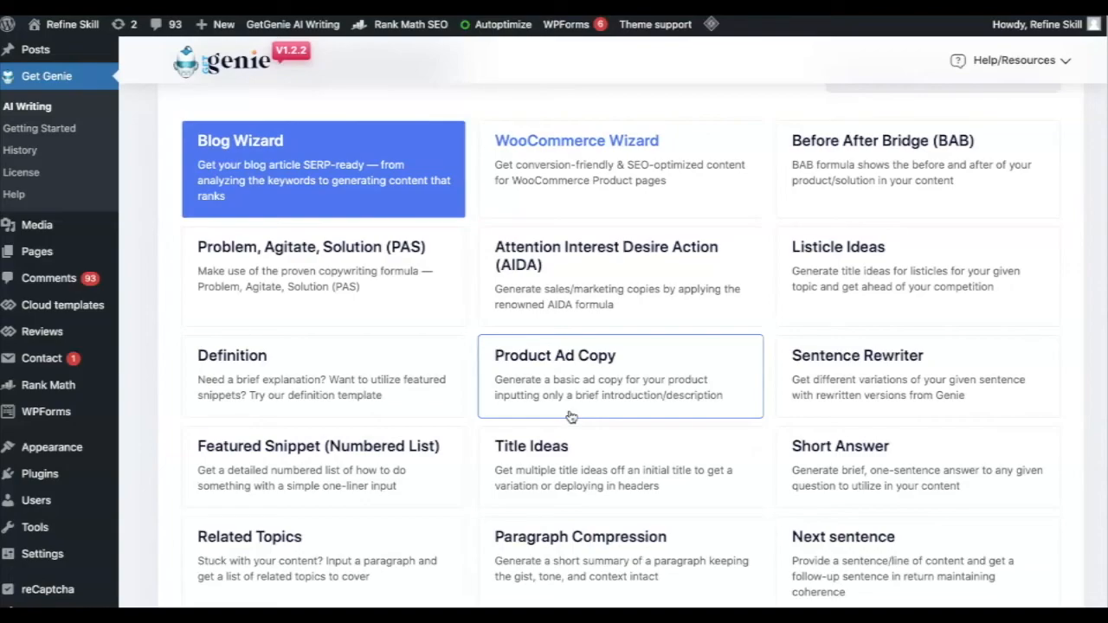
{"action": "left_click", "coordinate": [630, 299]}
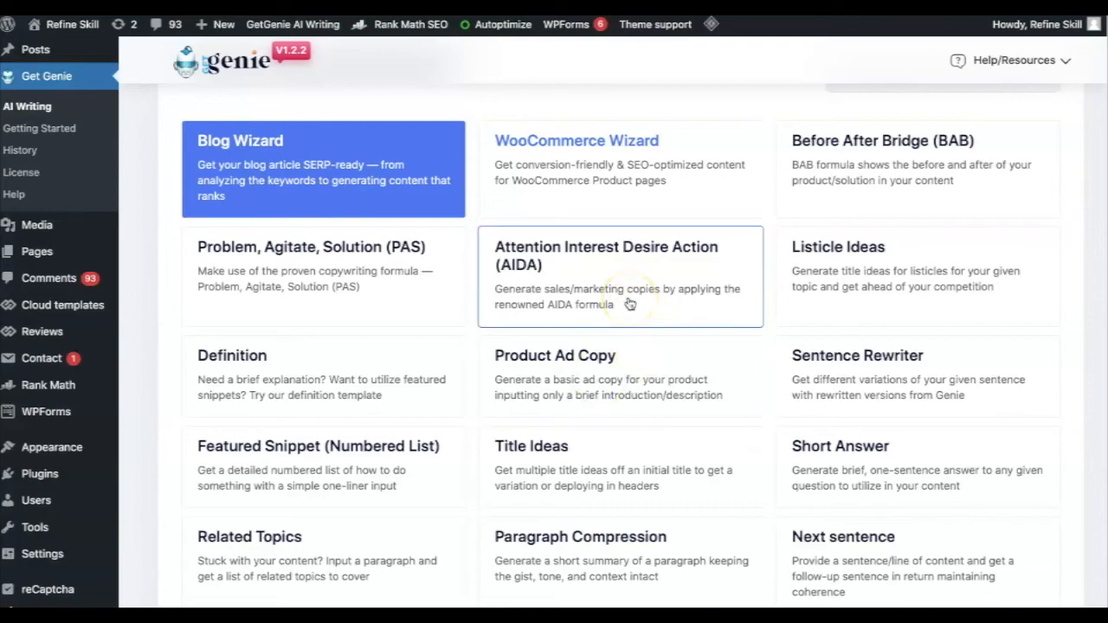